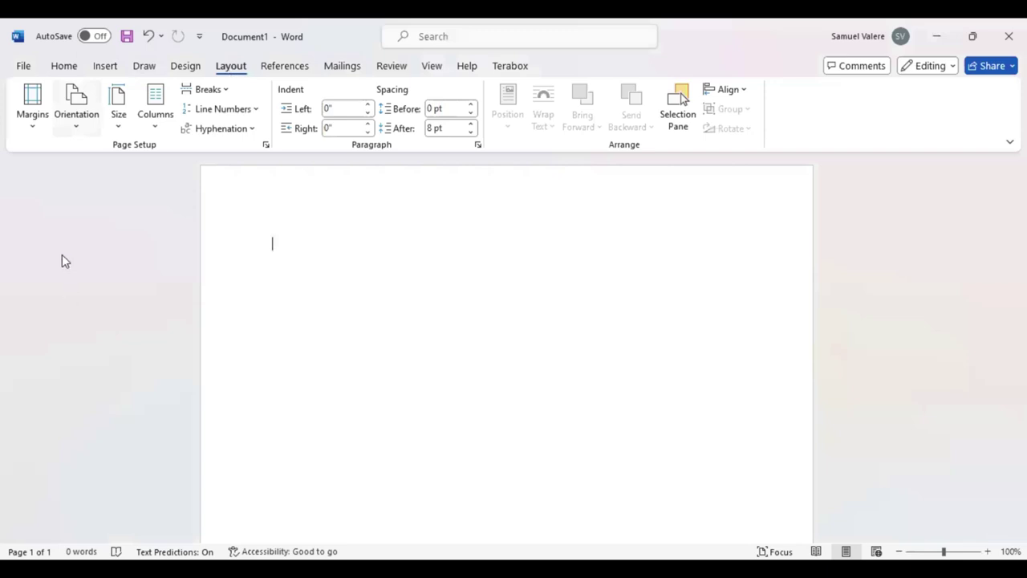
Choose the margin and paper-size presets, then zoom to show the whole page
{"action": "left_click", "coordinate": [32, 103]}
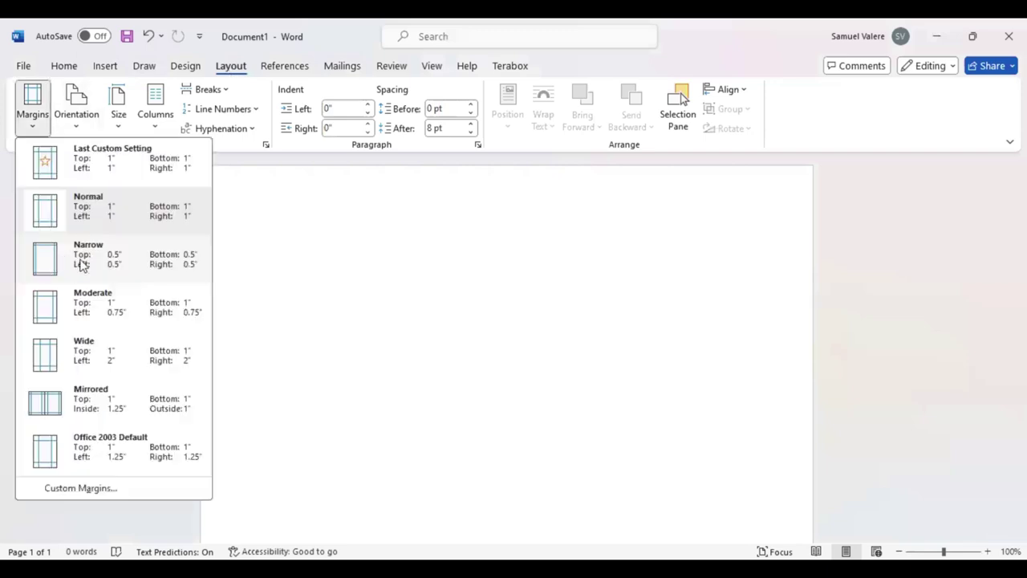
{"action": "left_click", "coordinate": [120, 132]}
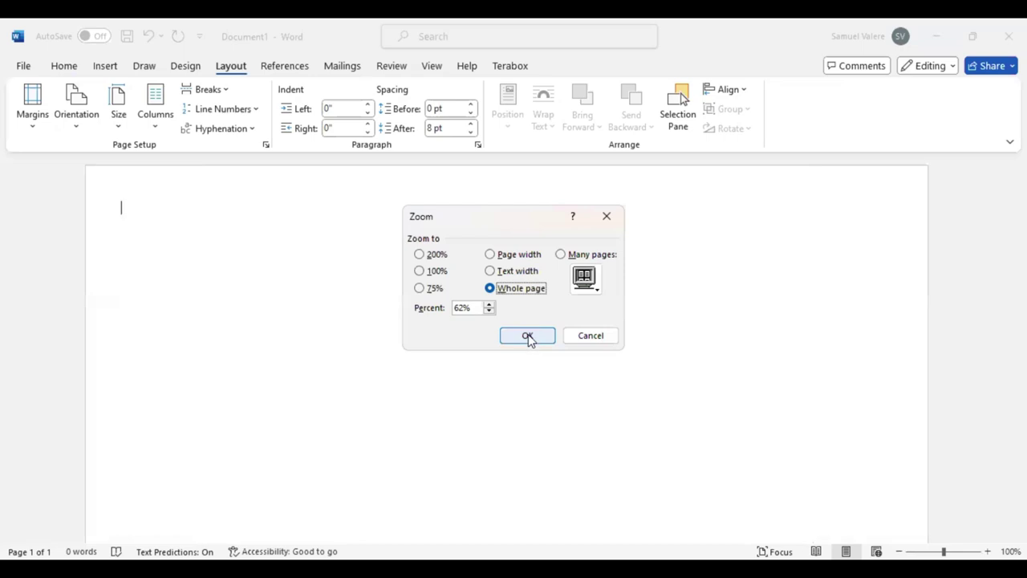
{"action": "key", "text": "Return"}
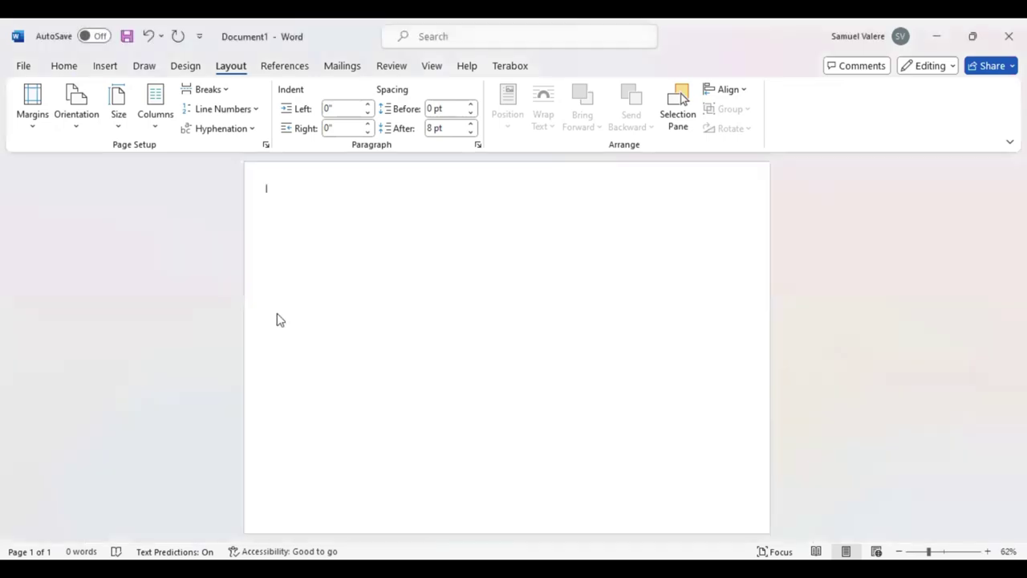
Draw a dark teal rectangle over the page's left half, stretched to the page top
{"action": "left_click", "coordinate": [101, 68]}
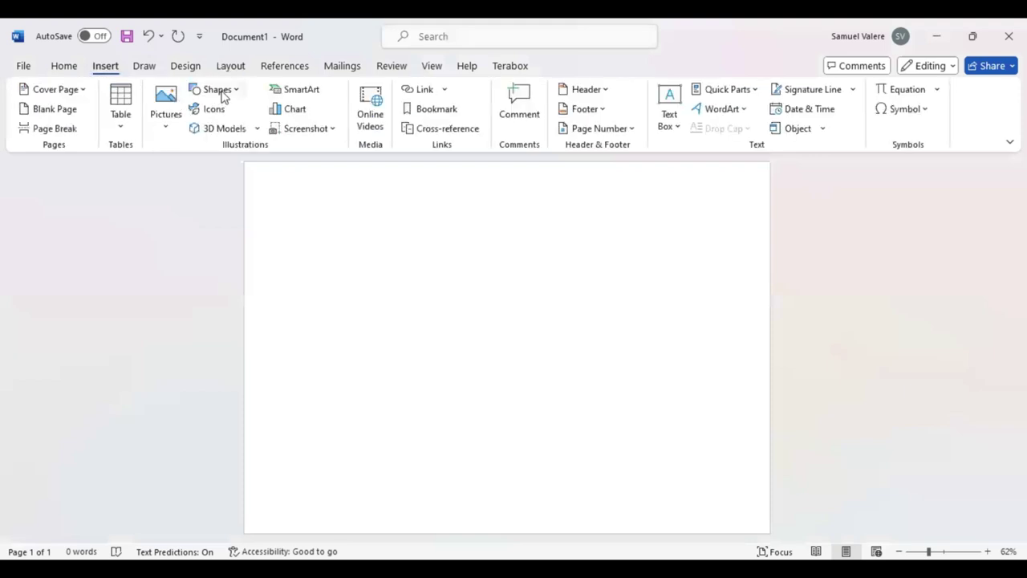
{"action": "left_click", "coordinate": [224, 91]}
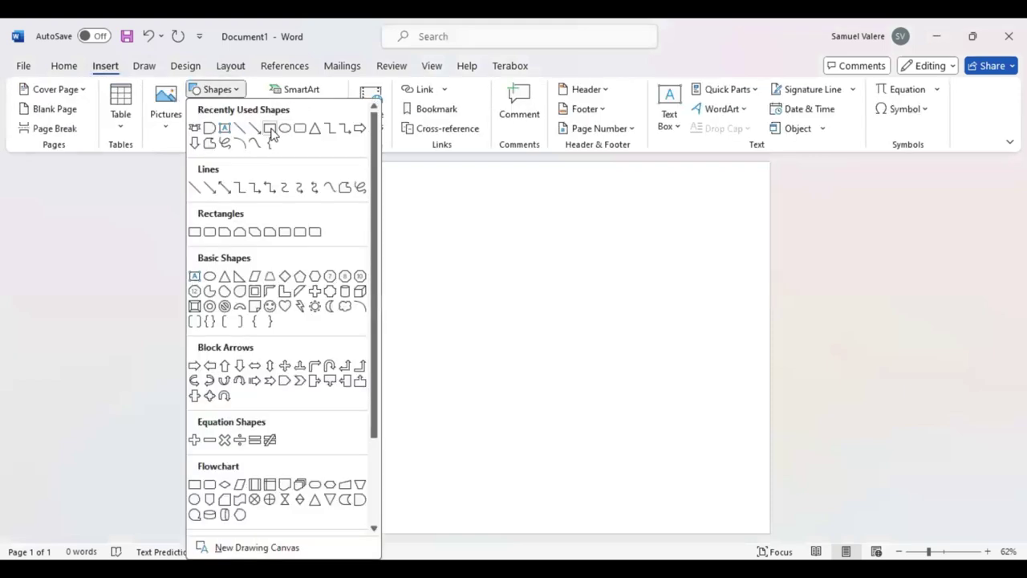
{"action": "left_click", "coordinate": [271, 129]}
{"action": "left_click_drag", "start_coordinate": [273, 182], "coordinate": [537, 531]}
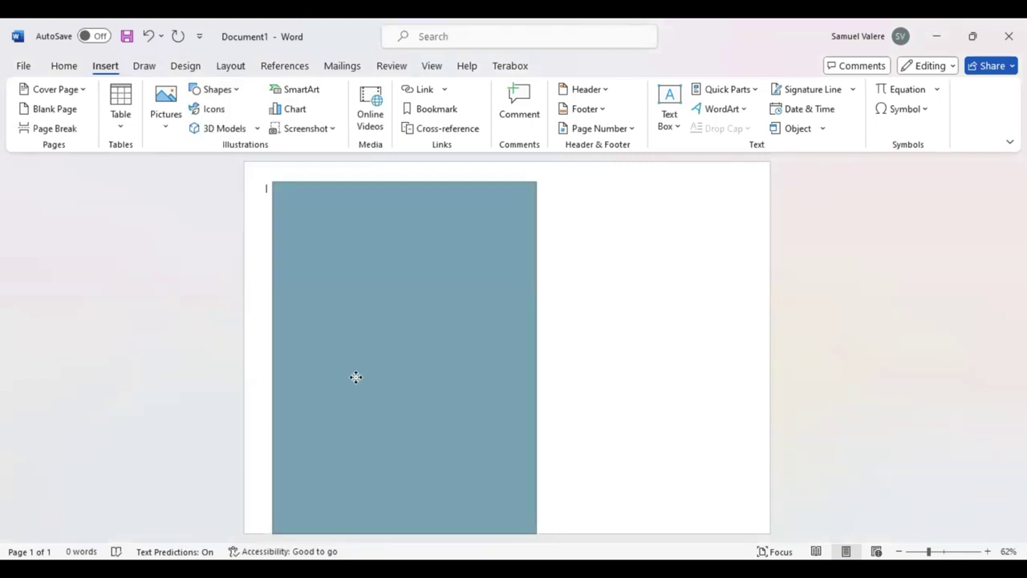
{"action": "left_click", "coordinate": [386, 319]}
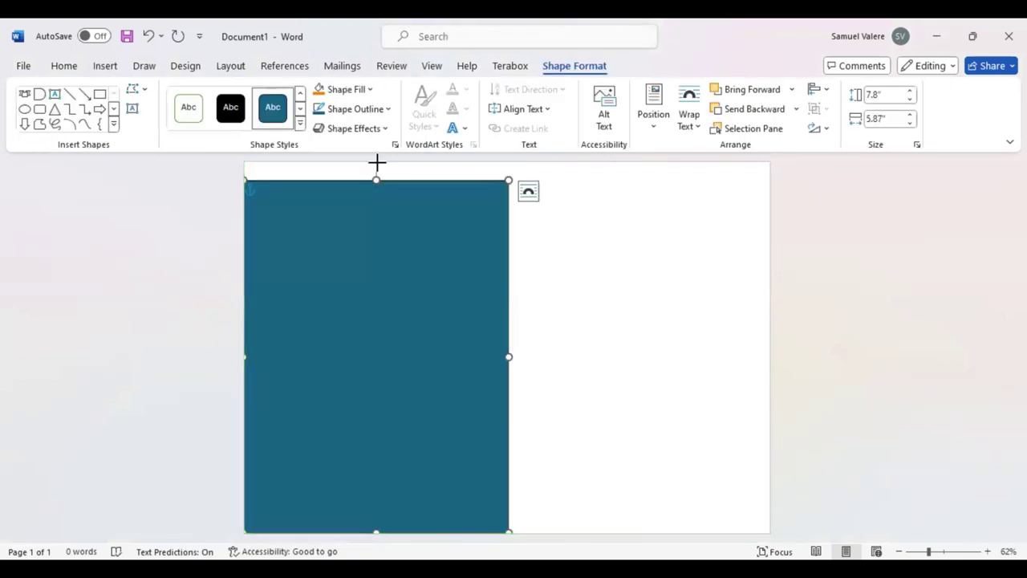
{"action": "left_click_drag", "start_coordinate": [376, 180], "coordinate": [376, 162]}
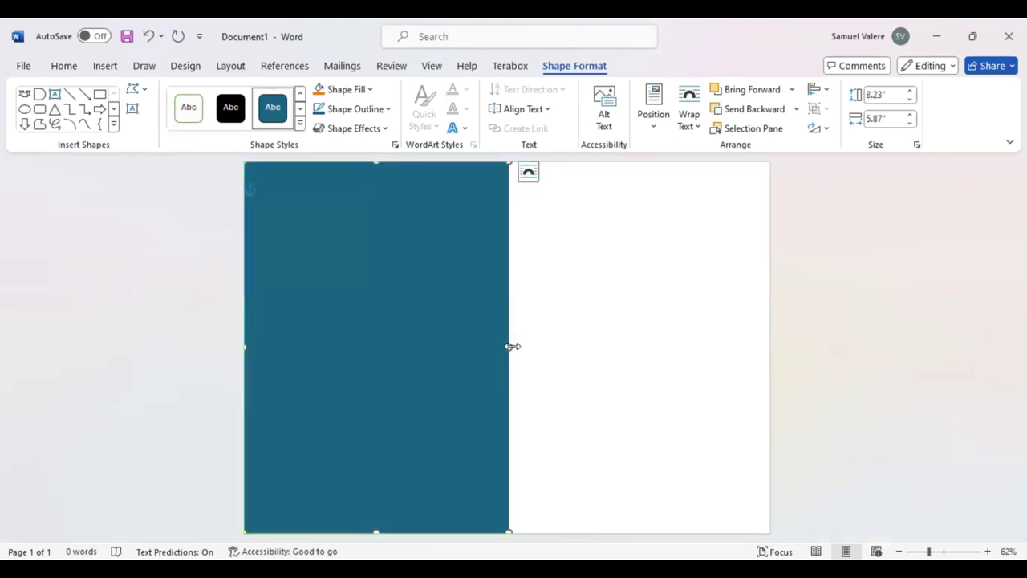
{"action": "left_click_drag", "start_coordinate": [511, 348], "coordinate": [512, 347]}
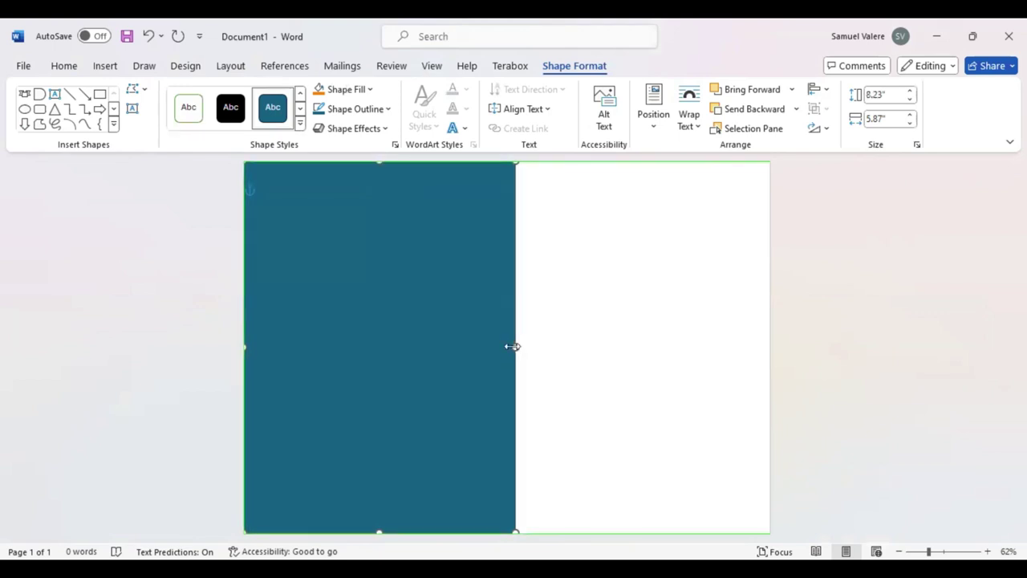
Duplicate the rectangle onto the right half and narrow both to leave a white gap
{"action": "key", "text": "ctrl+v"}
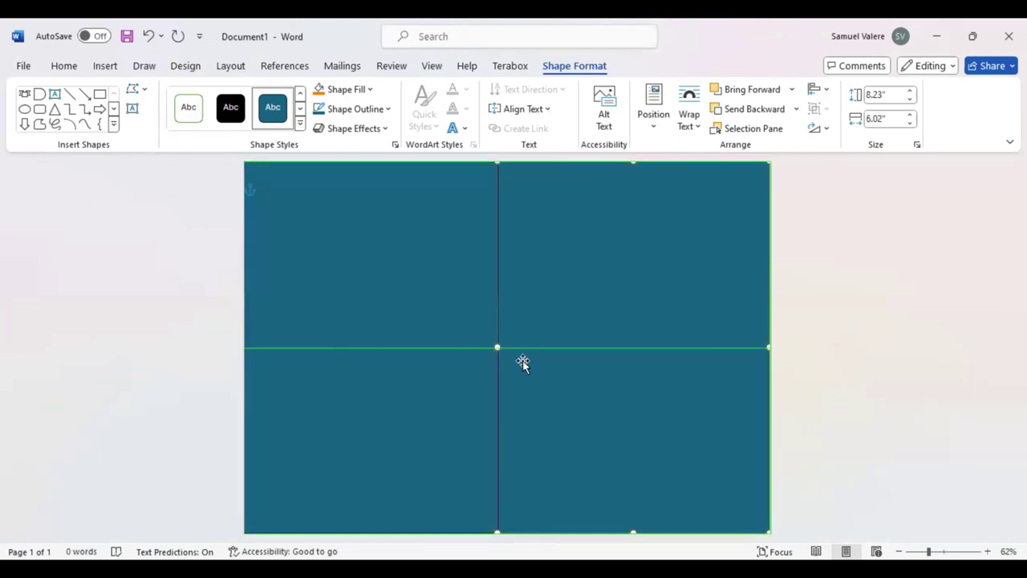
{"action": "left_click_drag", "start_coordinate": [498, 347], "coordinate": [503, 348]}
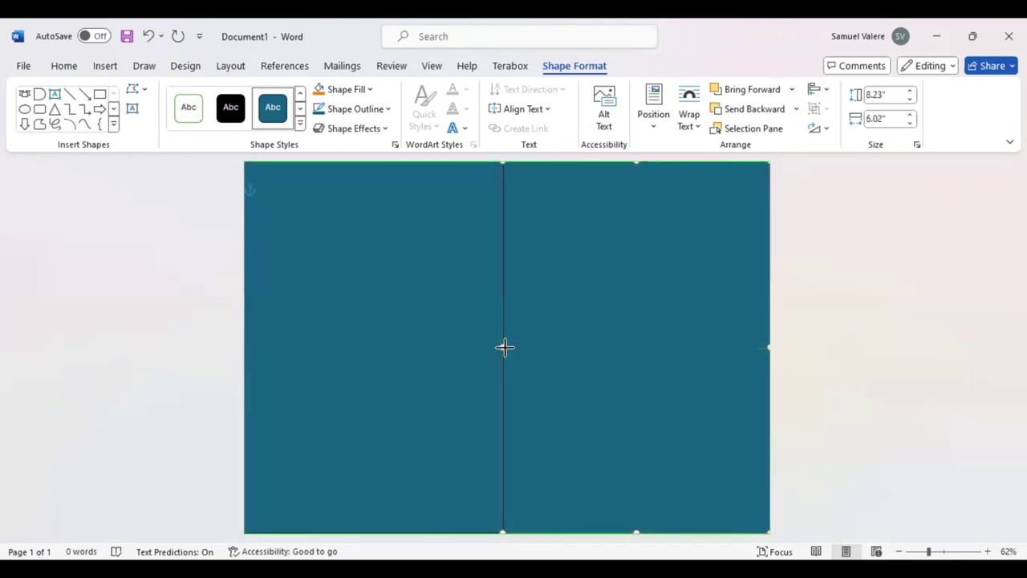
{"action": "left_click", "coordinate": [501, 346]}
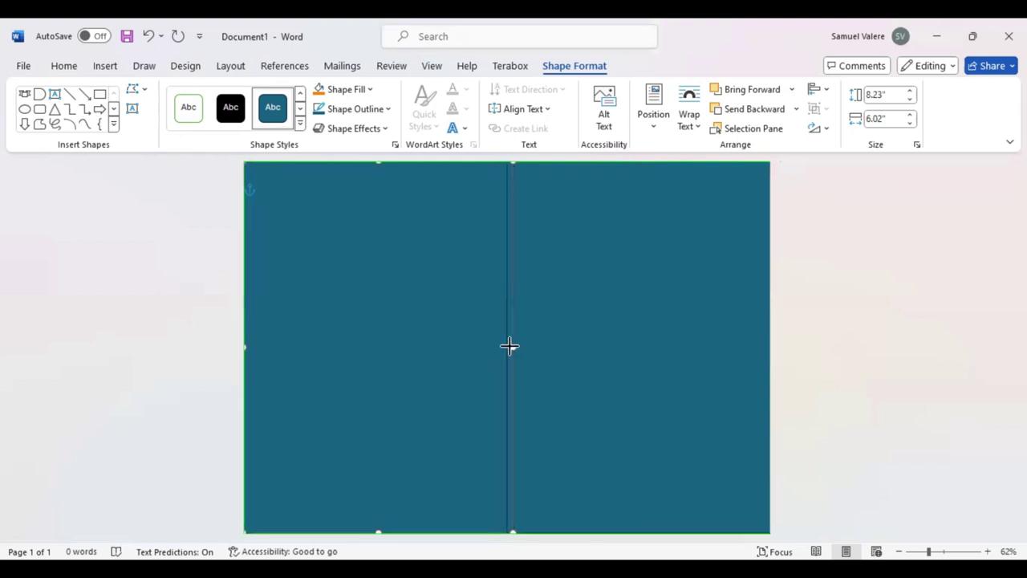
{"action": "key", "text": "shift+Left"}
{"action": "key", "text": "shift+Left"}
{"action": "key", "text": "shift+Left"}
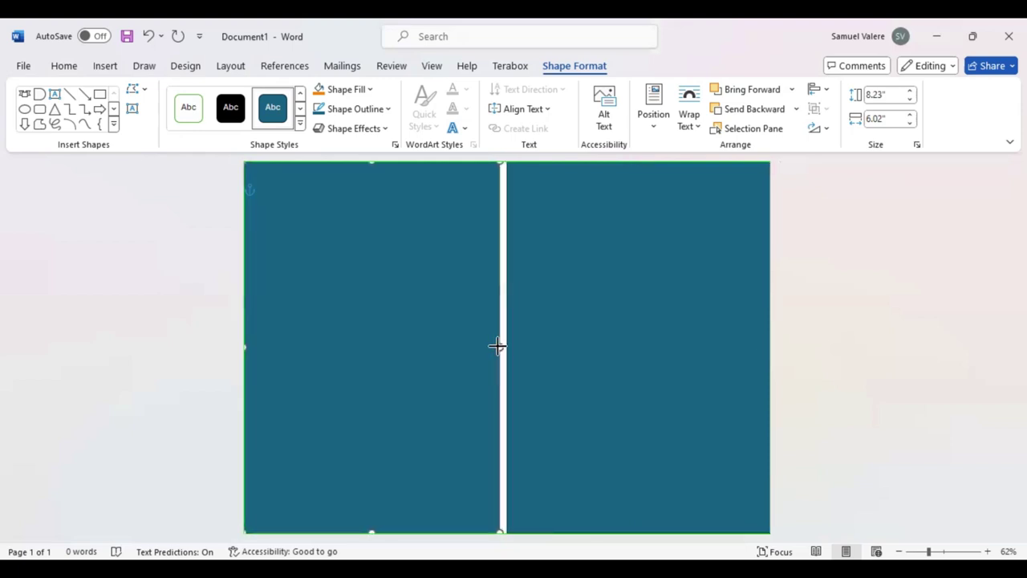
{"action": "left_click", "coordinate": [509, 346]}
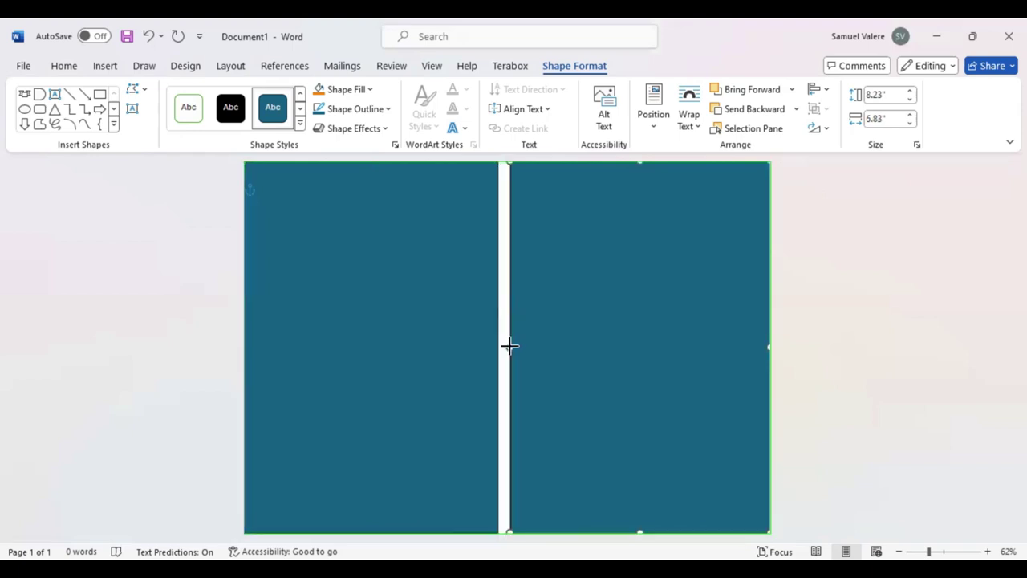
{"action": "key", "text": "shift+Left"}
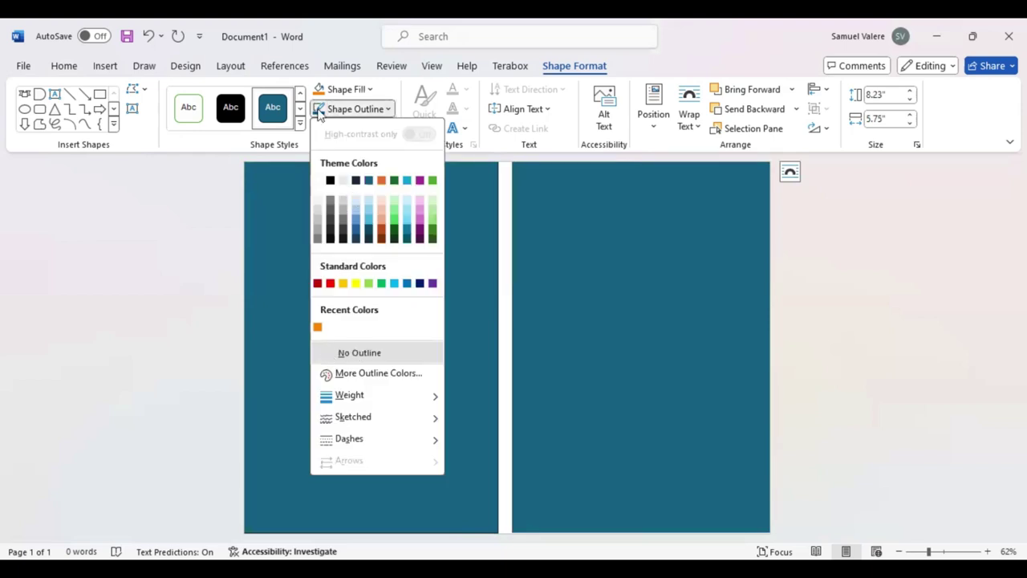
Fill the left panel orange and draw a band spanning its top edge
{"action": "left_click", "coordinate": [358, 291]}
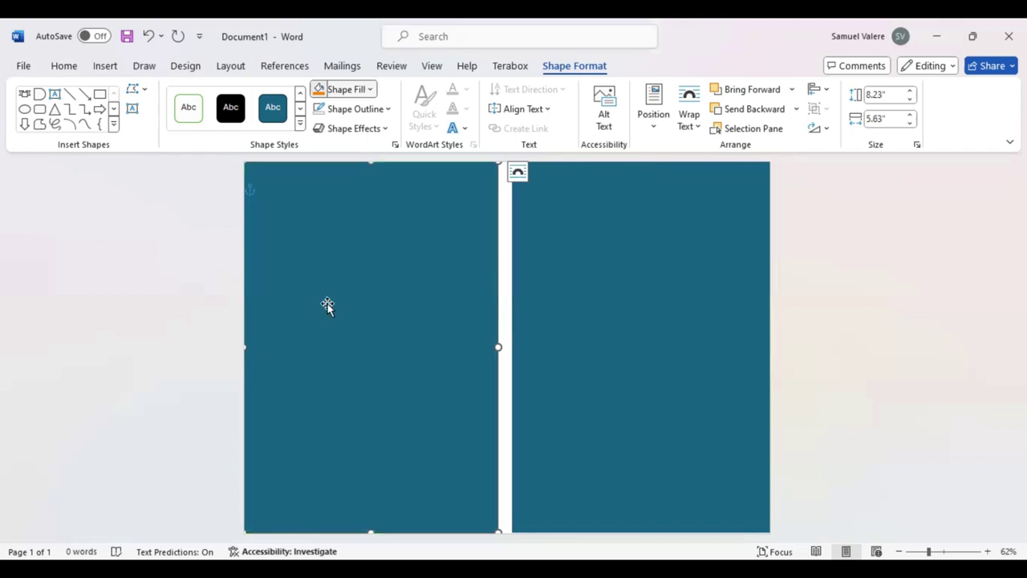
{"action": "key", "text": "F4"}
{"action": "left_click", "coordinate": [99, 94]}
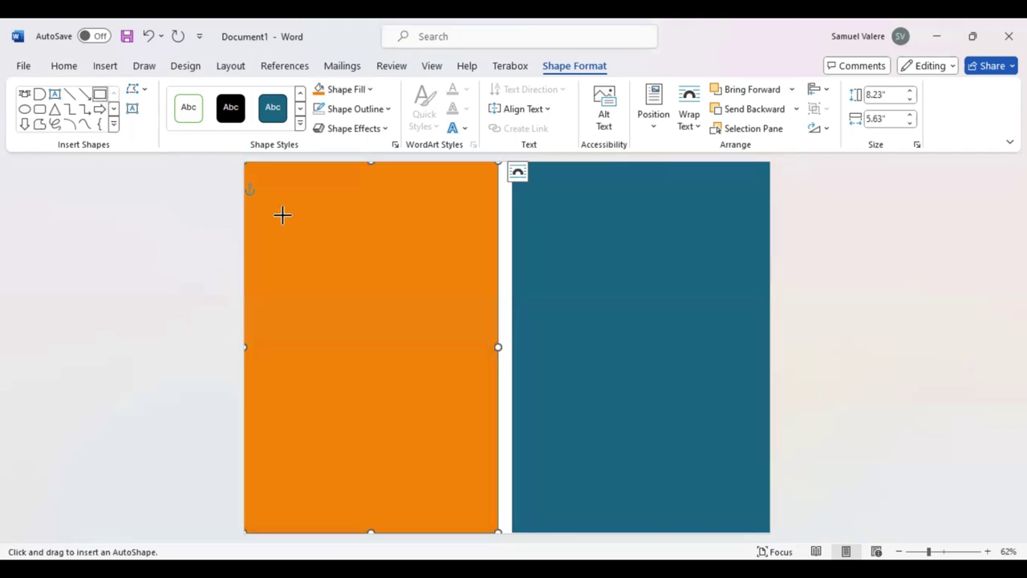
{"action": "left_click_drag", "start_coordinate": [282, 215], "coordinate": [489, 288]}
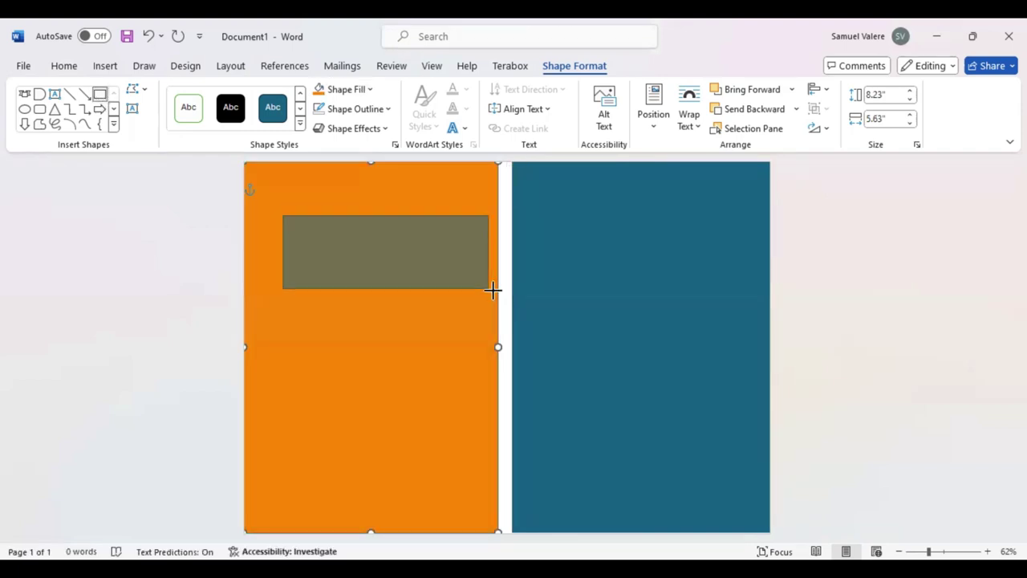
{"action": "left_click_drag", "start_coordinate": [282, 251], "coordinate": [245, 251]}
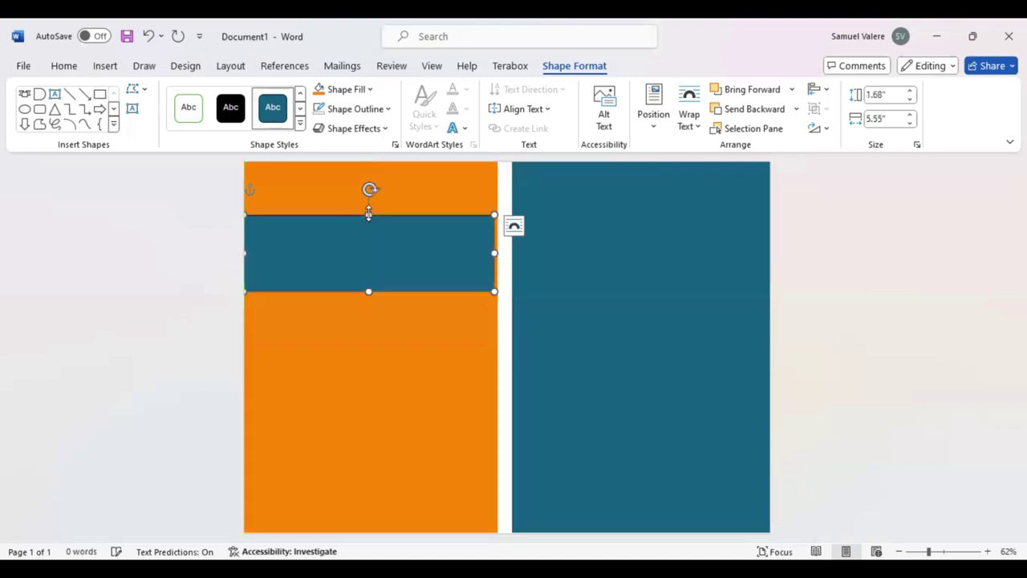
{"action": "left_click_drag", "start_coordinate": [370, 189], "coordinate": [370, 192]}
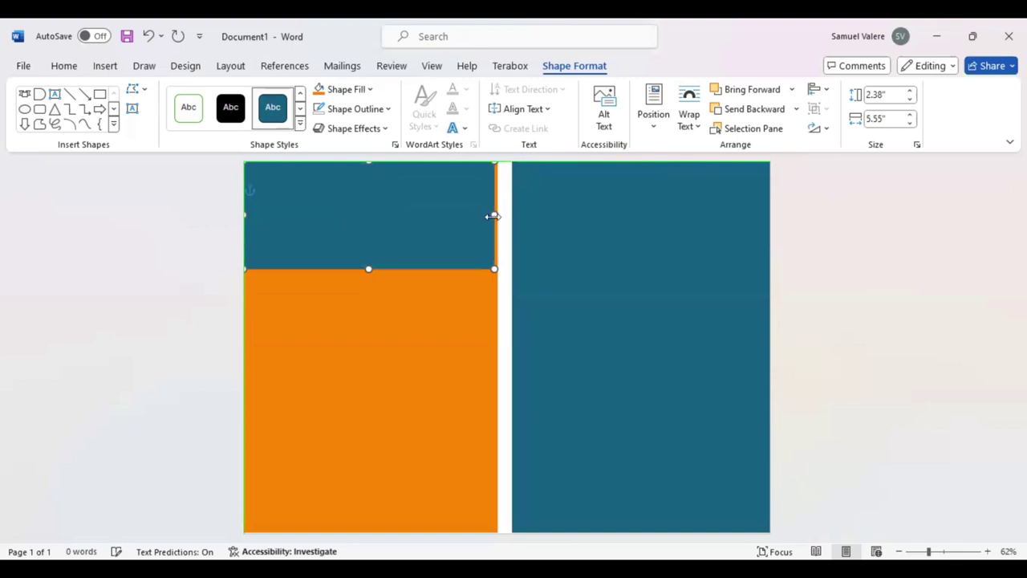
{"action": "left_click_drag", "start_coordinate": [494, 215], "coordinate": [497, 215]}
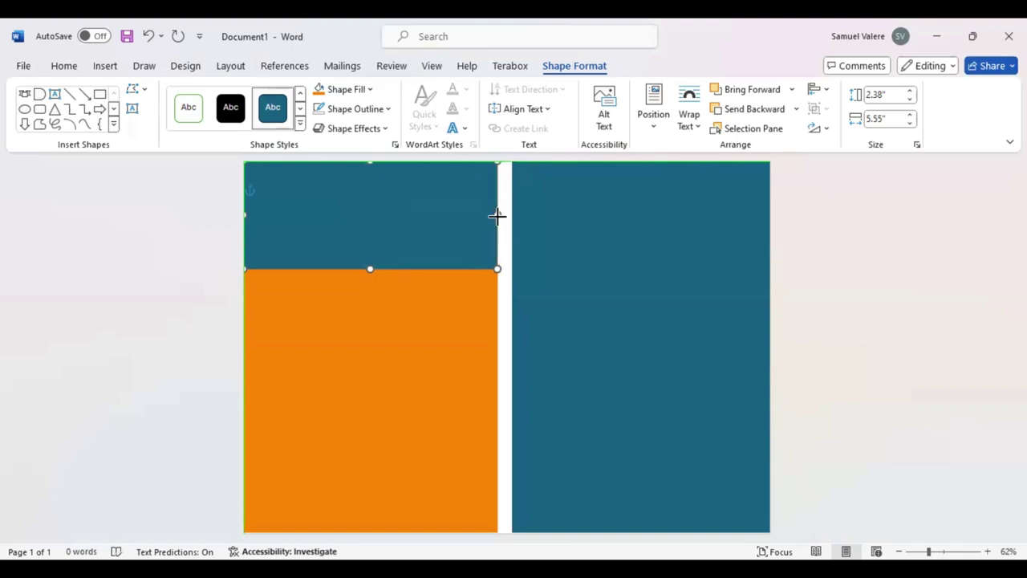
{"action": "left_click_drag", "start_coordinate": [370, 268], "coordinate": [370, 272]}
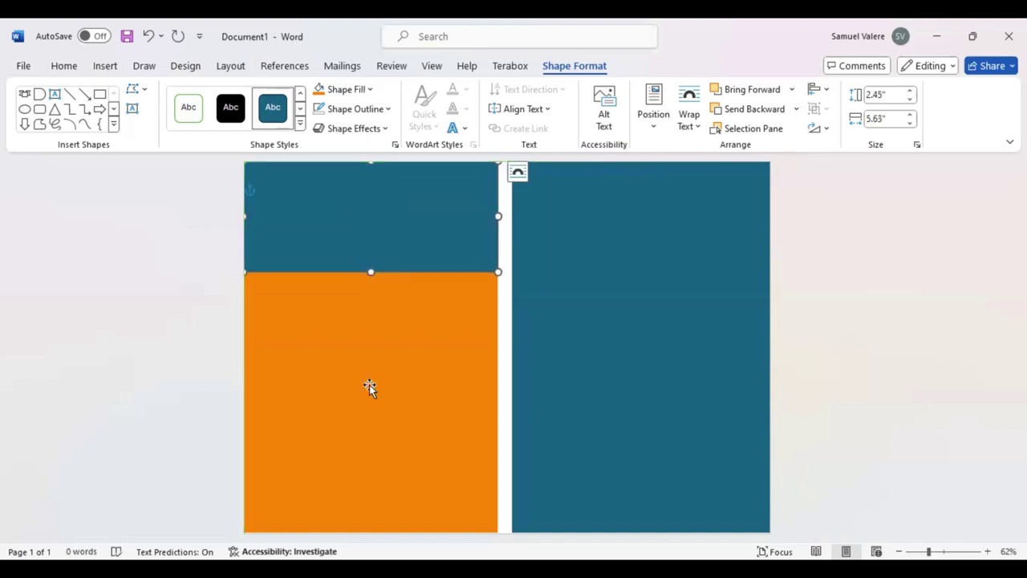
Extend the orange panel to the page bottom, fill the top band black, and copy it lower
{"action": "left_click", "coordinate": [369, 532]}
{"action": "left_click_drag", "start_coordinate": [369, 533], "coordinate": [370, 535]}
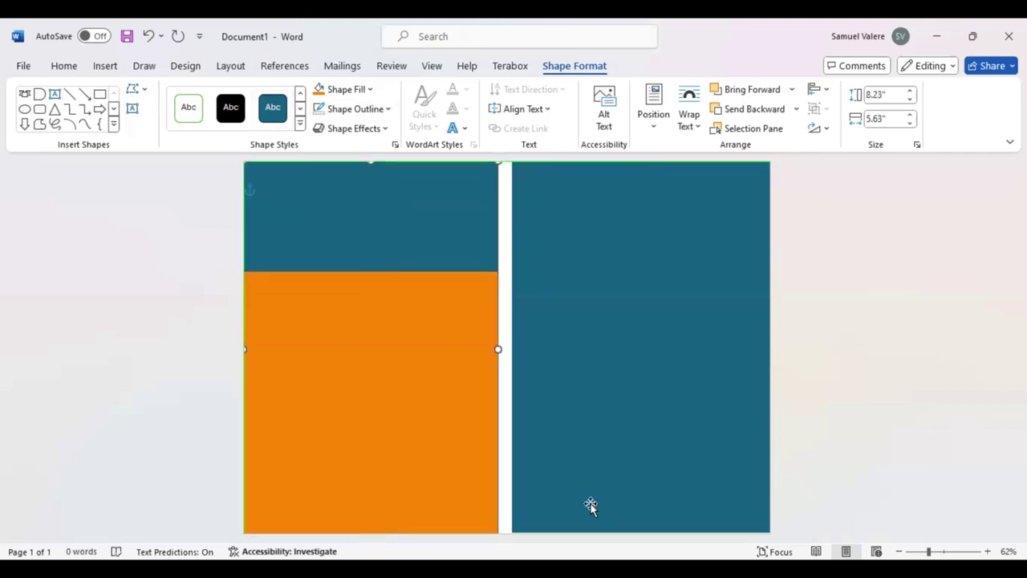
{"action": "left_click", "coordinate": [642, 532]}
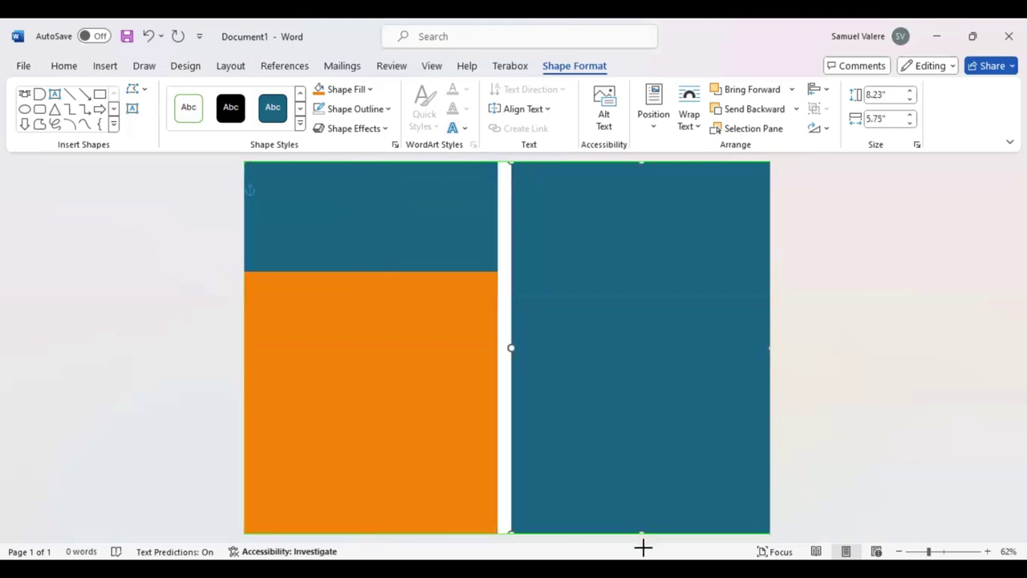
{"action": "left_click", "coordinate": [381, 229]}
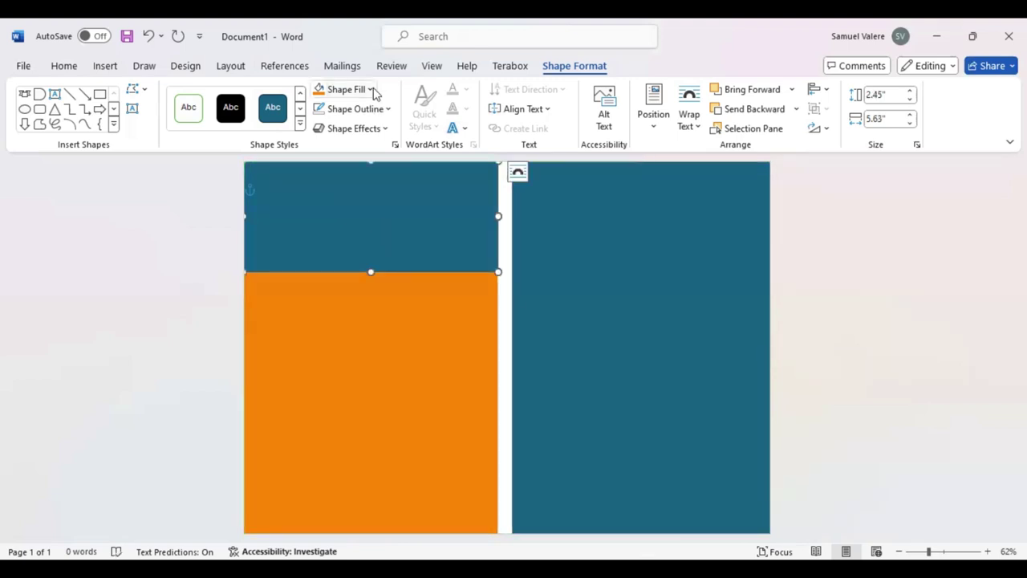
{"action": "left_click", "coordinate": [346, 89]}
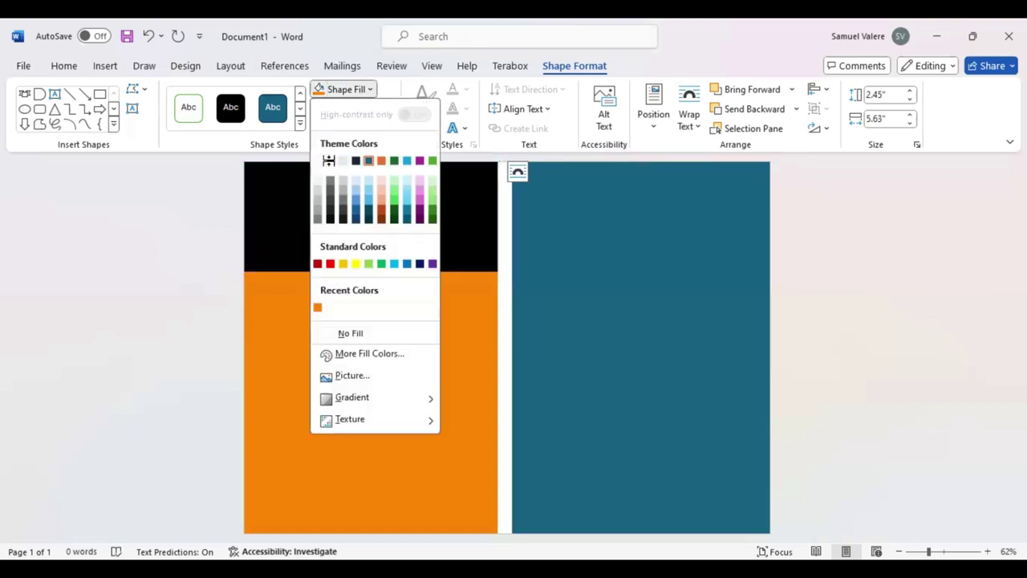
{"action": "left_click", "coordinate": [353, 212]}
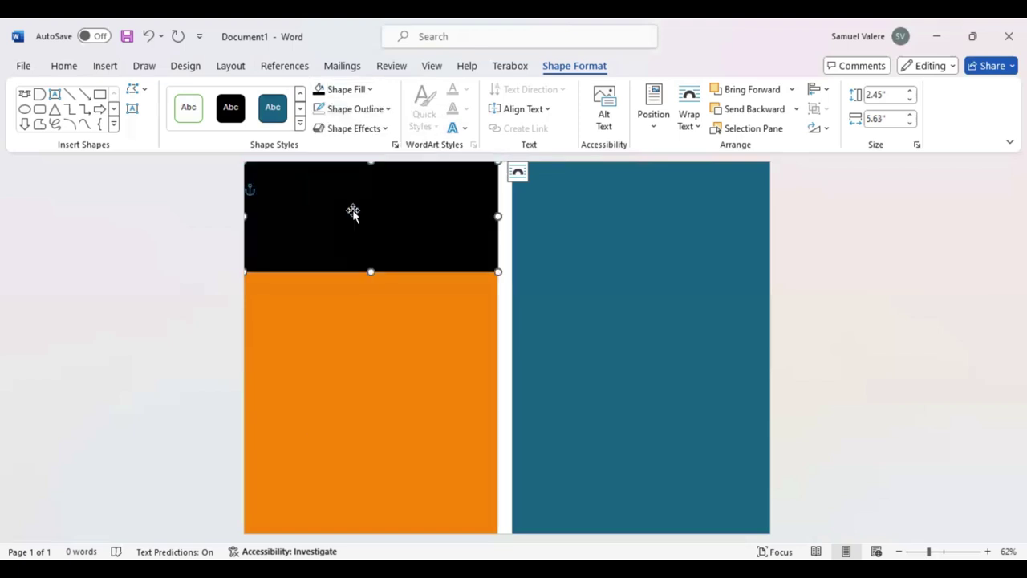
{"action": "mouse_move", "coordinate": [353, 213]}
{"action": "left_mouse_down"}
{"action": "mouse_move", "coordinate": [381, 473]}
{"action": "mouse_move", "coordinate": [384, 461]}
{"action": "left_mouse_up"}
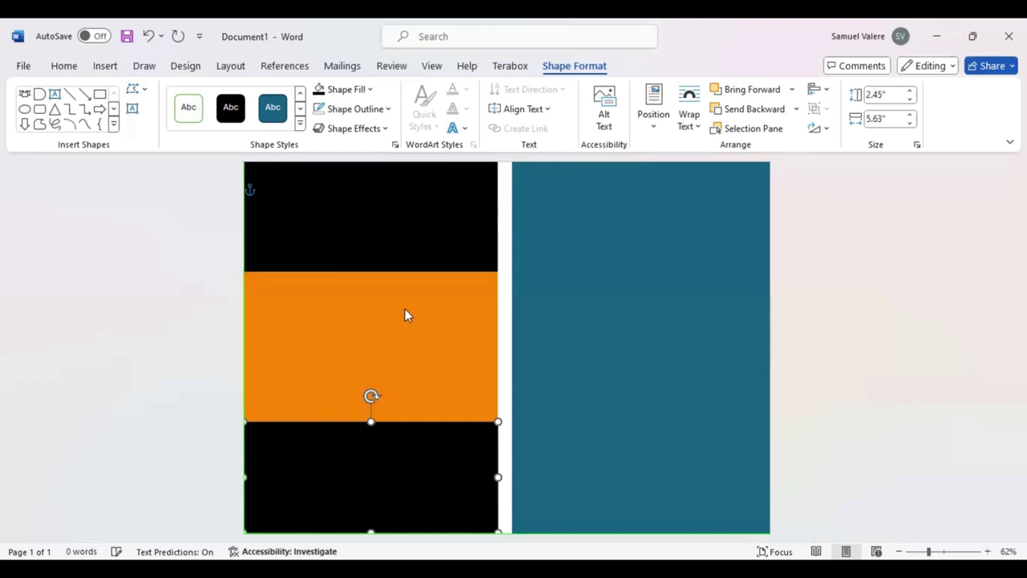
Bend the lower black band's top corners upward into a smooth dome
{"action": "left_click", "coordinate": [246, 421]}
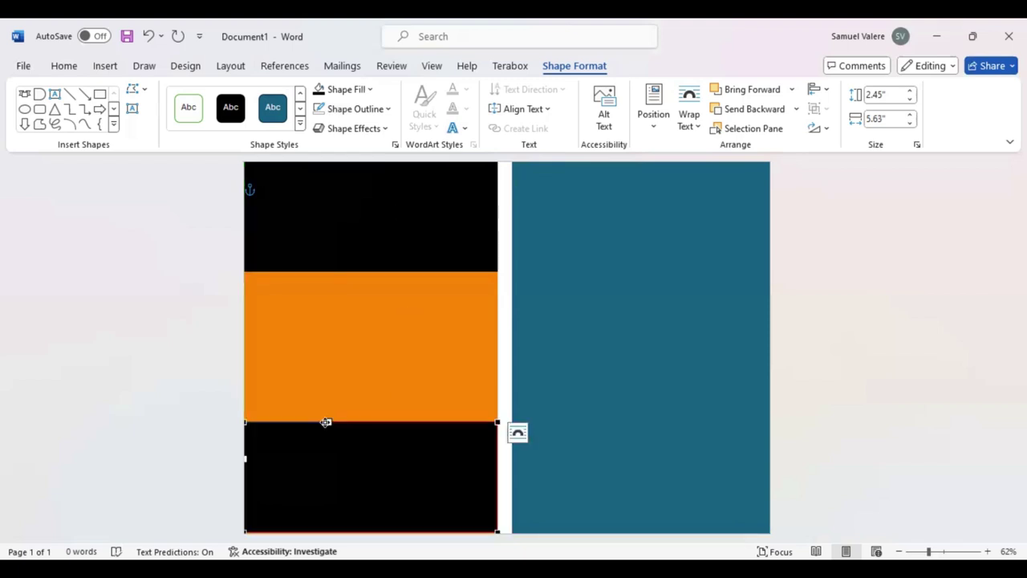
{"action": "left_click_drag", "start_coordinate": [328, 421], "coordinate": [333, 390]}
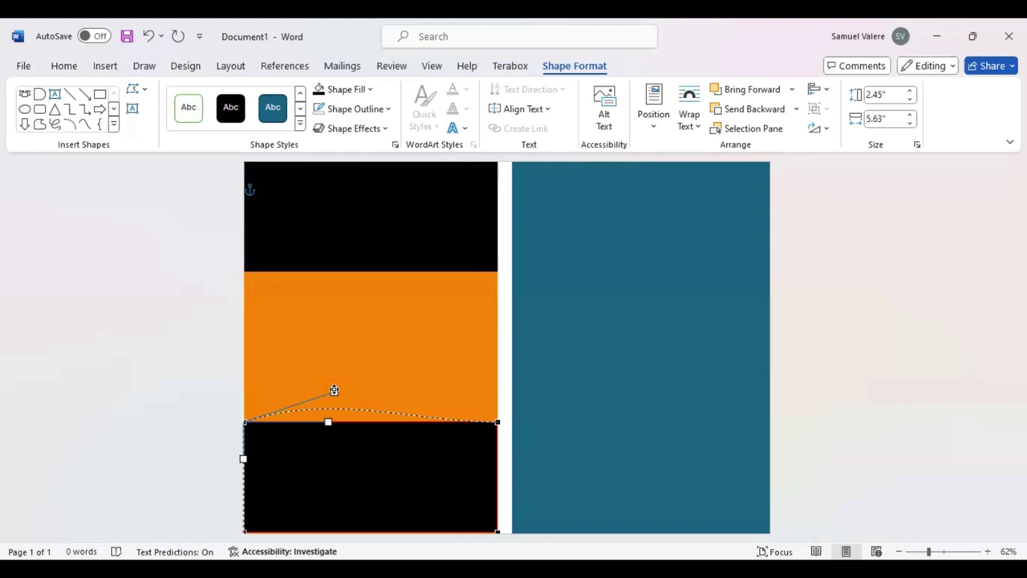
{"action": "left_click", "coordinate": [498, 422]}
{"action": "left_click_drag", "start_coordinate": [412, 421], "coordinate": [413, 384]}
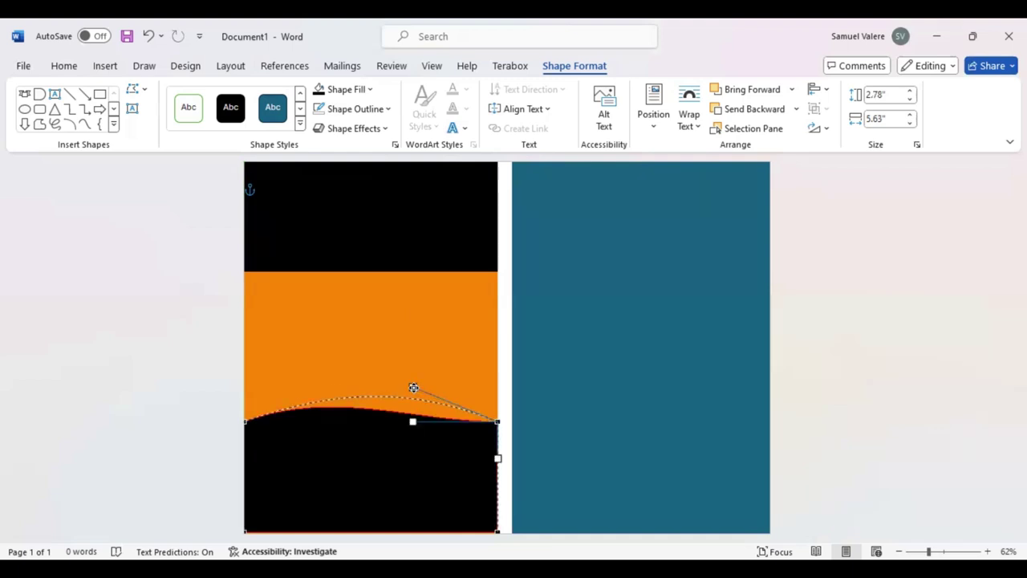
{"action": "left_click", "coordinate": [247, 422]}
{"action": "left_click_drag", "start_coordinate": [335, 391], "coordinate": [336, 379]}
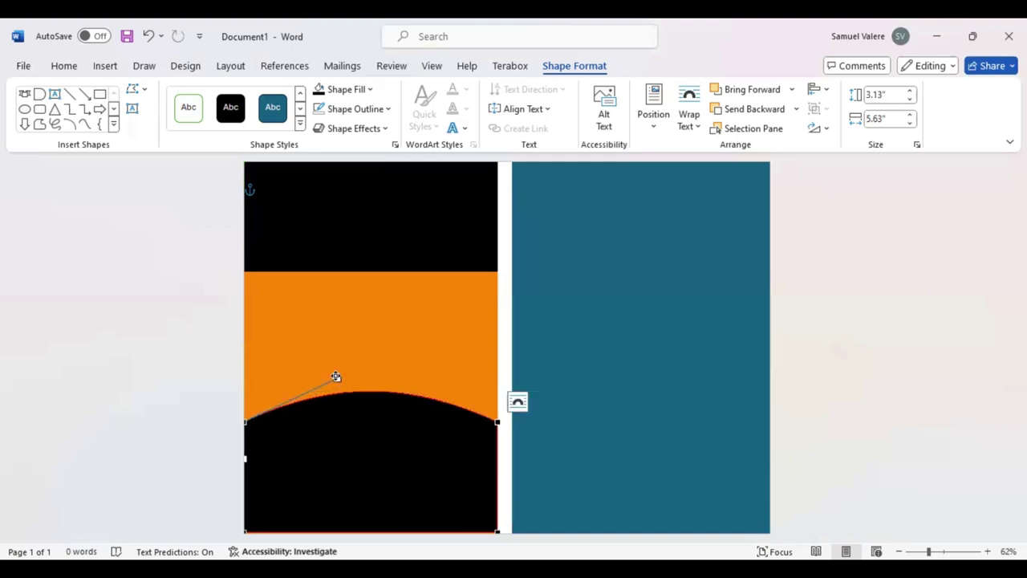
{"action": "left_click_drag", "start_coordinate": [336, 378], "coordinate": [337, 374]}
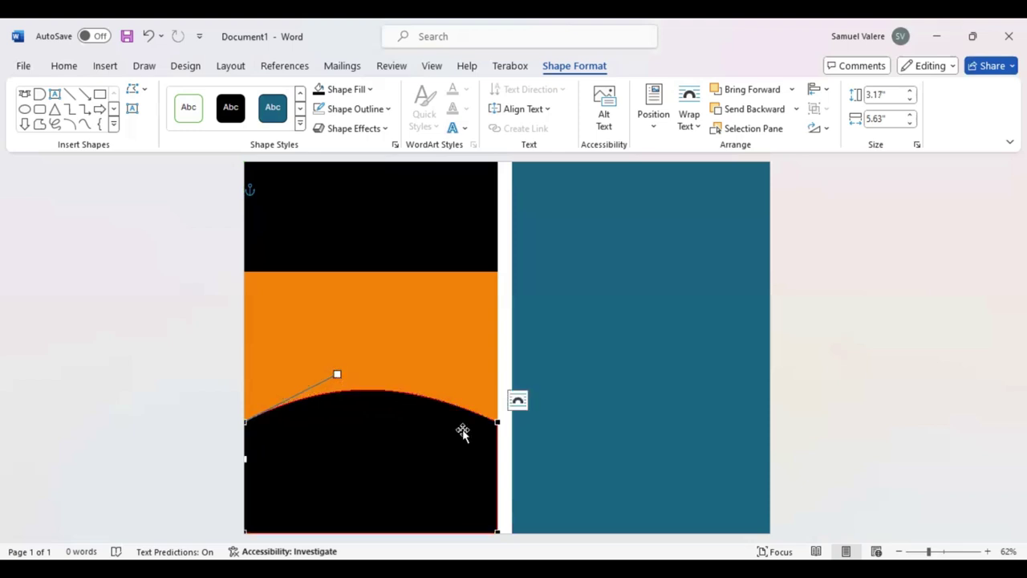
{"action": "left_click_drag", "start_coordinate": [415, 378], "coordinate": [417, 382]}
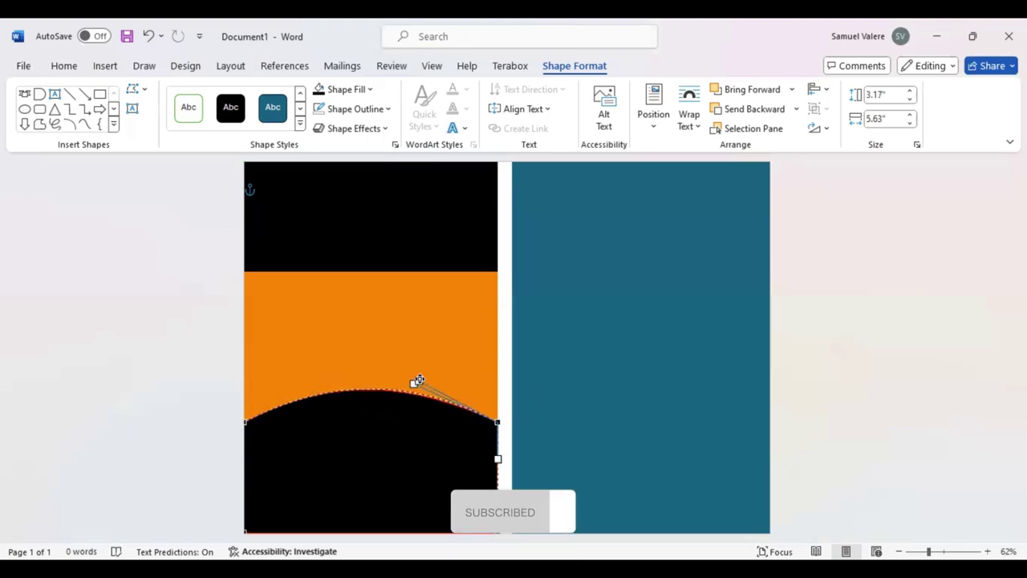
{"action": "left_click", "coordinate": [386, 452]}
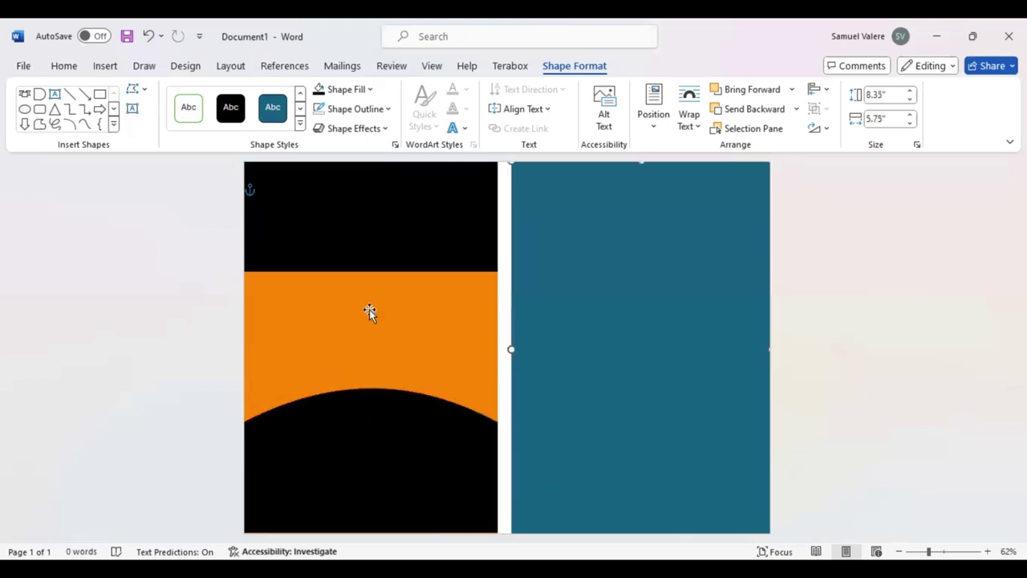
Lower the black dome to reveal more of the orange strip
{"action": "left_click_drag", "start_coordinate": [373, 269], "coordinate": [373, 258]}
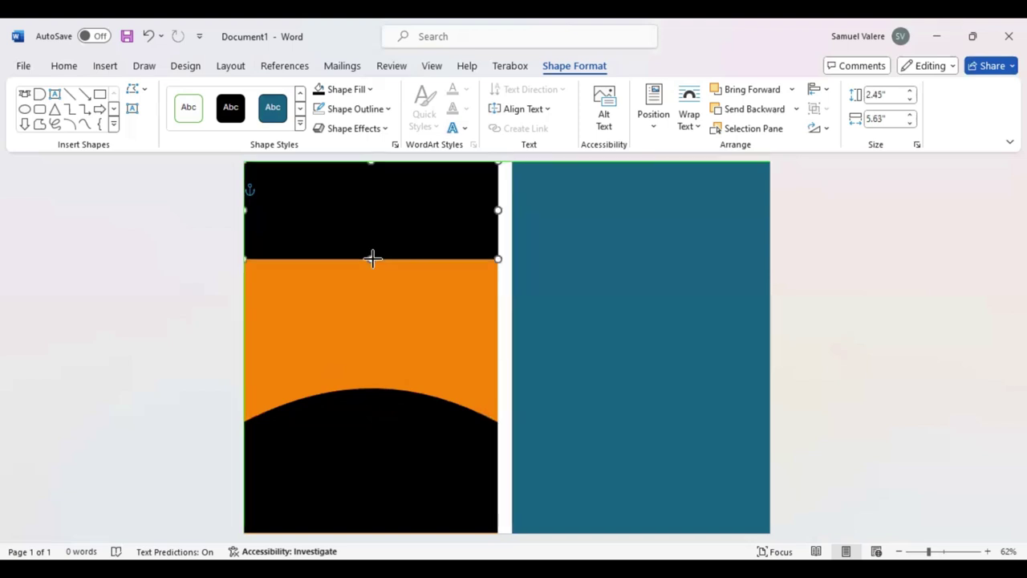
{"action": "key", "text": "ctrl+z"}
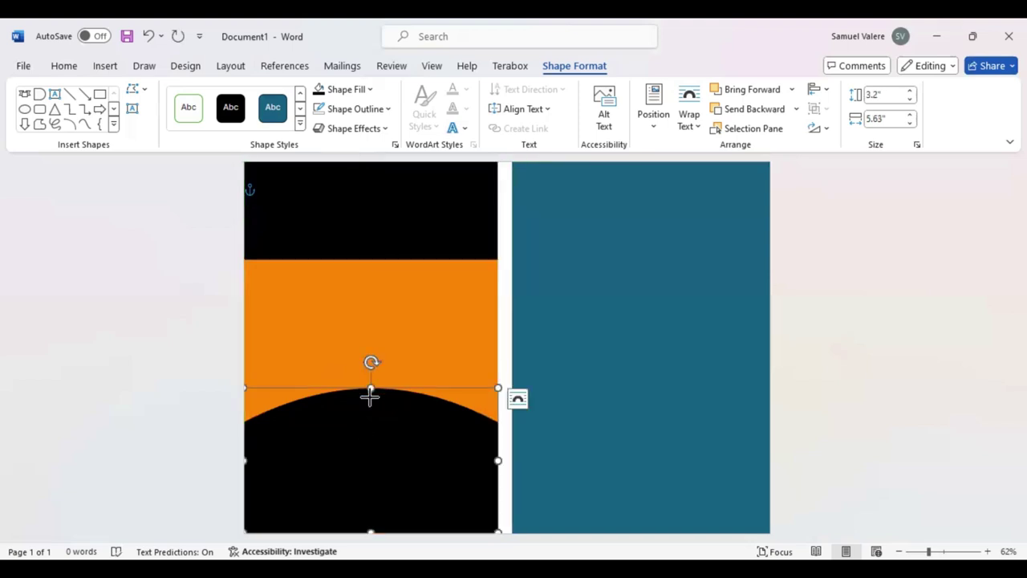
{"action": "left_click_drag", "start_coordinate": [368, 387], "coordinate": [370, 397]}
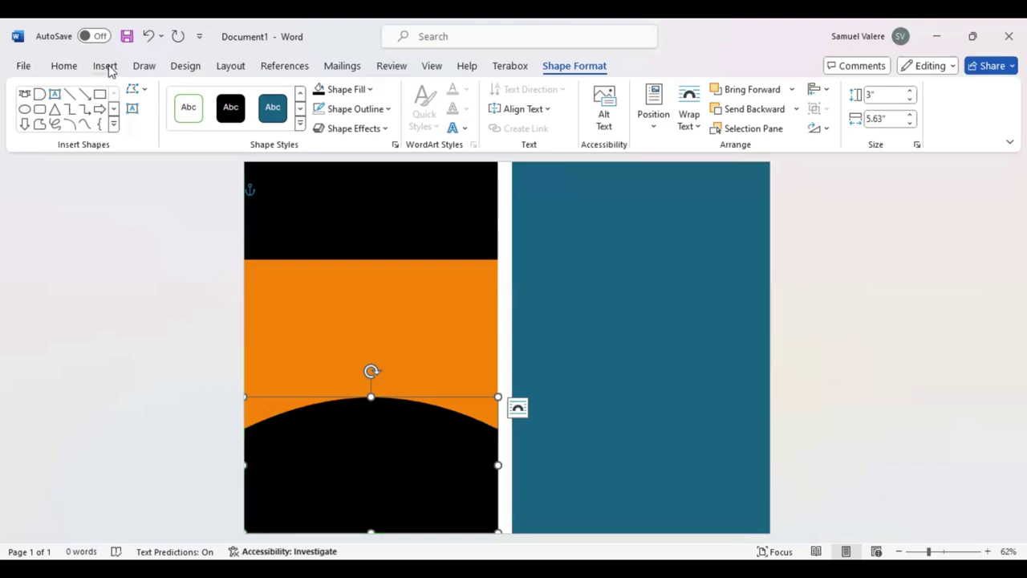
Draw a 24-point star on the orange band and style it black with a white outline
{"action": "left_click", "coordinate": [106, 67]}
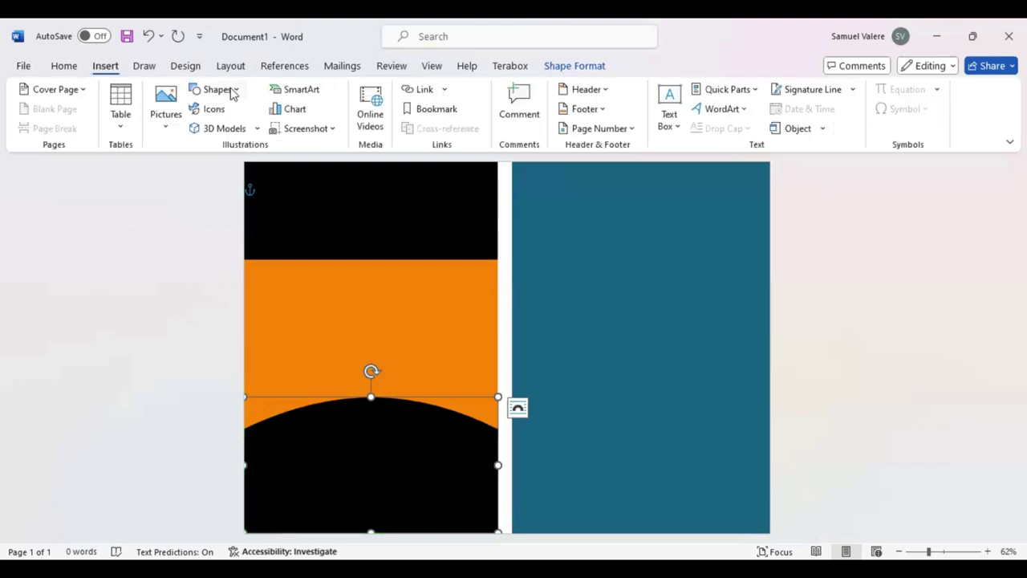
{"action": "left_click", "coordinate": [217, 90]}
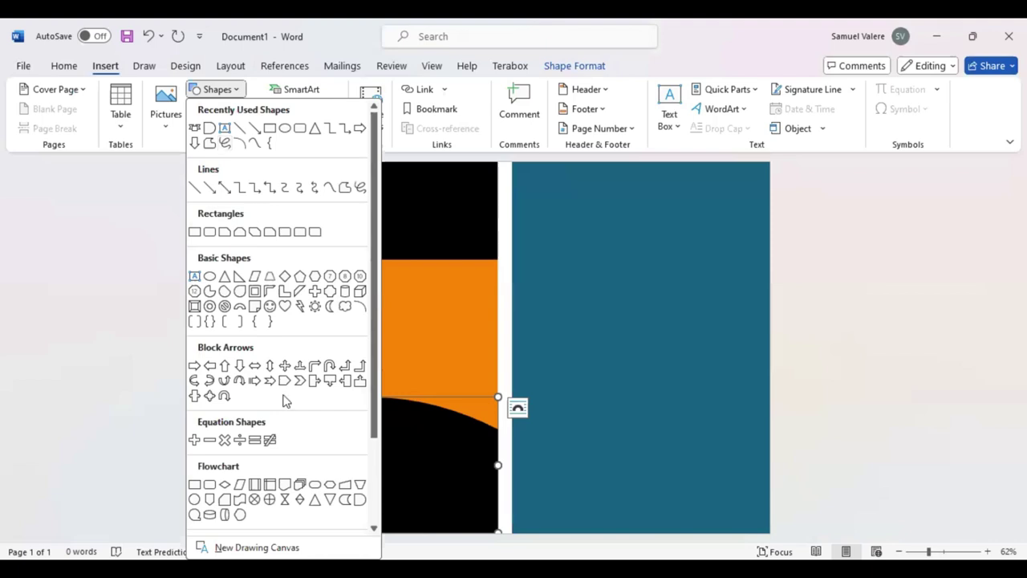
{"action": "scroll", "coordinate": [297, 353], "scroll_direction": "down", "scroll_amount": 3}
{"action": "scroll", "coordinate": [297, 353], "scroll_direction": "down", "scroll_amount": 1}
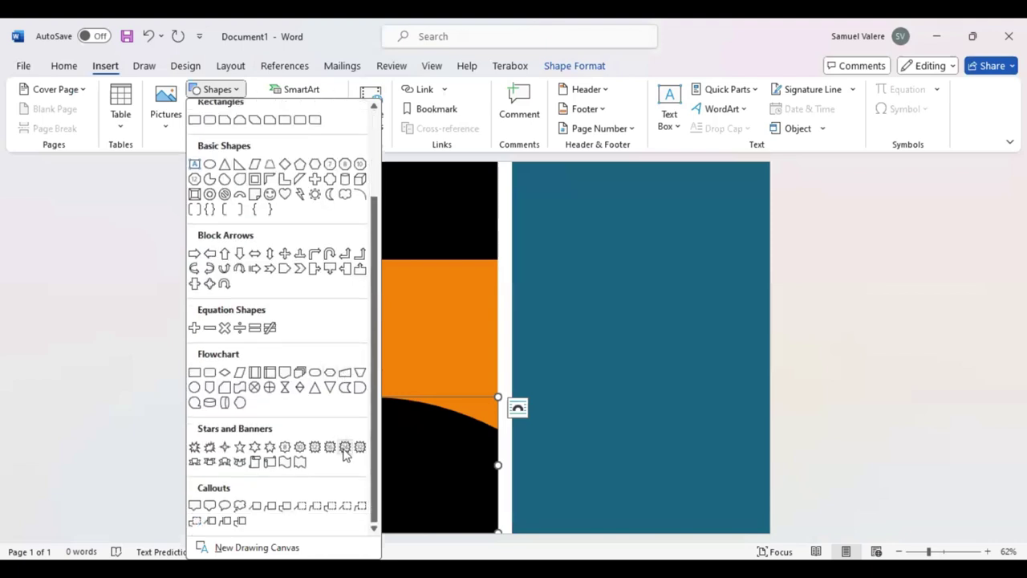
{"action": "left_click", "coordinate": [345, 447]}
{"action": "left_click_drag", "start_coordinate": [382, 346], "coordinate": [449, 402]}
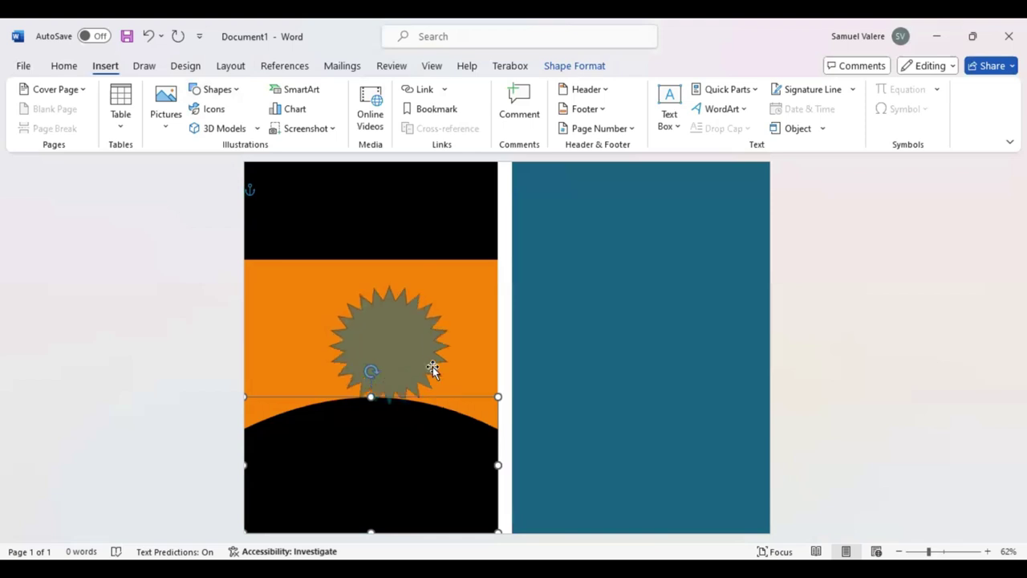
{"action": "left_click", "coordinate": [381, 286]}
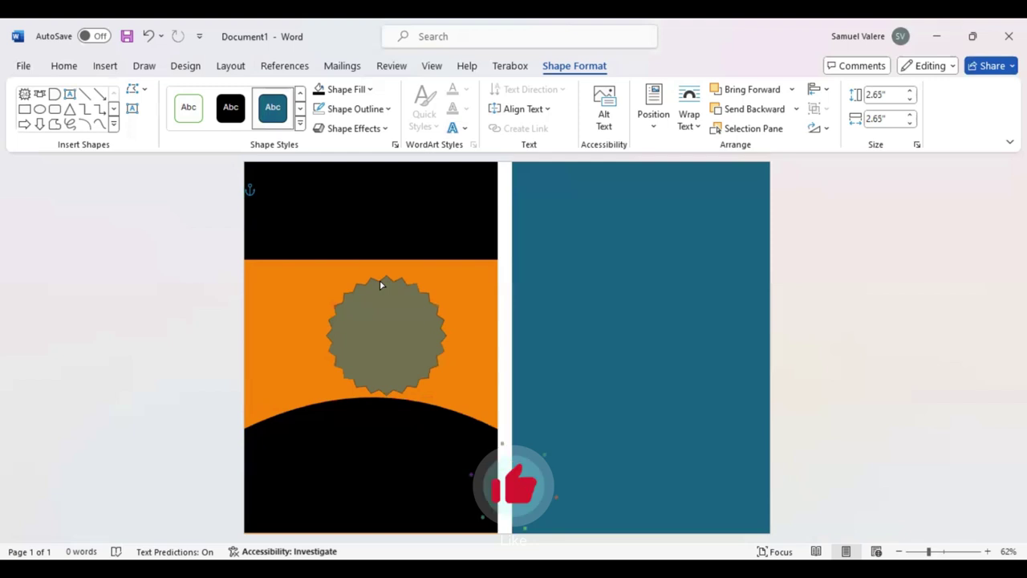
{"action": "left_click_drag", "start_coordinate": [385, 334], "coordinate": [365, 328]}
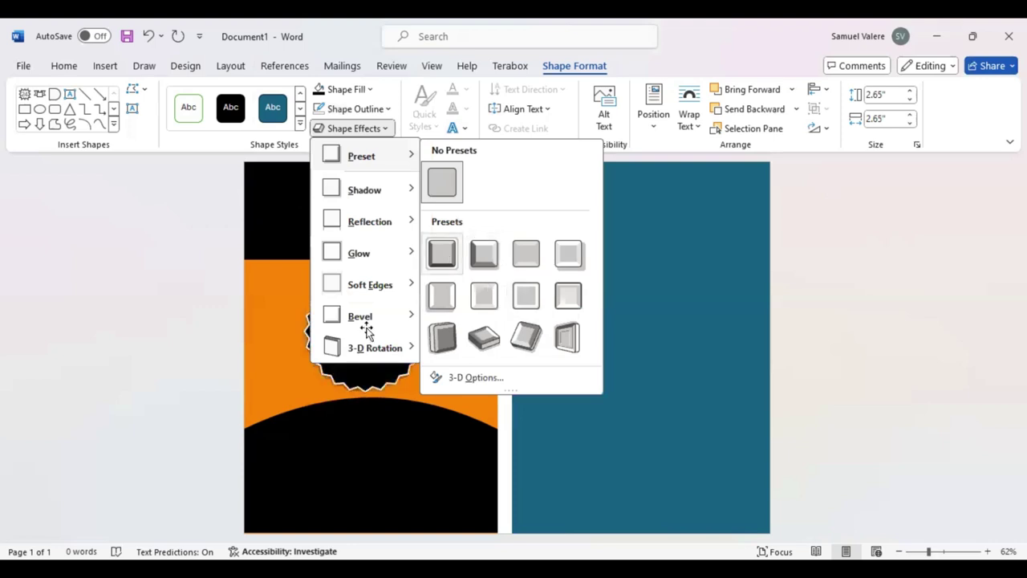
{"action": "left_click", "coordinate": [328, 301]}
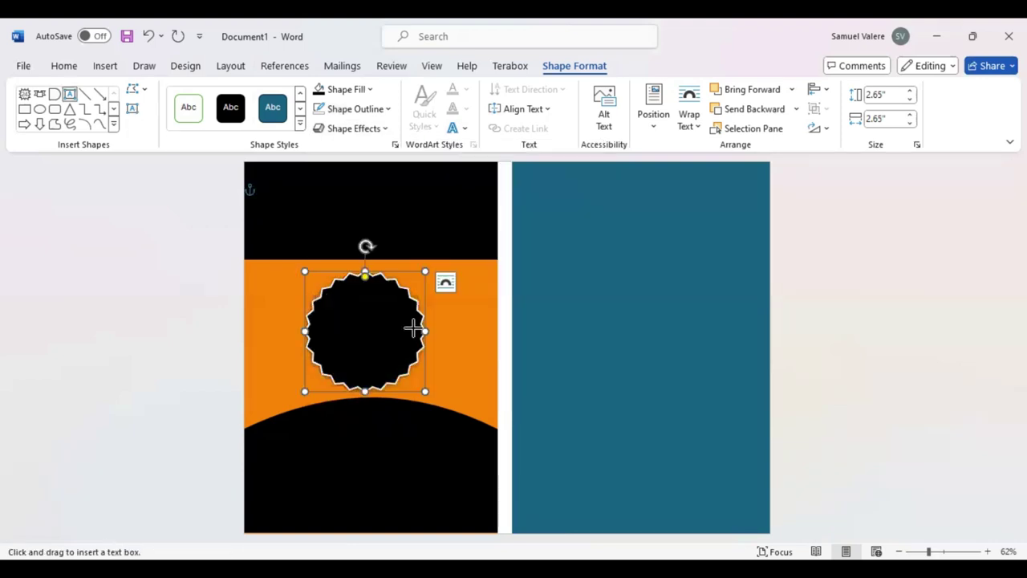
Add a centred LOGO HERE text box over the starburst at 28 pt
{"action": "mouse_move", "coordinate": [424, 304]}
{"action": "left_mouse_down"}
{"action": "mouse_move", "coordinate": [459, 347]}
{"action": "mouse_move", "coordinate": [313, 347]}
{"action": "left_mouse_up"}
{"action": "type", "text": "LOGO H"}
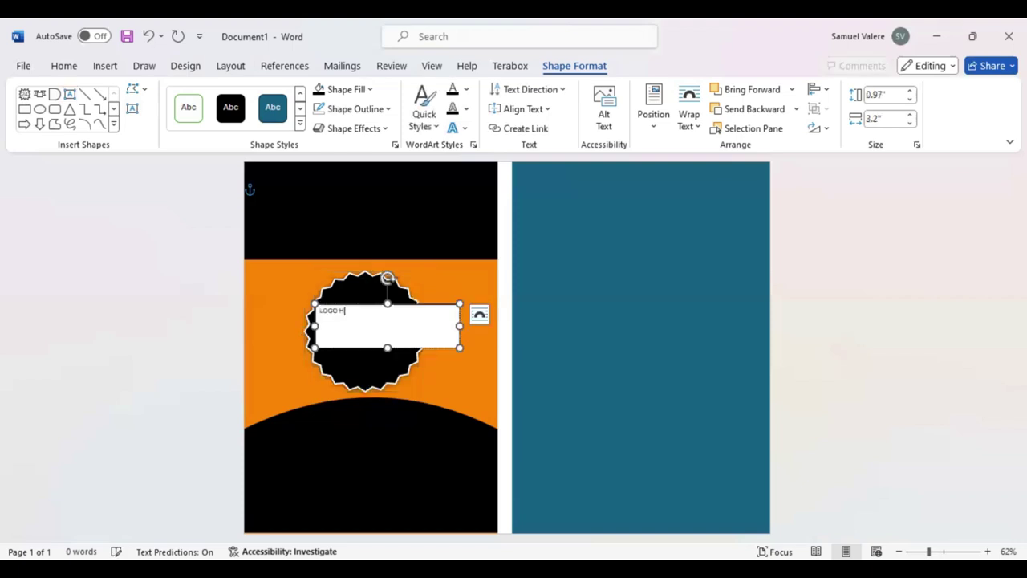
{"action": "type", "text": "ERE"}
{"action": "key", "text": "ctrl+a"}
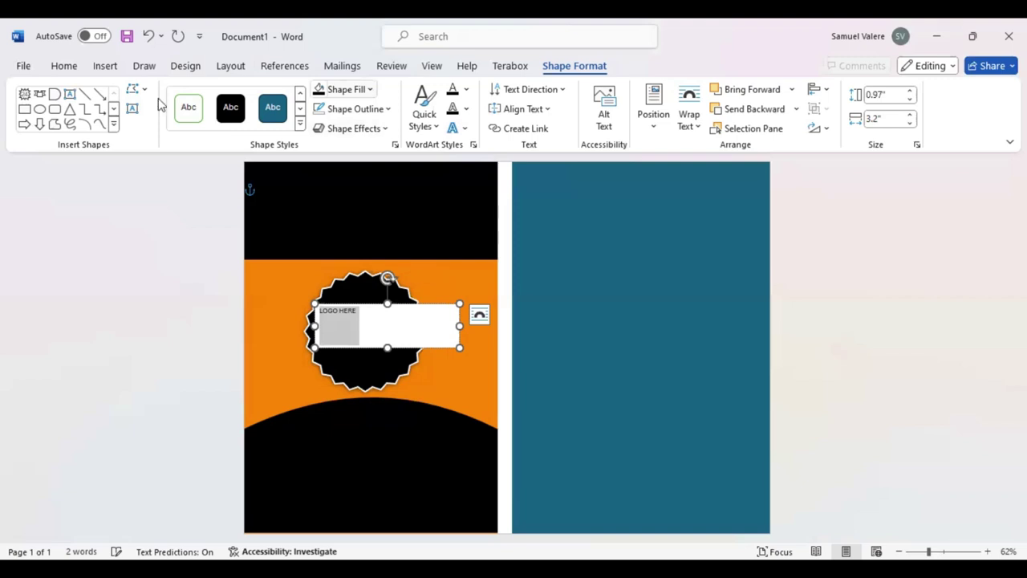
{"action": "key", "text": "ctrl+z"}
{"action": "left_click", "coordinate": [217, 94]}
{"action": "left_click", "coordinate": [218, 95]}
{"action": "left_click", "coordinate": [217, 94]}
{"action": "left_click", "coordinate": [217, 95]}
{"action": "left_click", "coordinate": [217, 95]}
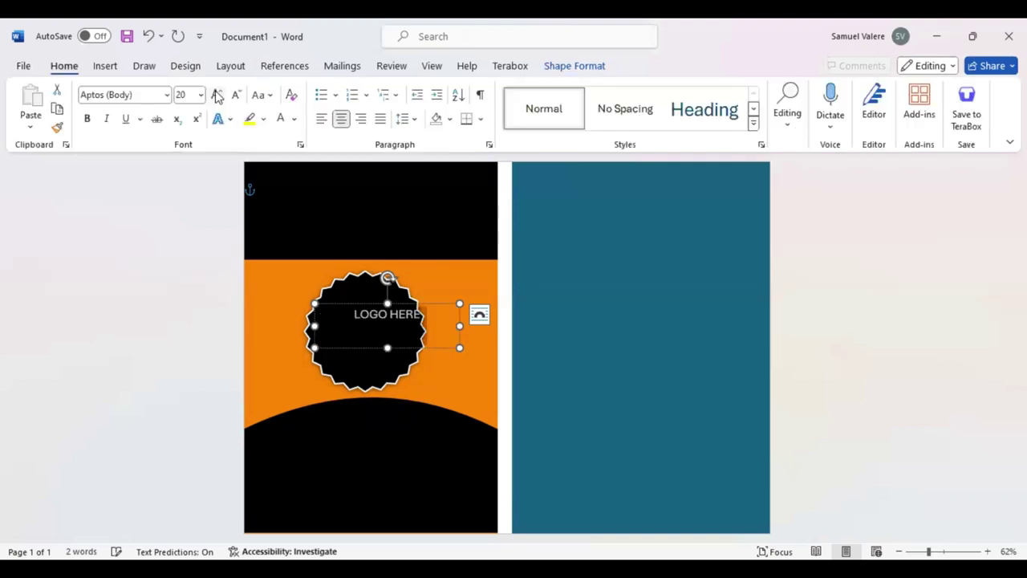
{"action": "left_click", "coordinate": [217, 95]}
{"action": "left_click", "coordinate": [217, 95]}
{"action": "left_click", "coordinate": [218, 94]}
{"action": "left_click", "coordinate": [218, 95]}
{"action": "left_click", "coordinate": [217, 95]}
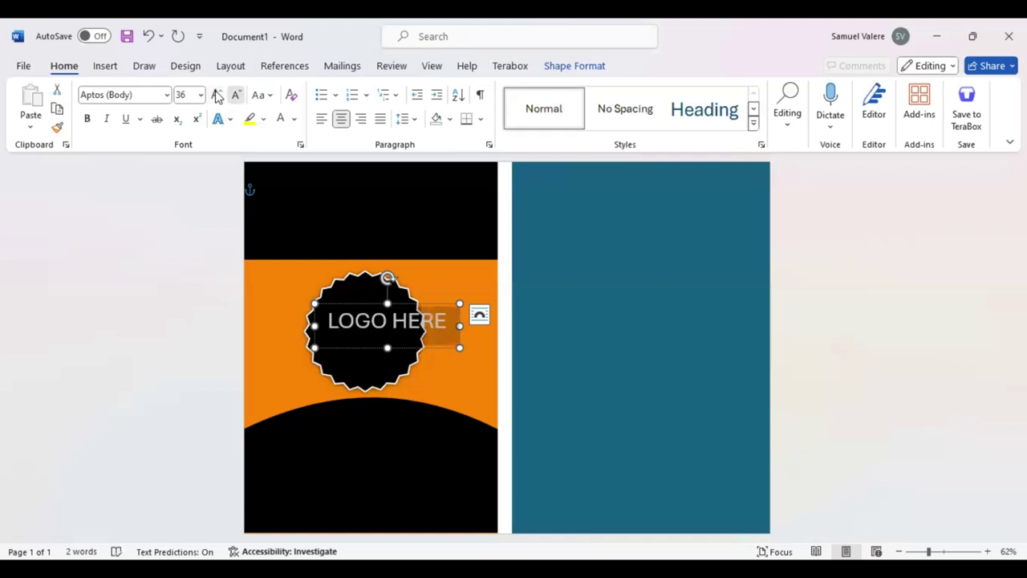
{"action": "left_click", "coordinate": [236, 94]}
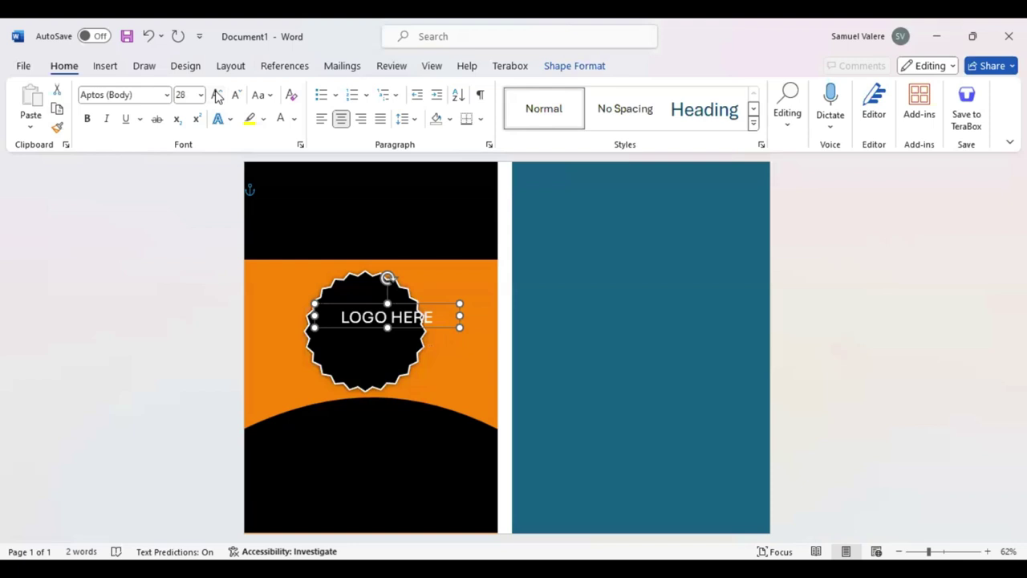
Centre the LOGO HERE box on the starburst and colour its text orange
{"action": "left_click", "coordinate": [216, 96]}
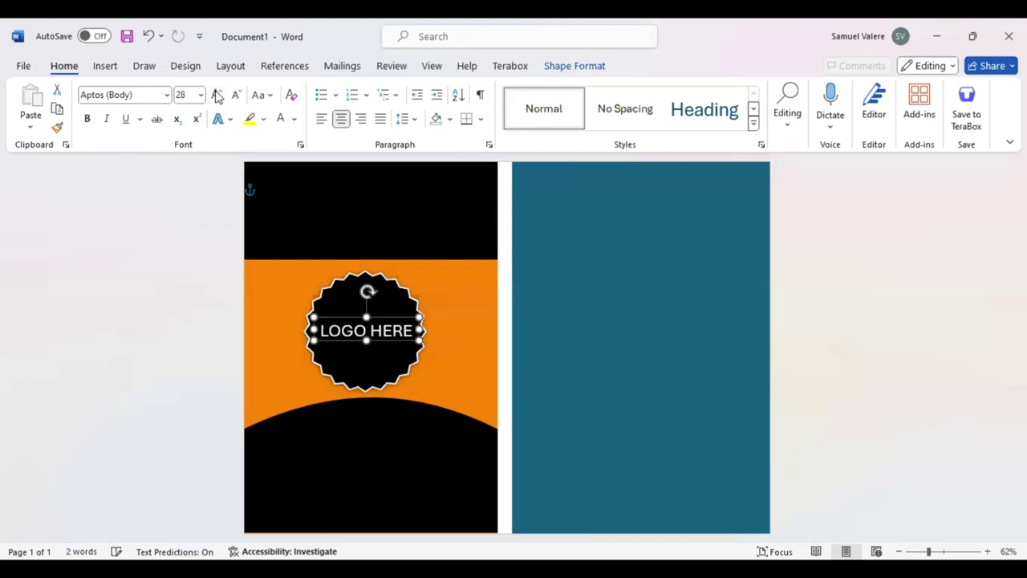
{"action": "left_click", "coordinate": [217, 96]}
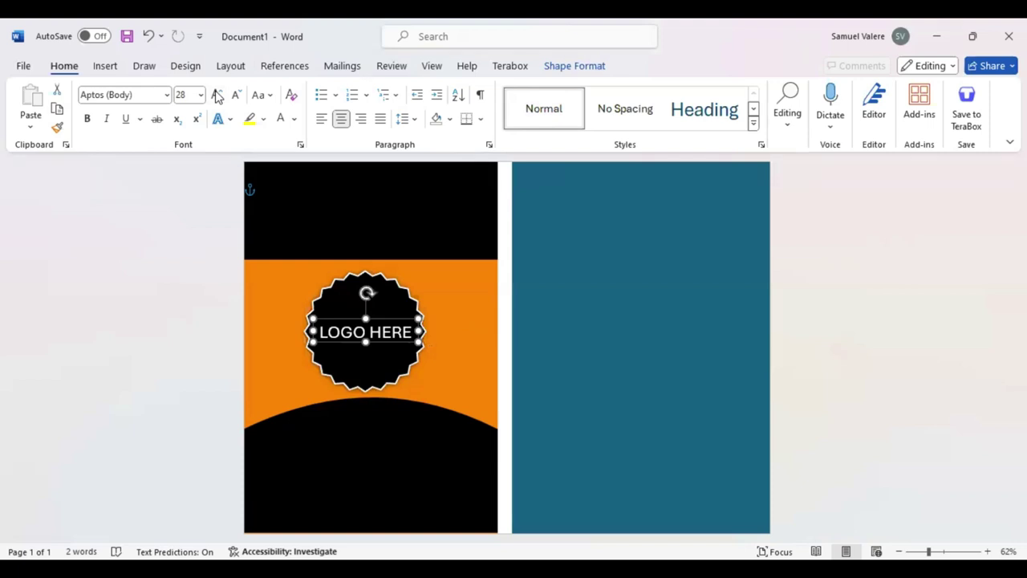
{"action": "left_click", "coordinate": [217, 96]}
{"action": "mouse_move", "coordinate": [385, 333]}
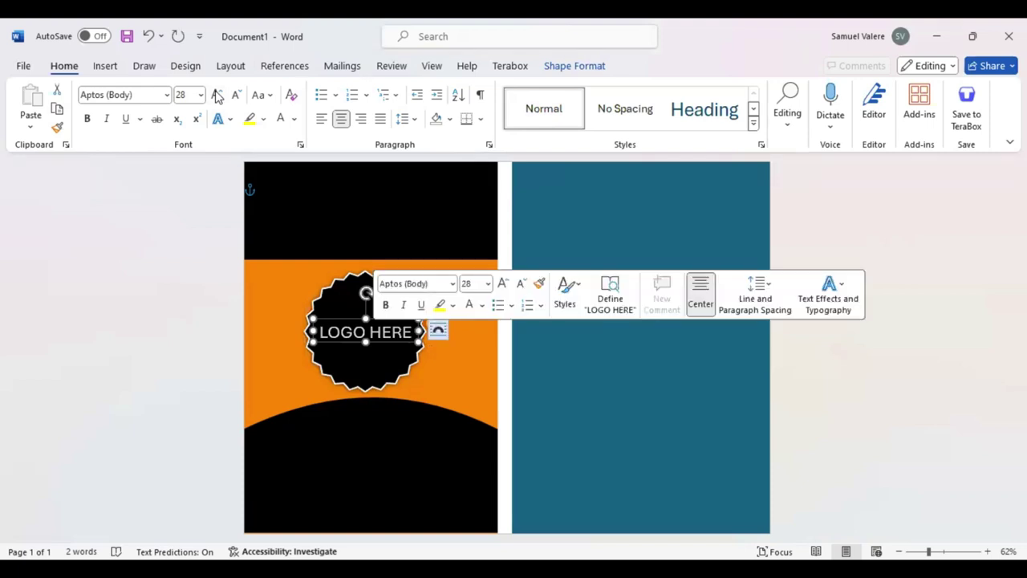
{"action": "left_click", "coordinate": [482, 310]}
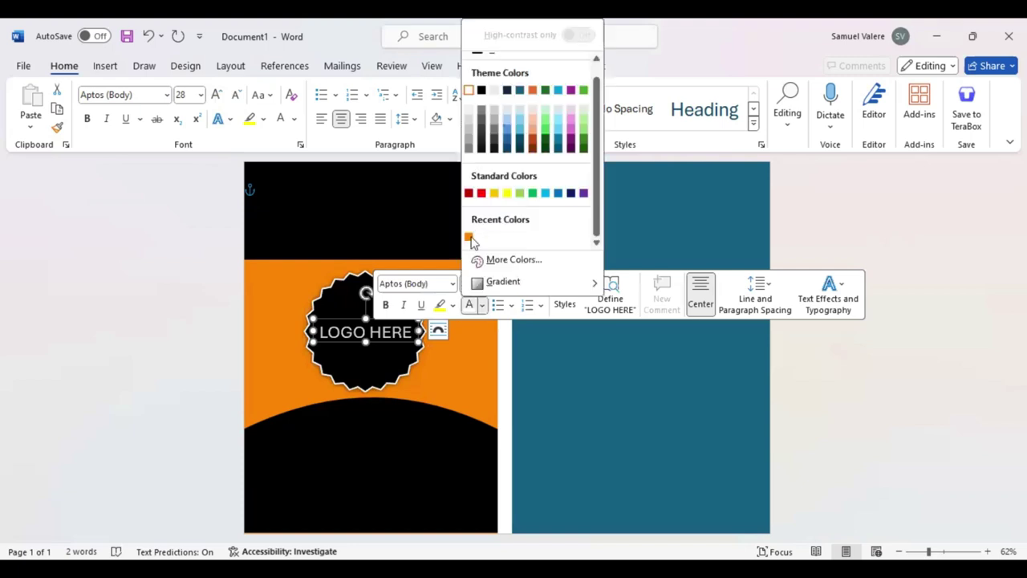
{"action": "left_click", "coordinate": [470, 237]}
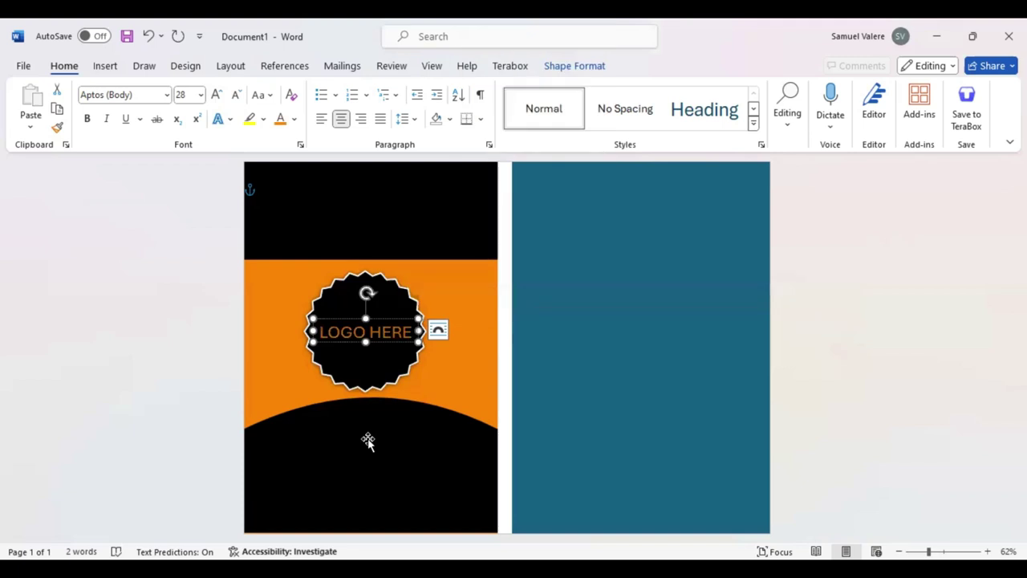
{"action": "left_click", "coordinate": [367, 440]}
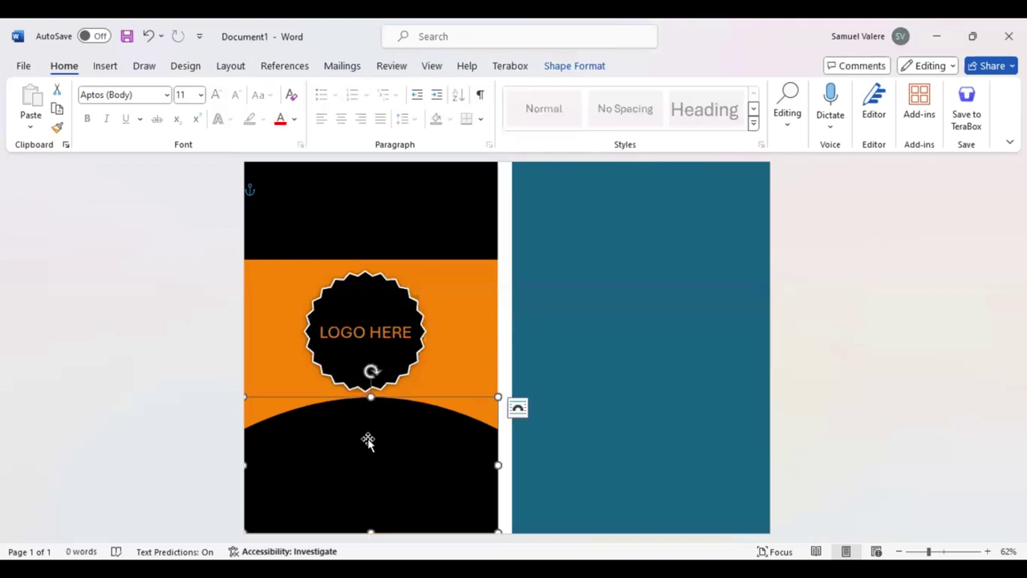
{"action": "left_click", "coordinate": [376, 343]}
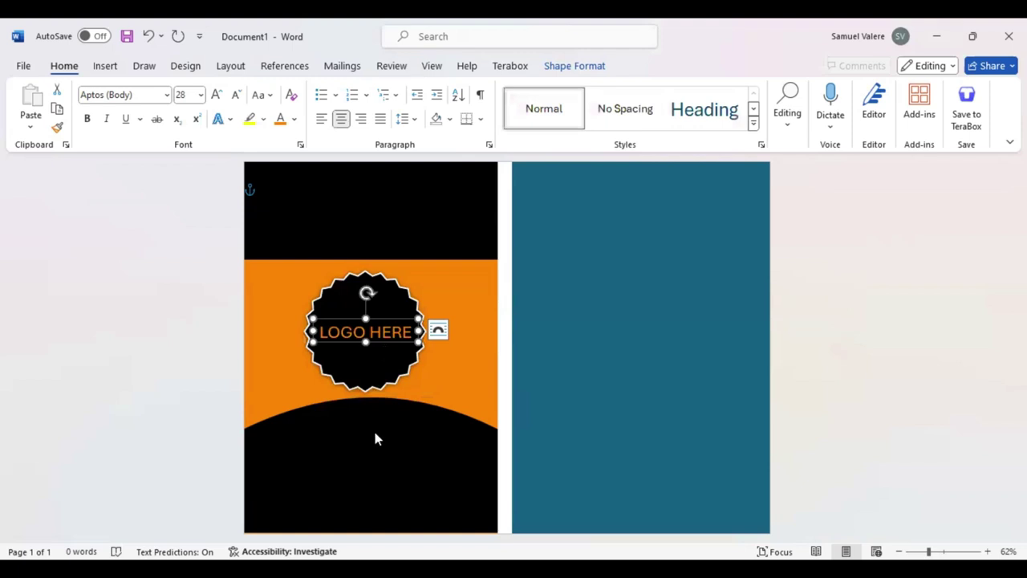
Copy the logo text onto the black curve, retype it as Delicious in Brush Script MT
{"action": "left_click_drag", "start_coordinate": [375, 433], "coordinate": [375, 432]}
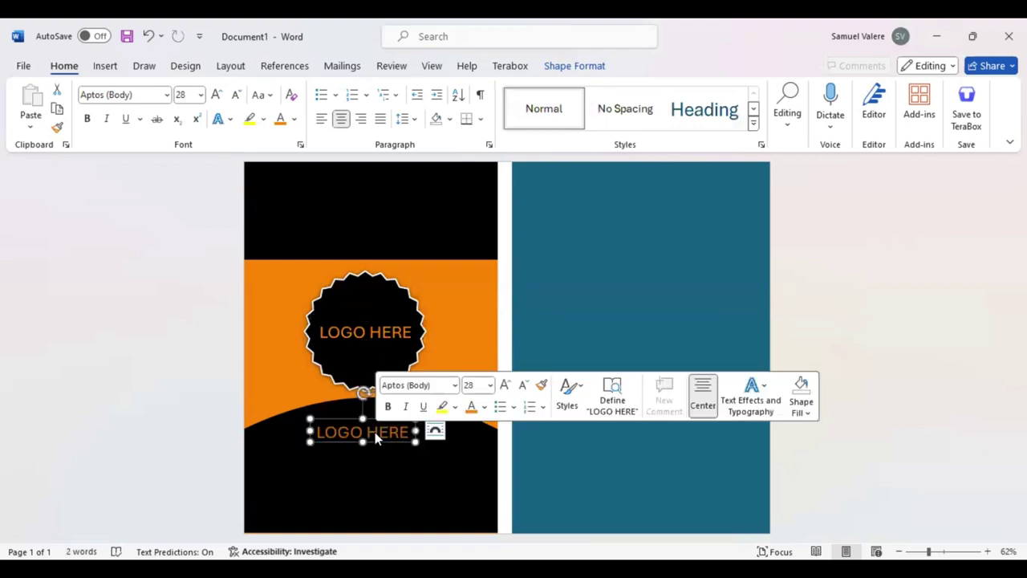
{"action": "type", "text": "DEs"}
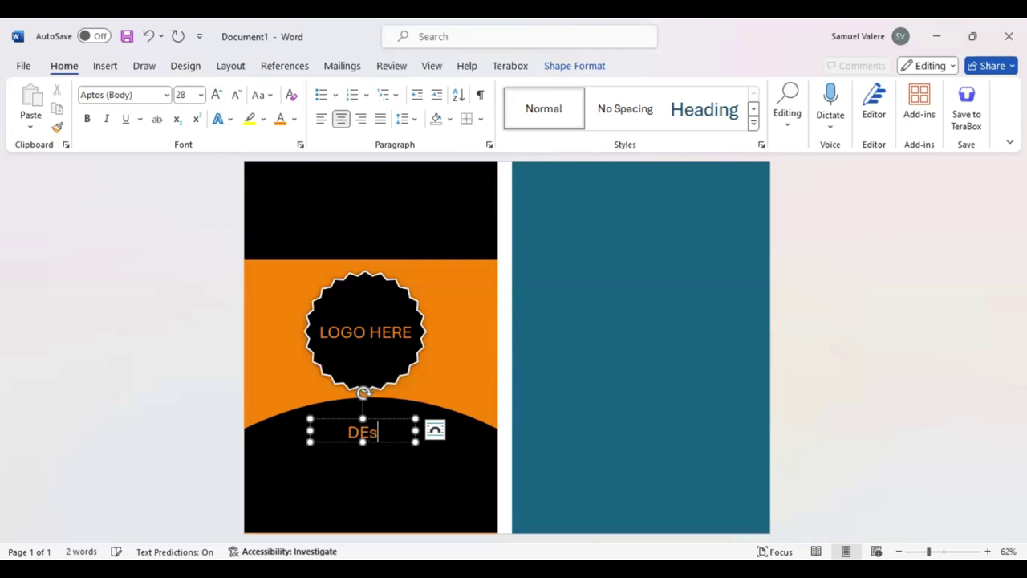
{"action": "key", "text": "BackSpace"}
{"action": "key", "text": "BackSpace"}
{"action": "type", "text": "elicious"}
{"action": "right_click", "coordinate": [374, 378]}
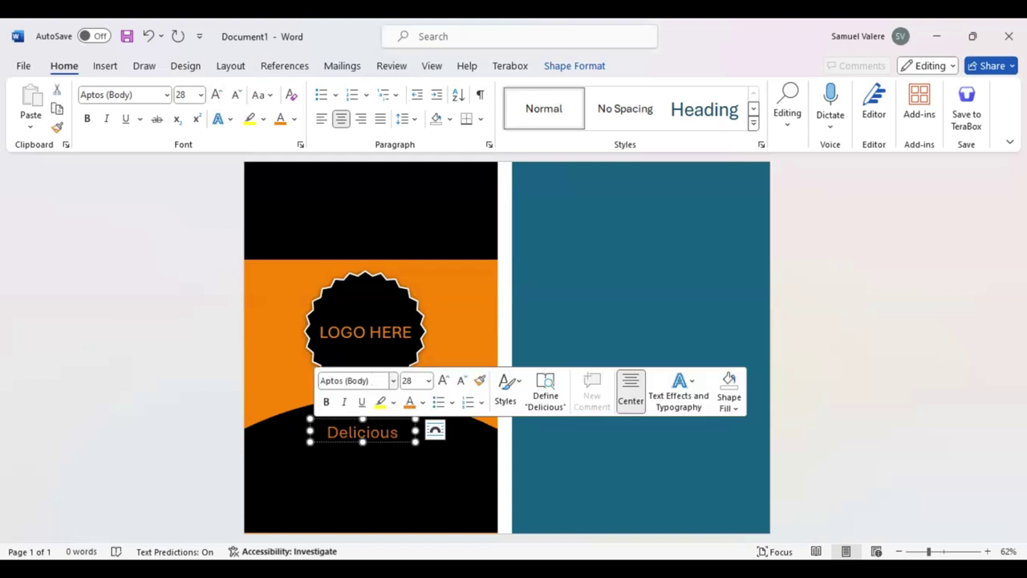
{"action": "type", "text": "Brush Script MT"}
{"action": "key", "text": "Return"}
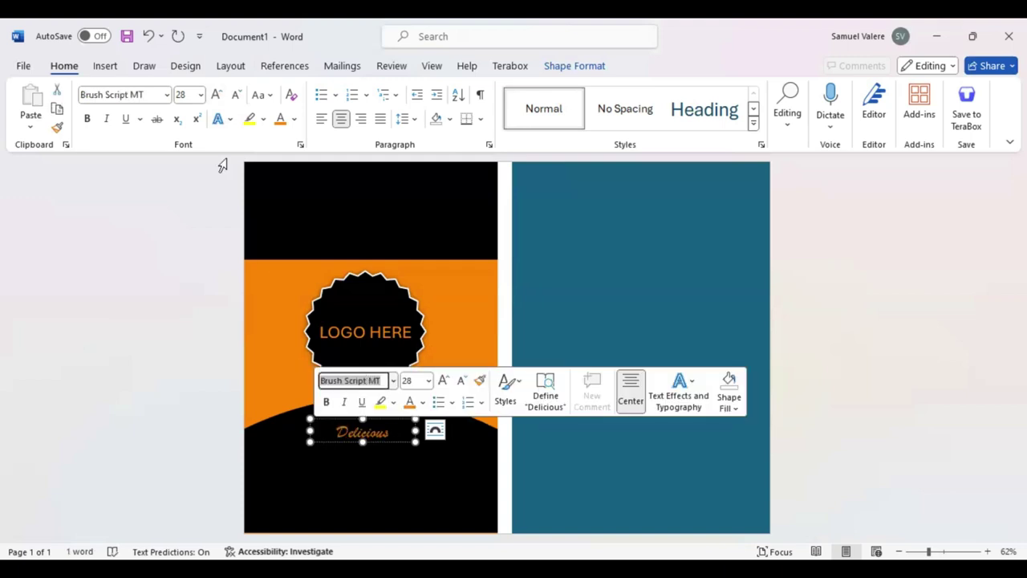
Enlarge Delicious to 72 pt and widen its box to fit one line
{"action": "left_click", "coordinate": [216, 95]}
{"action": "left_click", "coordinate": [216, 94]}
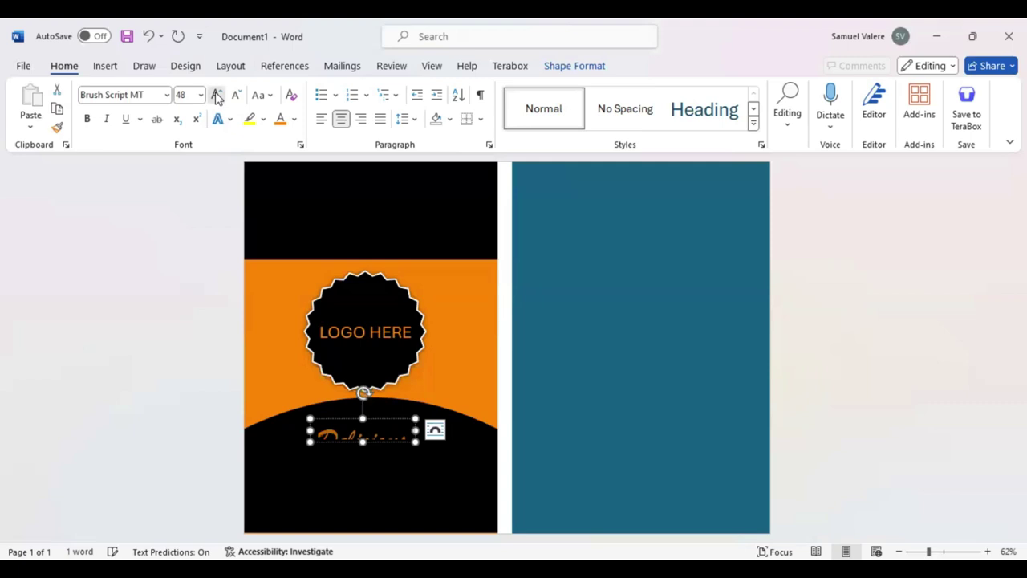
{"action": "left_click", "coordinate": [217, 94]}
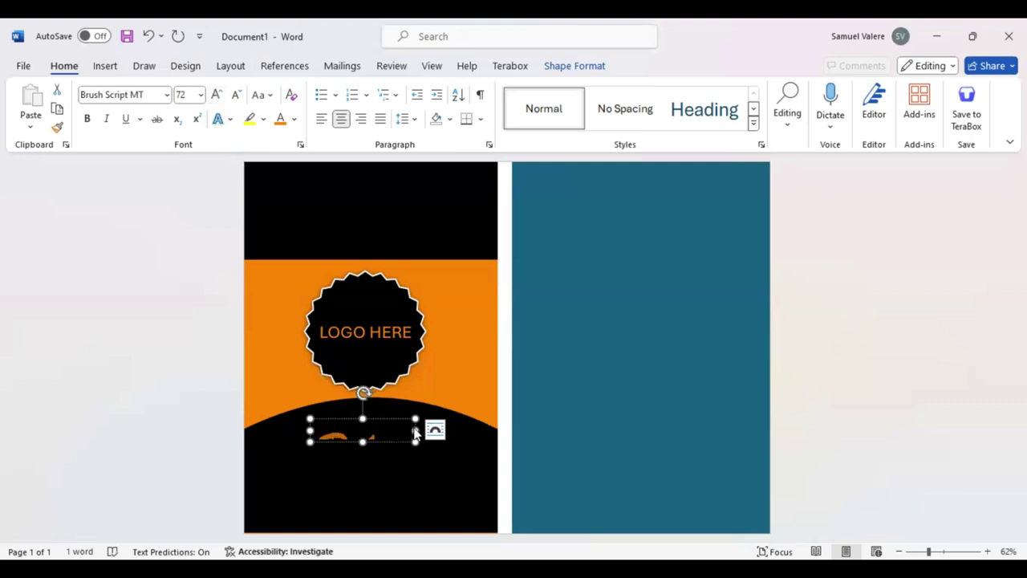
{"action": "left_click_drag", "start_coordinate": [415, 433], "coordinate": [481, 433]}
{"action": "mouse_move", "coordinate": [397, 442]}
{"action": "left_mouse_down"}
{"action": "mouse_move", "coordinate": [398, 472]}
{"action": "mouse_move", "coordinate": [379, 462]}
{"action": "left_mouse_up"}
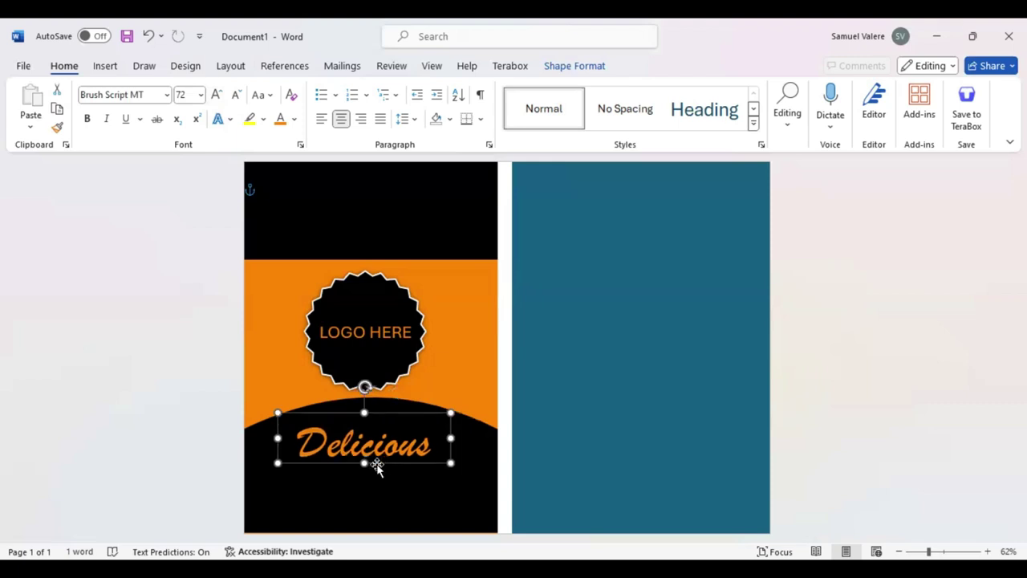
{"action": "left_click", "coordinate": [377, 469]}
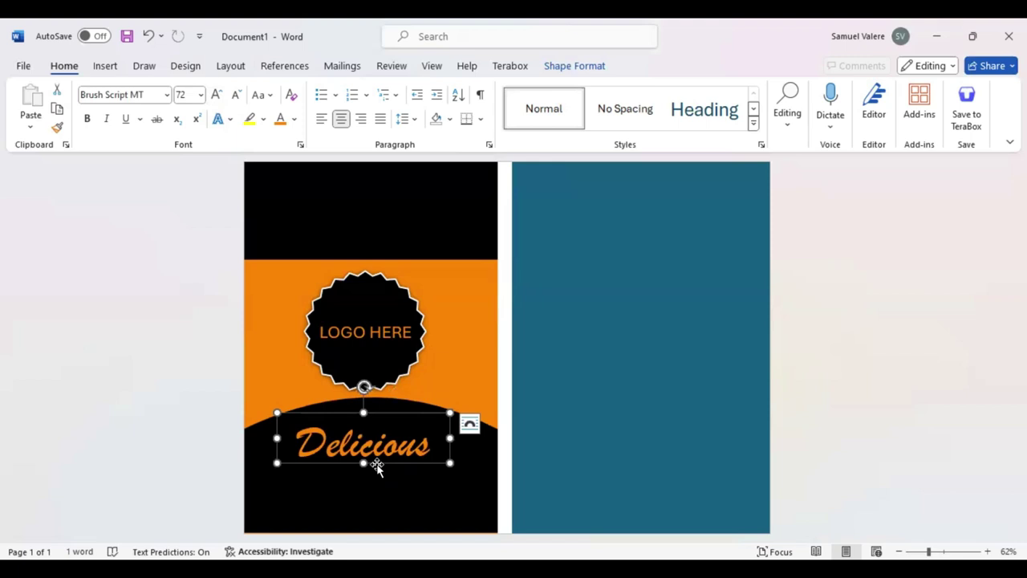
{"action": "left_click", "coordinate": [379, 344]}
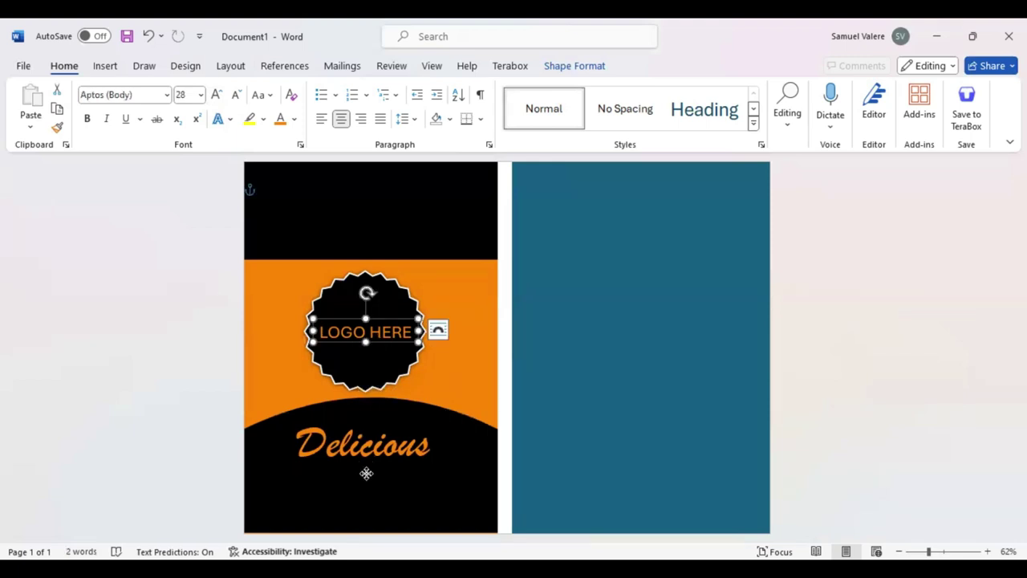
Copy the text box below Delicious, type Restaurant in uppercase, and shrink it to 24 pt
{"action": "left_click_drag", "start_coordinate": [379, 344], "coordinate": [367, 473], "text": "ctrl"}
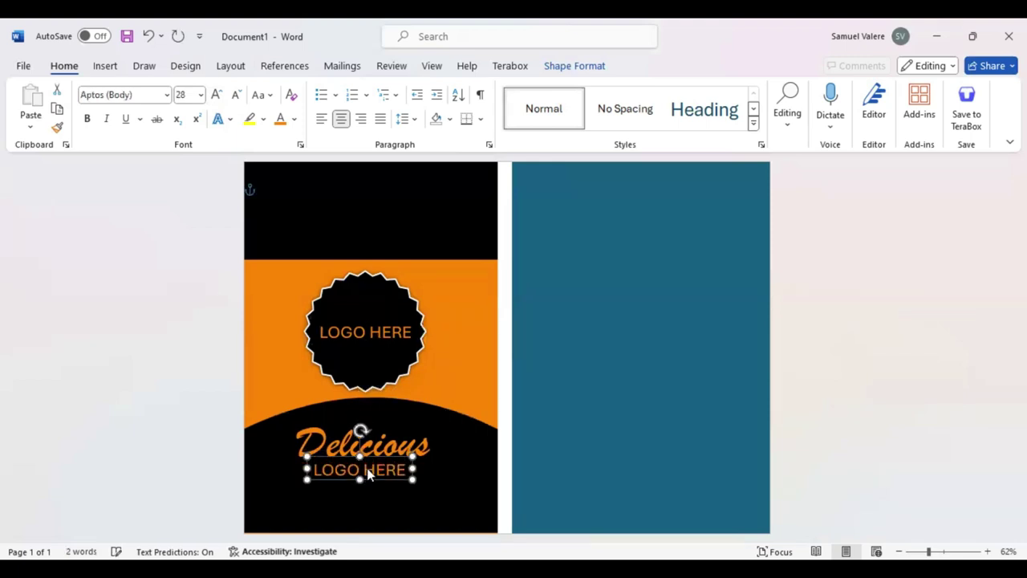
{"action": "triple_click", "coordinate": [367, 473]}
{"action": "type", "text": "Re"}
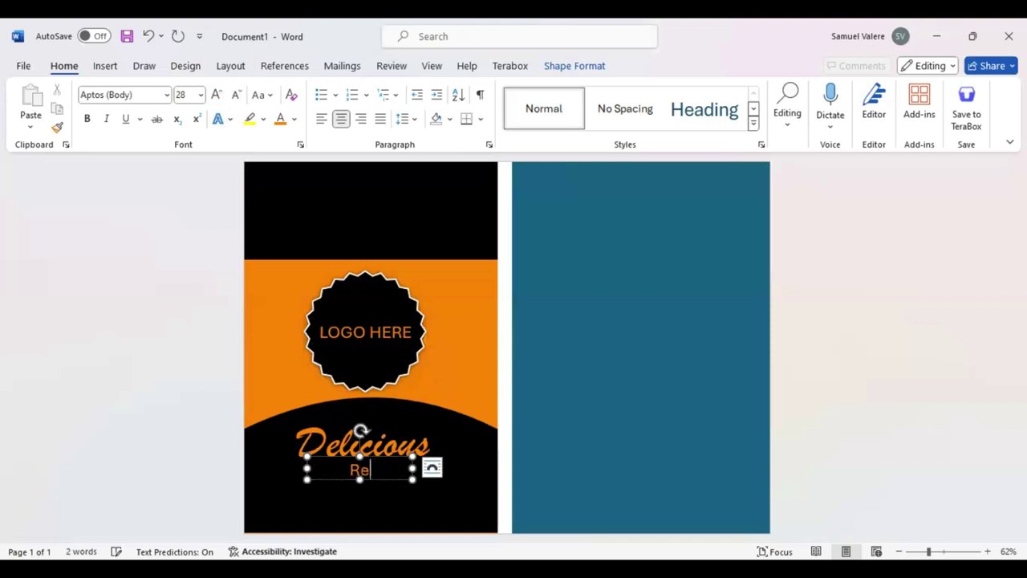
{"action": "type", "text": "staurant"}
{"action": "double_click", "coordinate": [399, 469]}
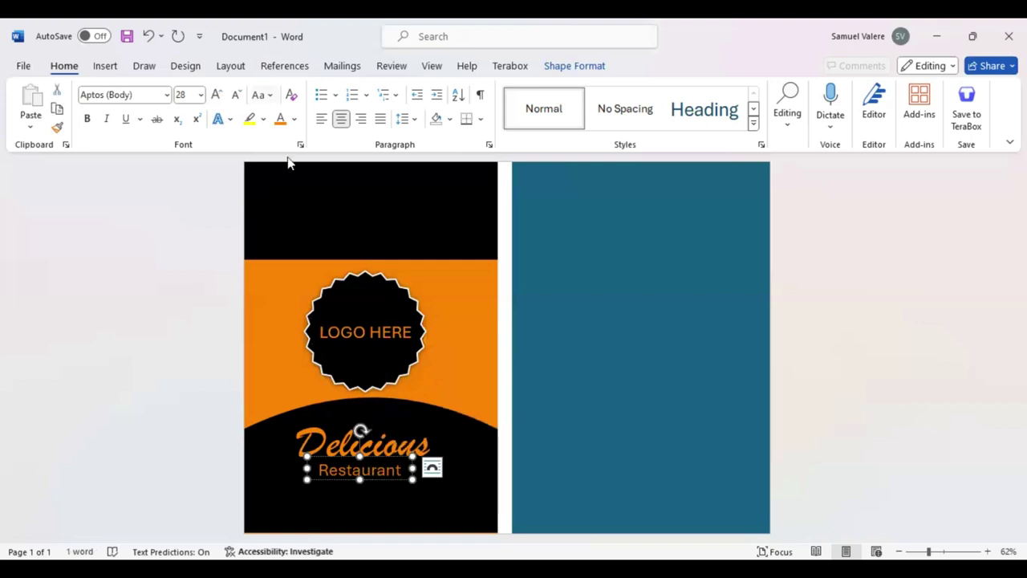
{"action": "left_click", "coordinate": [236, 95]}
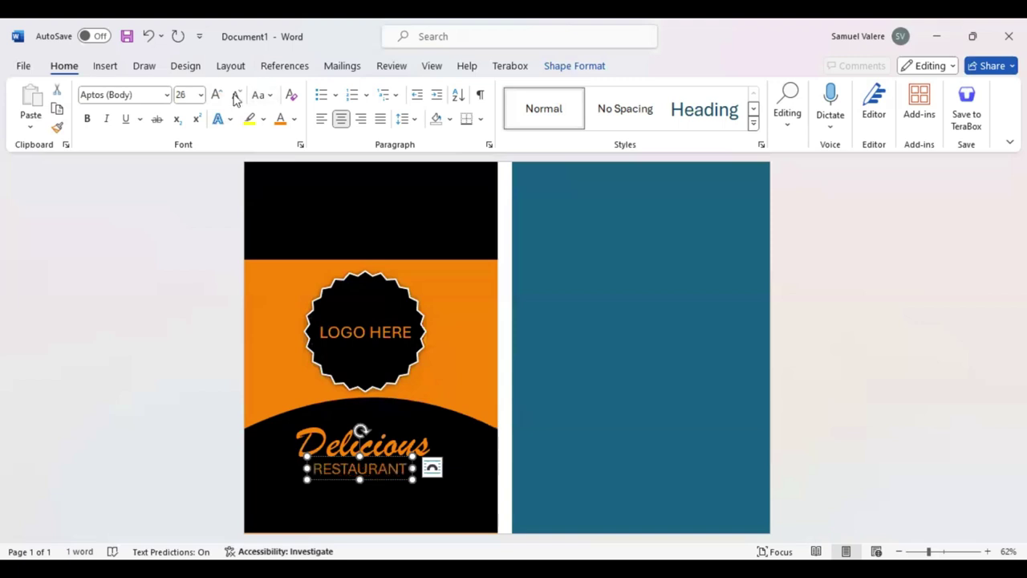
{"action": "left_click", "coordinate": [236, 95]}
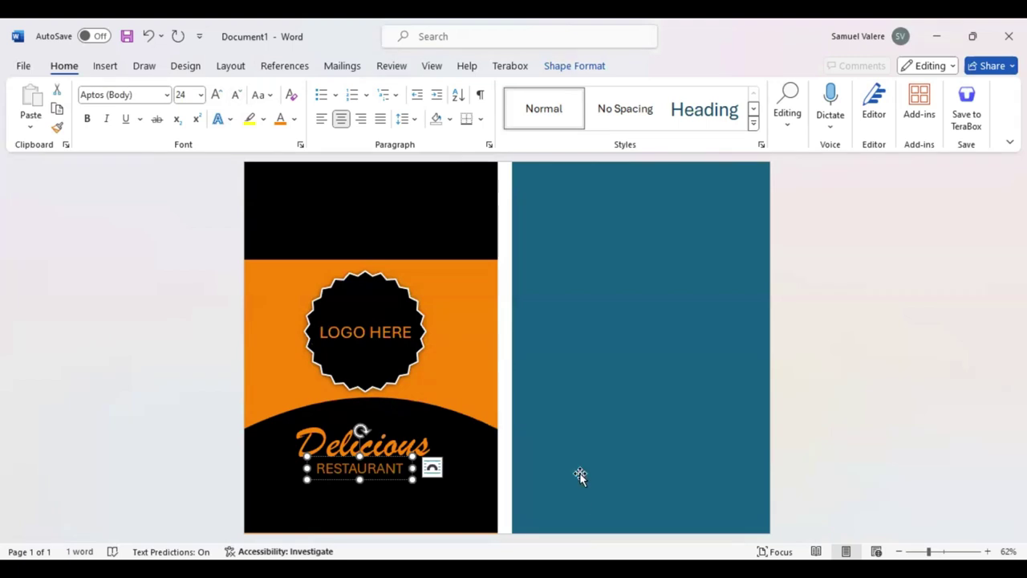
{"action": "left_click", "coordinate": [348, 484]}
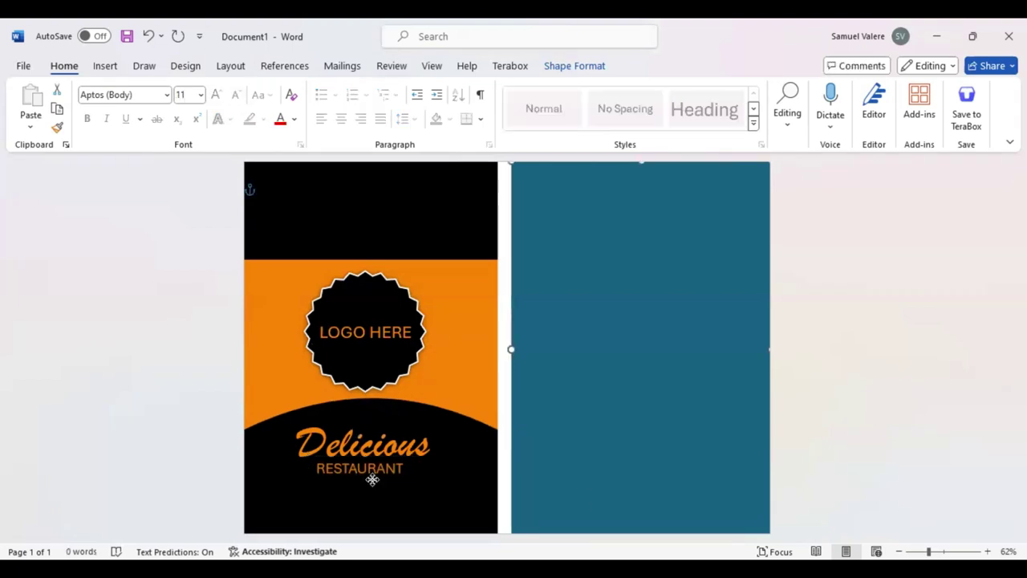
Copy RESTAURANT near the cover bottom, set size 12, and generate Lorem ipsum with =Lorem()
{"action": "left_click_drag", "start_coordinate": [377, 488], "coordinate": [367, 530]}
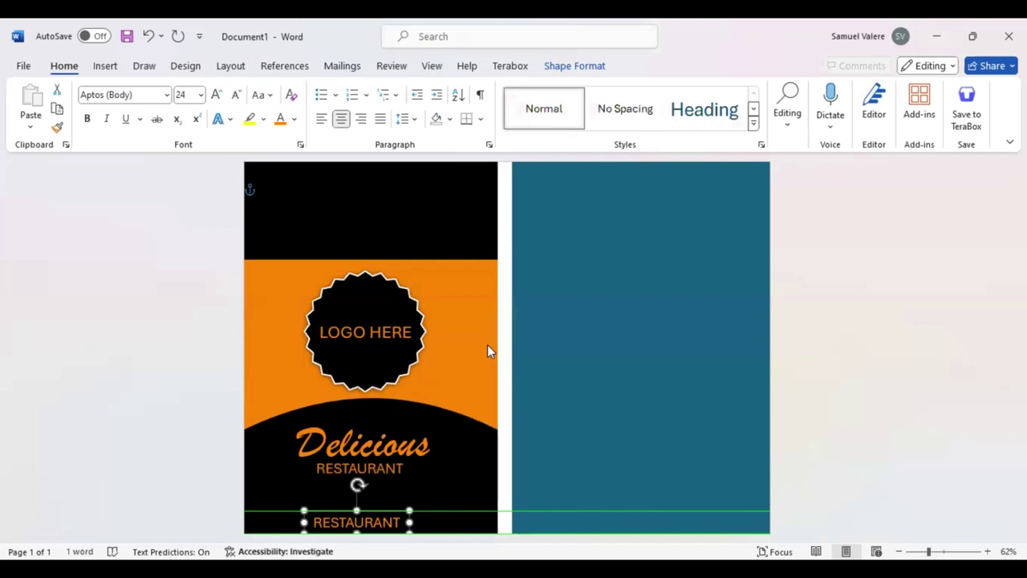
{"action": "right_click", "coordinate": [361, 517]}
{"action": "type", "text": "12"}
{"action": "key", "text": "Return"}
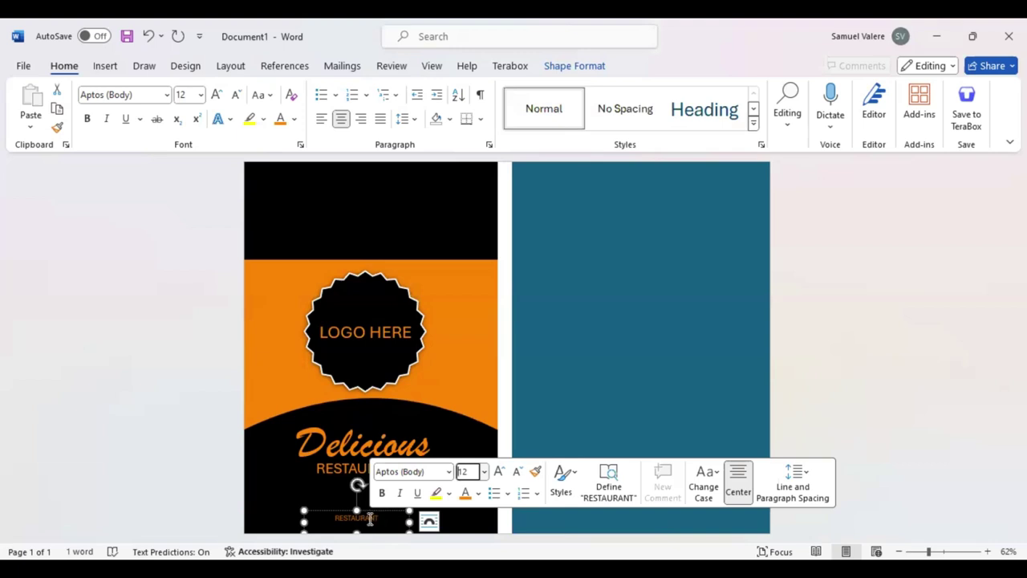
{"action": "type", "text": "=Lor"}
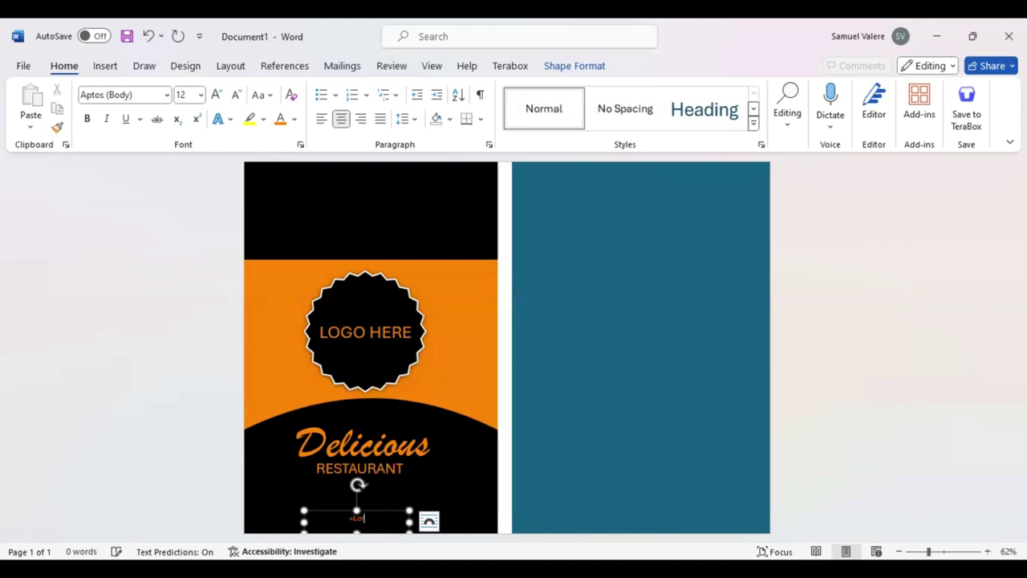
{"action": "type", "text": "e"}
{"action": "type", "text": "m()"}
{"action": "key", "text": "Return"}
Widen and position the Lorem ipsum box across the bottom of the cover
{"action": "left_click_drag", "start_coordinate": [301, 510], "coordinate": [266, 511]}
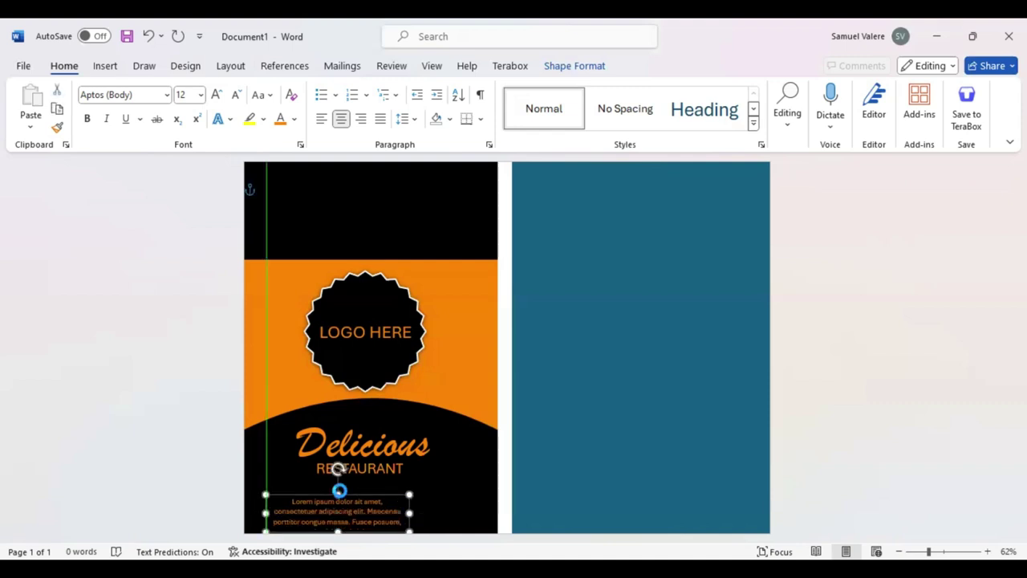
{"action": "left_click_drag", "start_coordinate": [337, 491], "coordinate": [338, 471]}
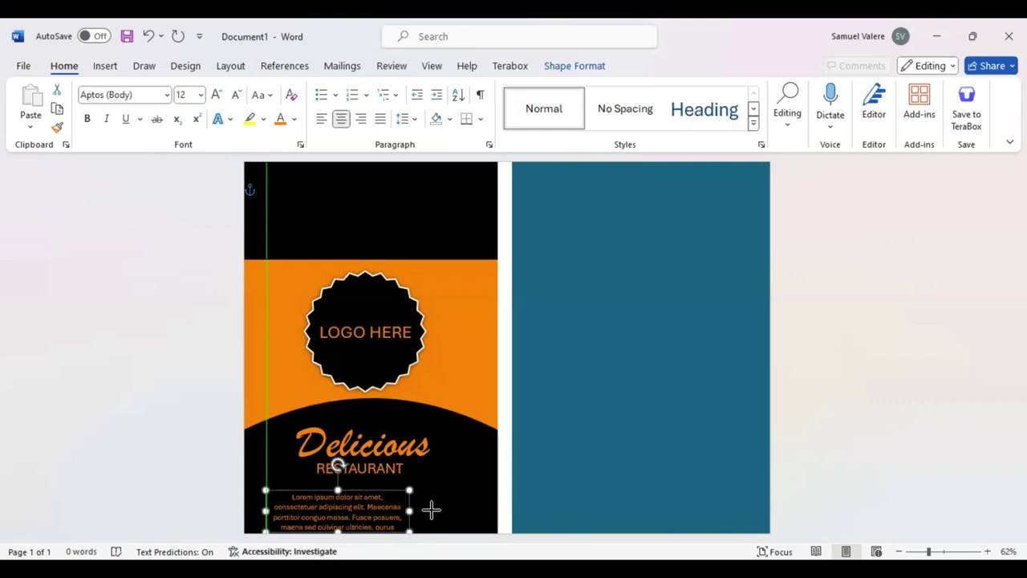
{"action": "left_click_drag", "start_coordinate": [432, 510], "coordinate": [431, 509]}
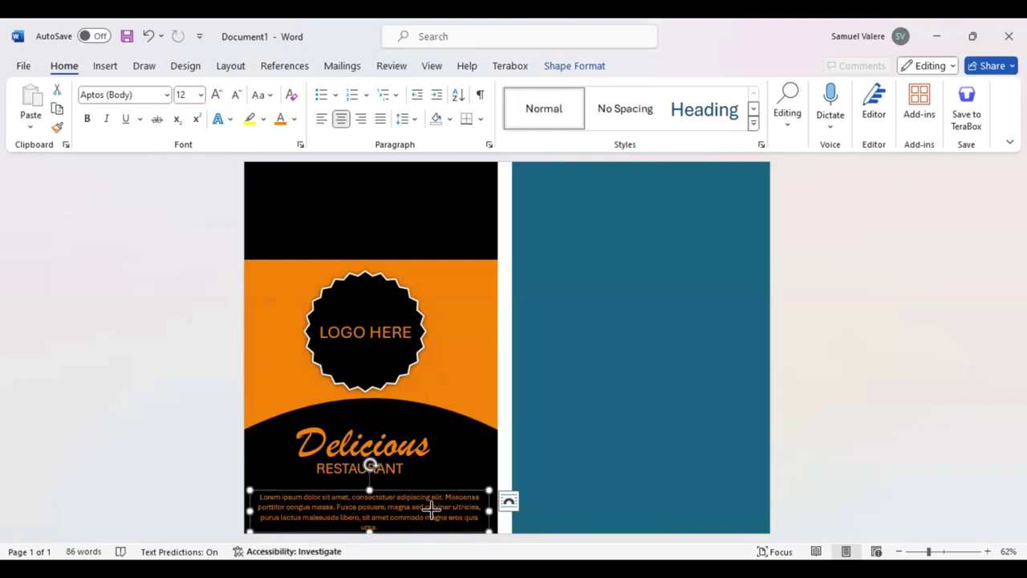
{"action": "left_click_drag", "start_coordinate": [432, 508], "coordinate": [432, 504]}
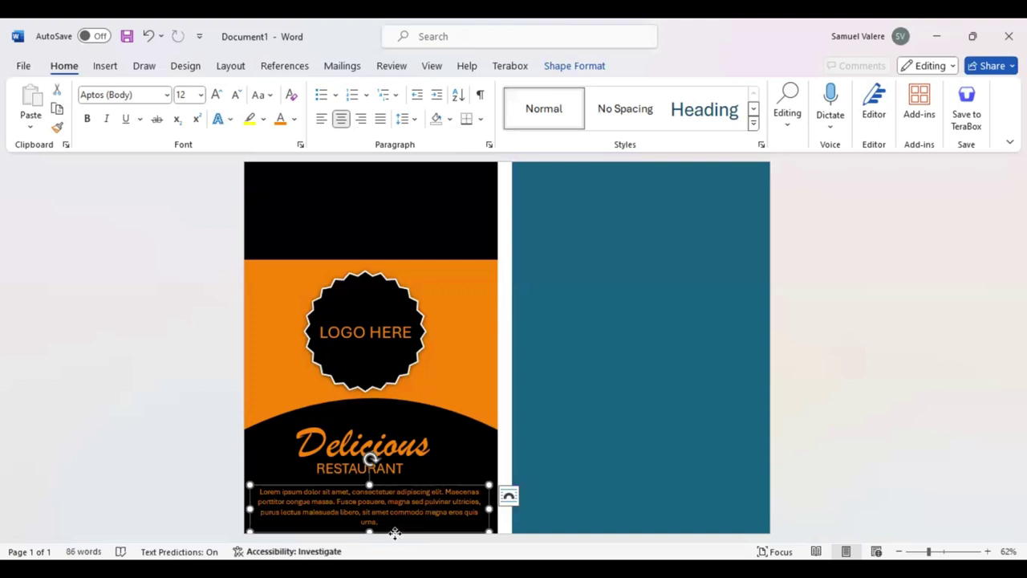
{"action": "left_click_drag", "start_coordinate": [395, 533], "coordinate": [398, 532]}
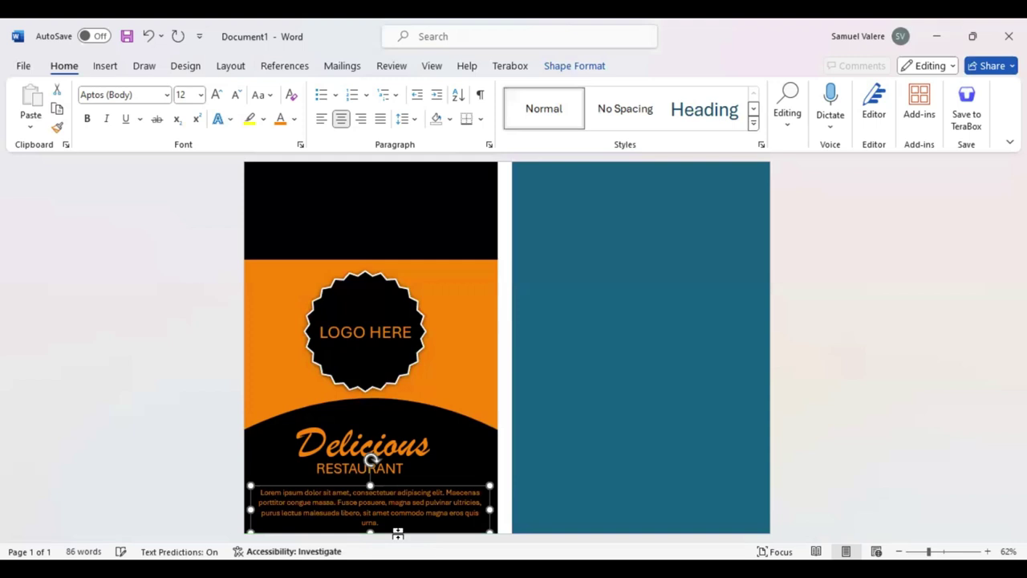
{"action": "double_click", "coordinate": [398, 533]}
Copy the Delicious box into the top black band, retype it as Menu, and centre it
{"action": "left_click", "coordinate": [398, 533]}
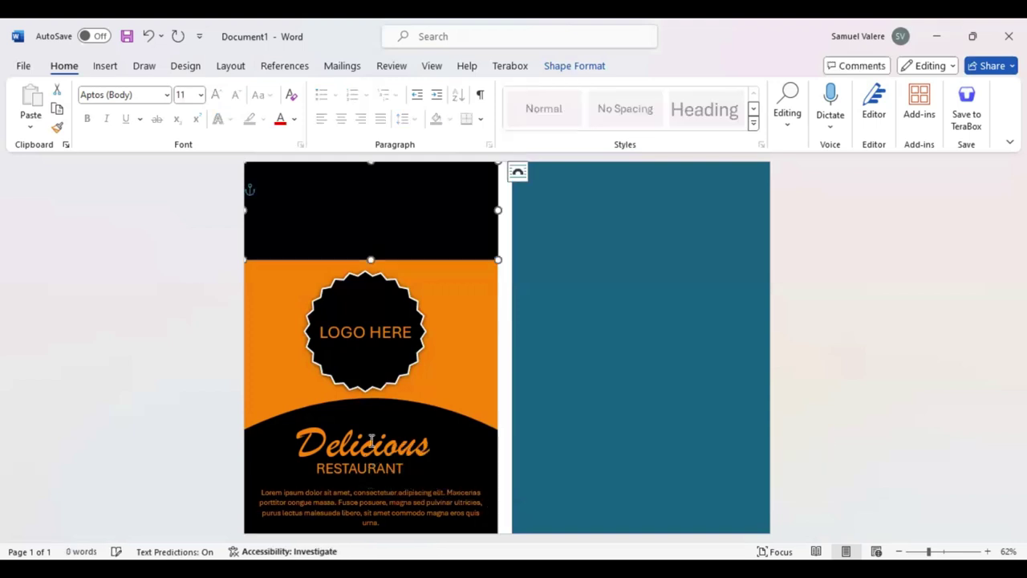
{"action": "left_click", "coordinate": [374, 447]}
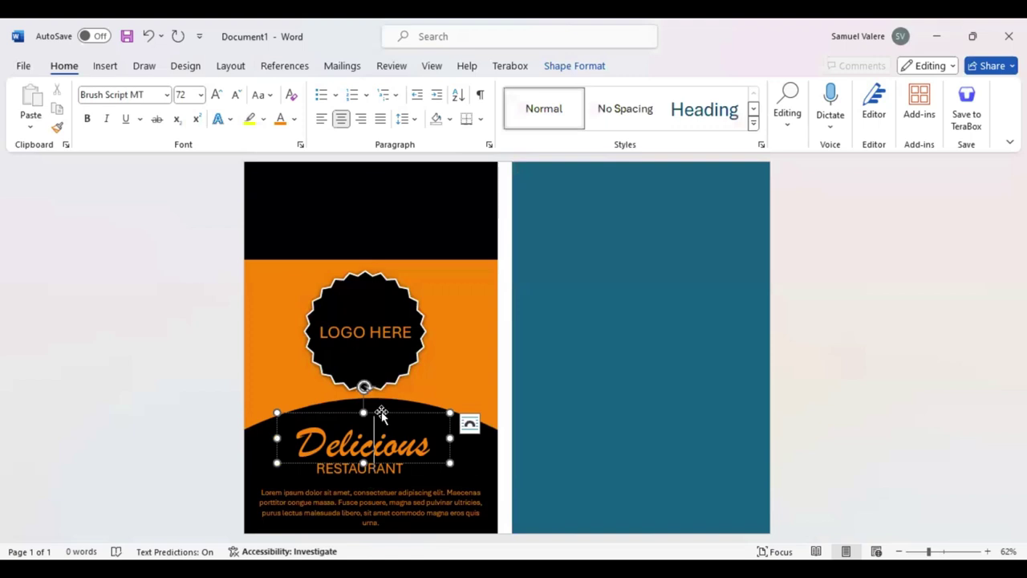
{"action": "left_click", "coordinate": [381, 413]}
{"action": "mouse_move", "coordinate": [402, 263]}
{"action": "left_mouse_down"}
{"action": "mouse_move", "coordinate": [396, 225]}
{"action": "mouse_move", "coordinate": [374, 221]}
{"action": "left_mouse_up"}
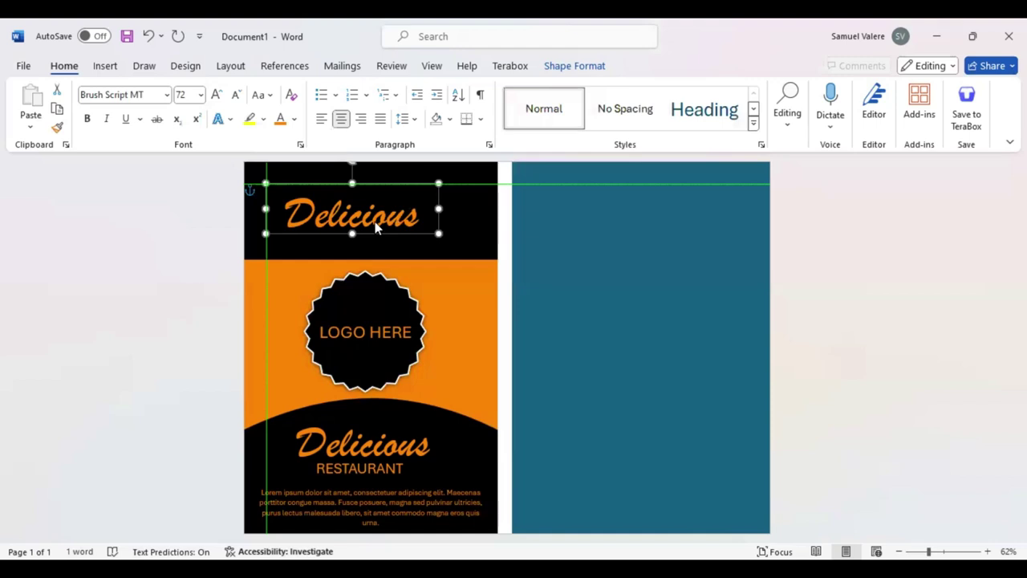
{"action": "type", "text": "M"}
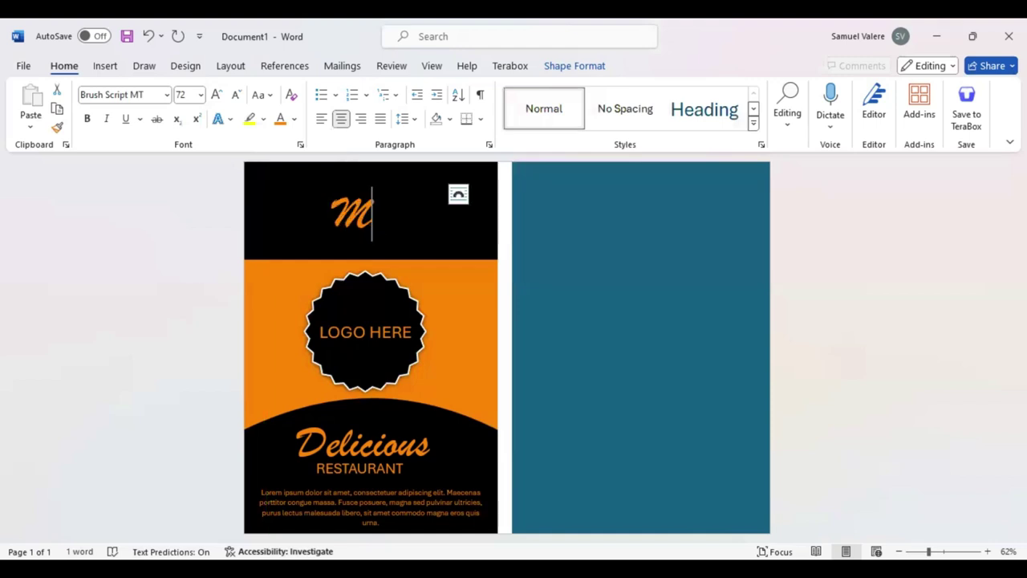
{"action": "type", "text": "enu"}
{"action": "left_click_drag", "start_coordinate": [368, 215], "coordinate": [367, 215]}
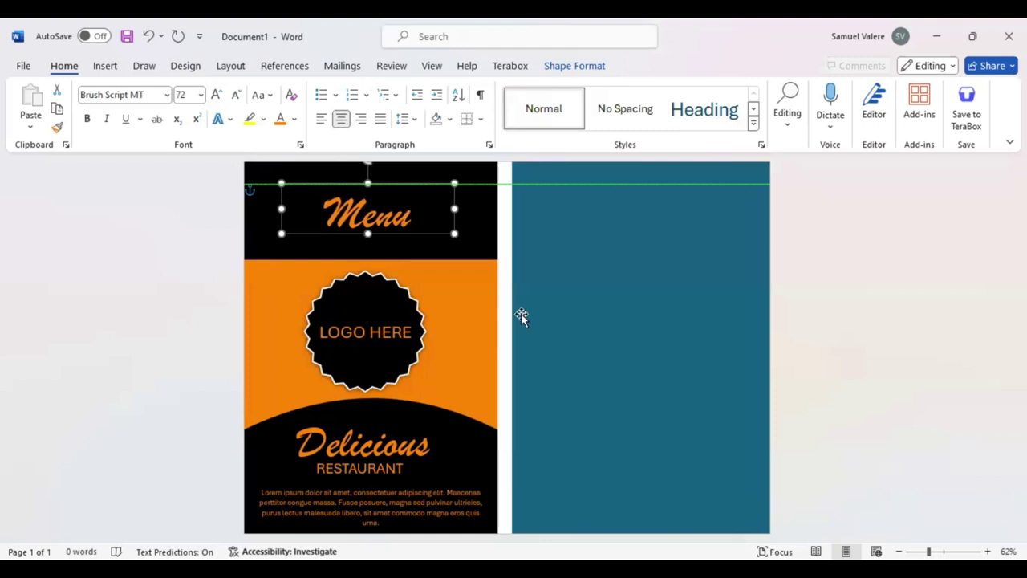
{"action": "left_click", "coordinate": [564, 317]}
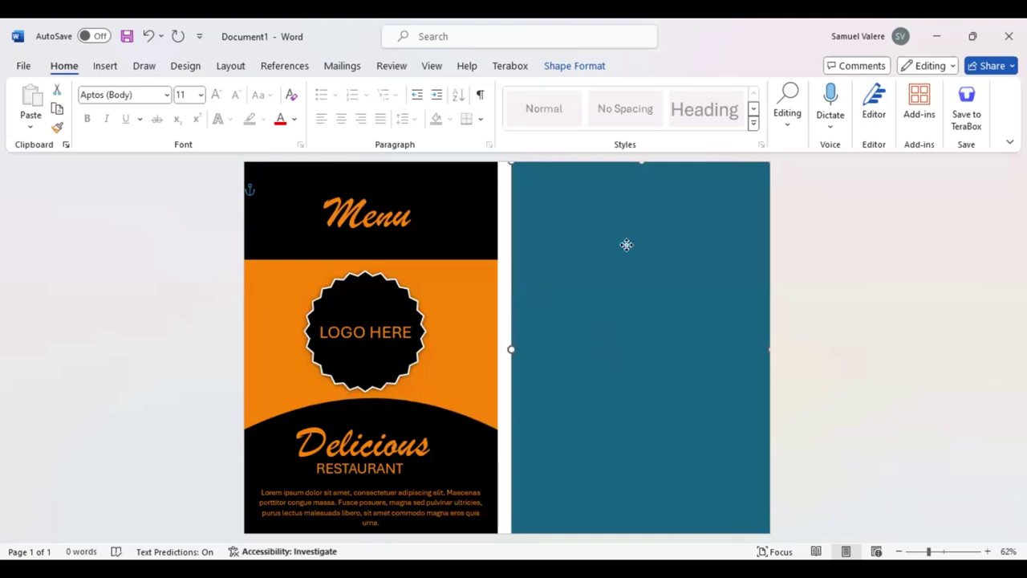
Copy the black curve onto the teal panel, flip it downward, and stretch it level across the top
{"action": "left_click_drag", "start_coordinate": [407, 411], "coordinate": [658, 274], "text": "ctrl"}
{"action": "mouse_move", "coordinate": [623, 233]}
{"action": "left_mouse_down"}
{"action": "mouse_move", "coordinate": [620, 367]}
{"action": "mouse_move", "coordinate": [618, 339]}
{"action": "left_mouse_up"}
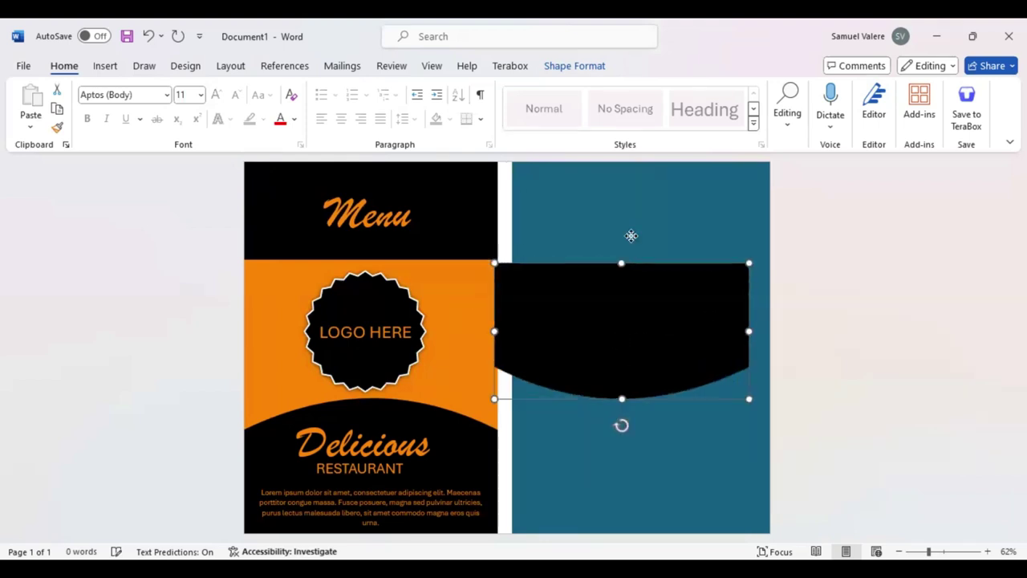
{"action": "left_click_drag", "start_coordinate": [631, 234], "coordinate": [633, 224]}
{"action": "left_click_drag", "start_coordinate": [766, 228], "coordinate": [770, 228]}
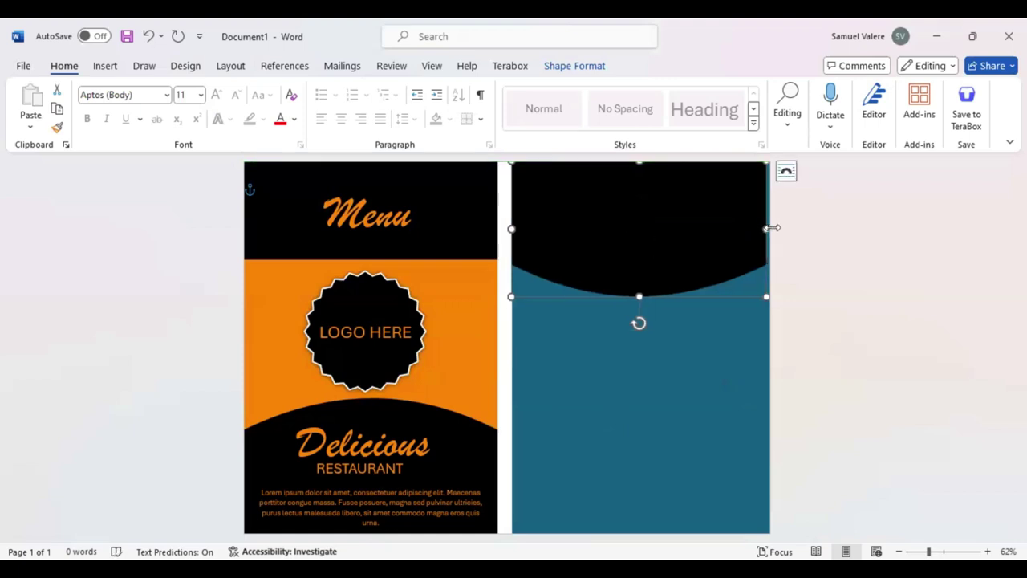
{"action": "left_click_drag", "start_coordinate": [525, 239], "coordinate": [527, 239]}
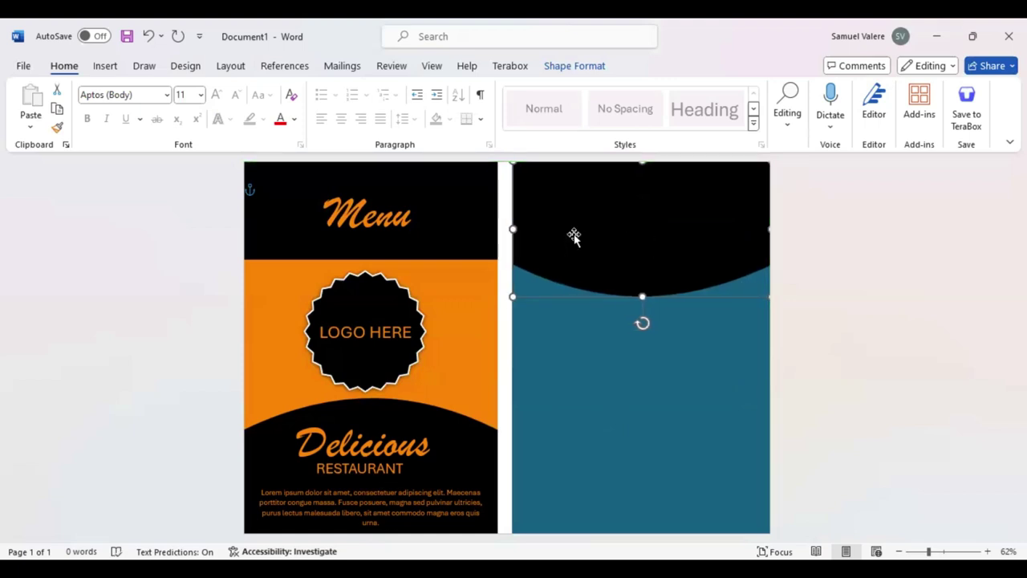
{"action": "key", "text": "ctrl+Left"}
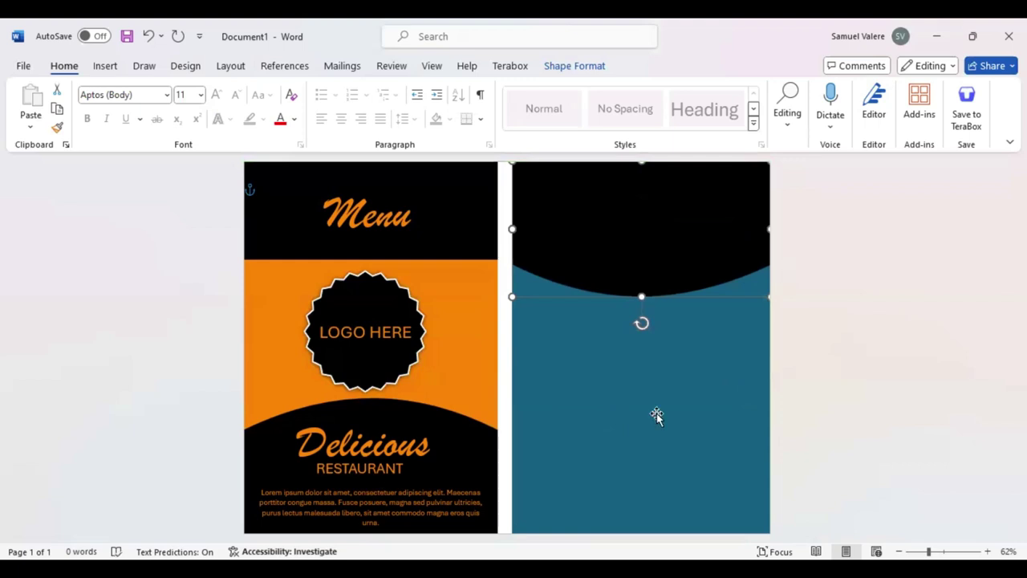
{"action": "left_click_drag", "start_coordinate": [653, 259], "coordinate": [654, 255]}
{"action": "left_click", "coordinate": [812, 357]}
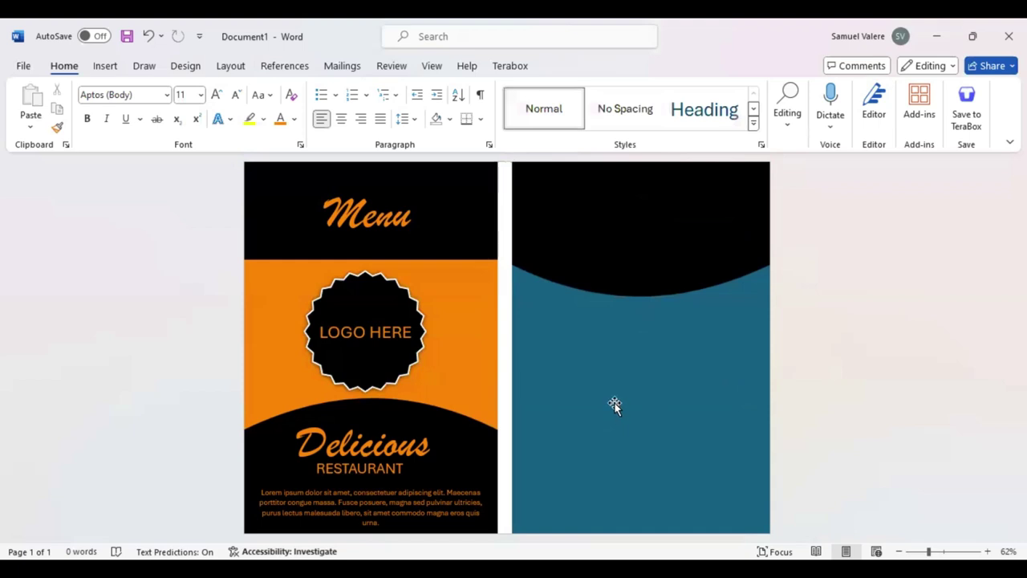
Copy the orange Delicious title onto the top of the teal panel
{"action": "left_click", "coordinate": [384, 414]}
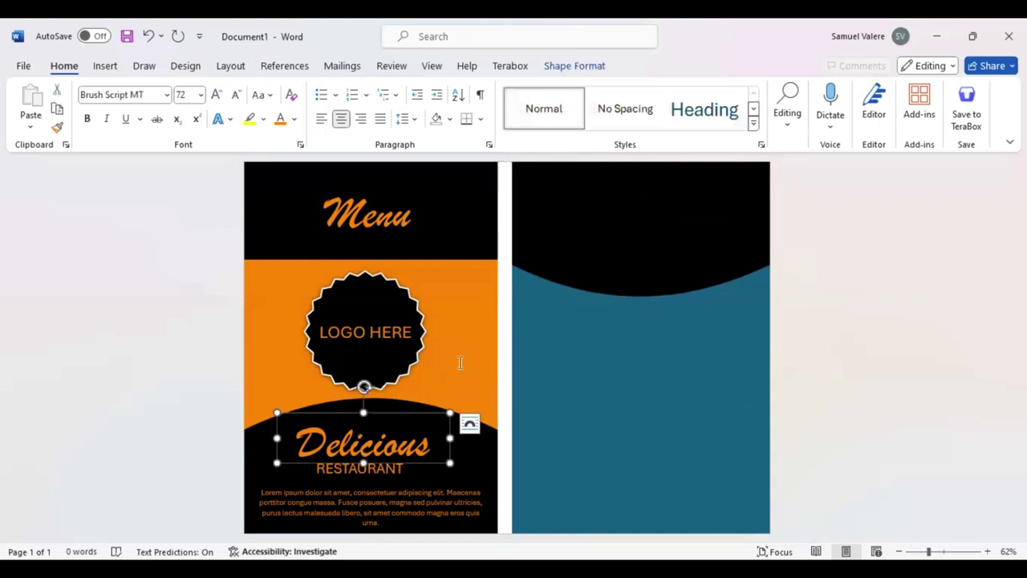
{"action": "key", "text": "ctrl+c"}
{"action": "key", "text": "ctrl+v"}
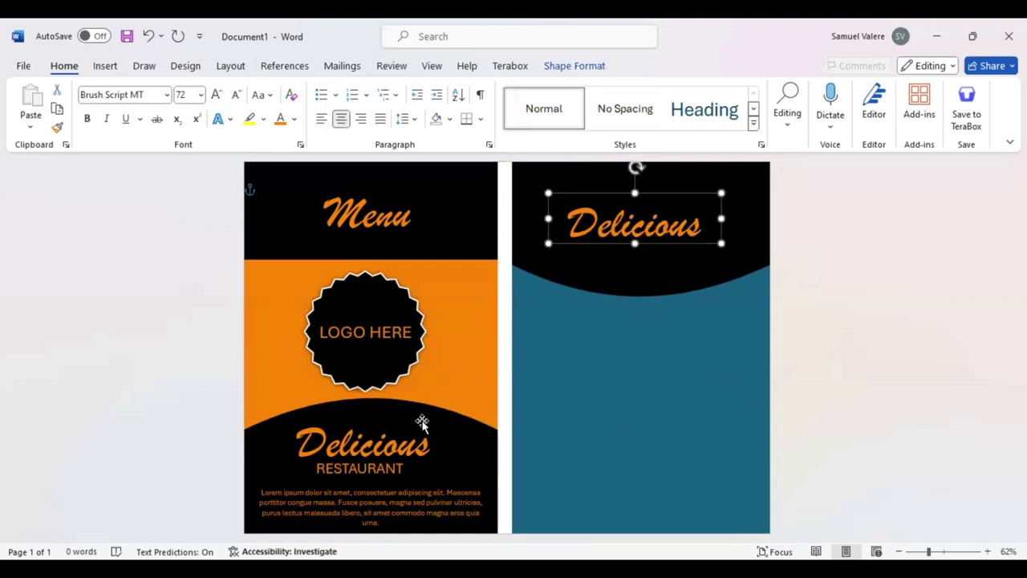
{"action": "left_click_drag", "start_coordinate": [681, 191], "coordinate": [692, 191]}
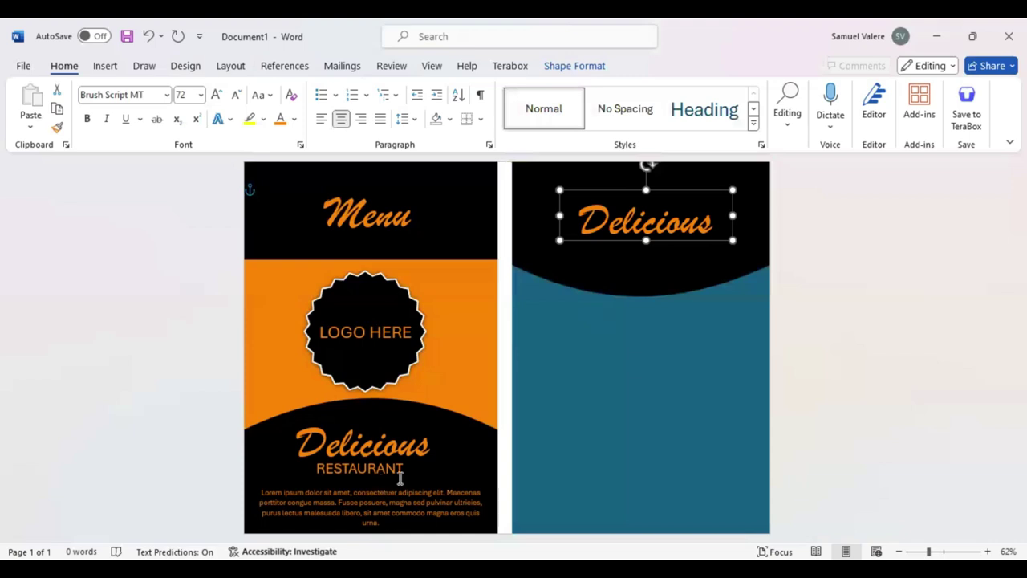
Paste RESTAURANT beneath Delicious, align the two titles, and paste a copy of the scalloped badge
{"action": "key", "text": "ctrl+v"}
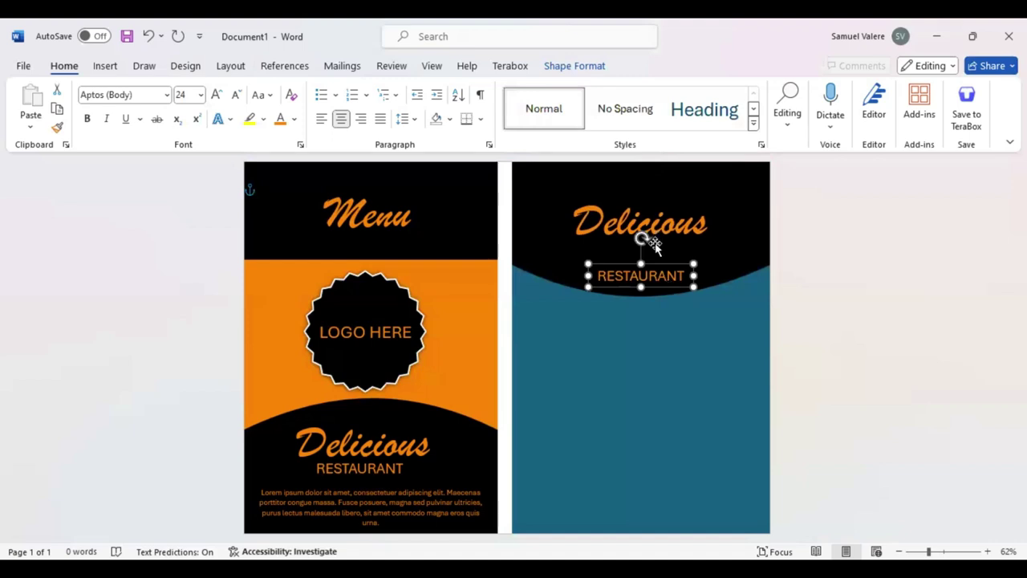
{"action": "left_click_drag", "start_coordinate": [656, 240], "coordinate": [657, 262]}
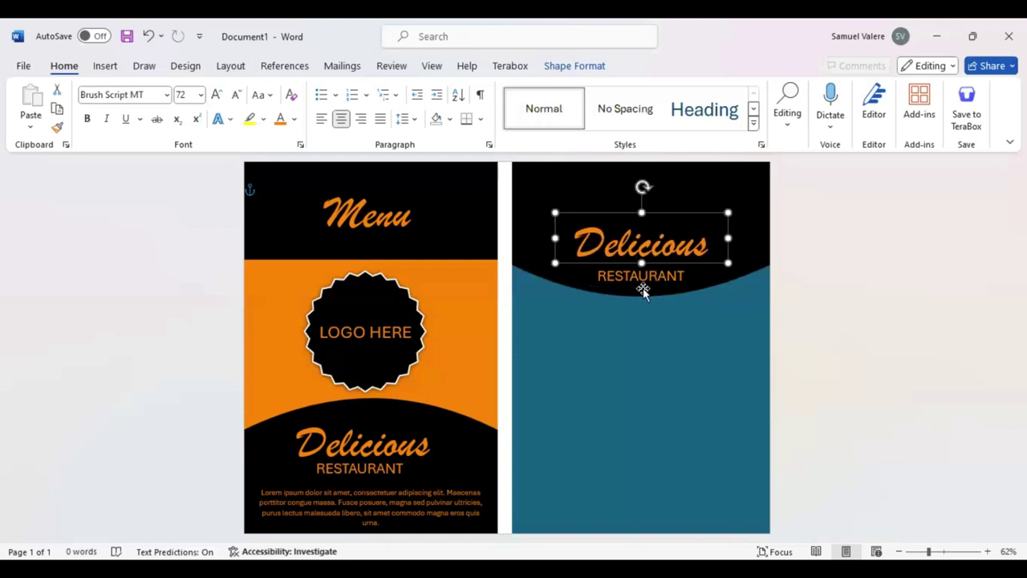
{"action": "left_click_drag", "start_coordinate": [645, 288], "coordinate": [645, 282]}
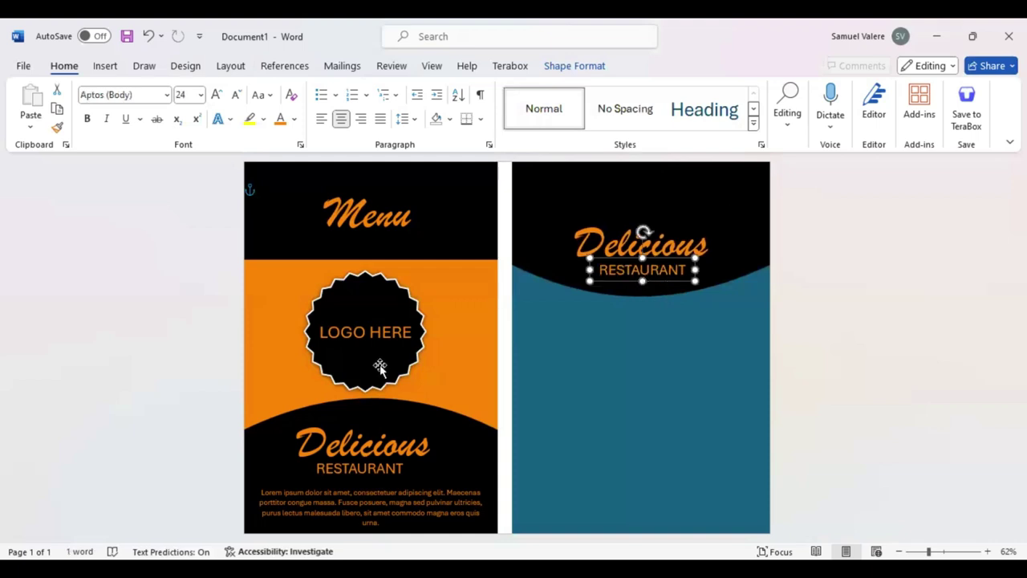
{"action": "key", "text": "ctrl+v"}
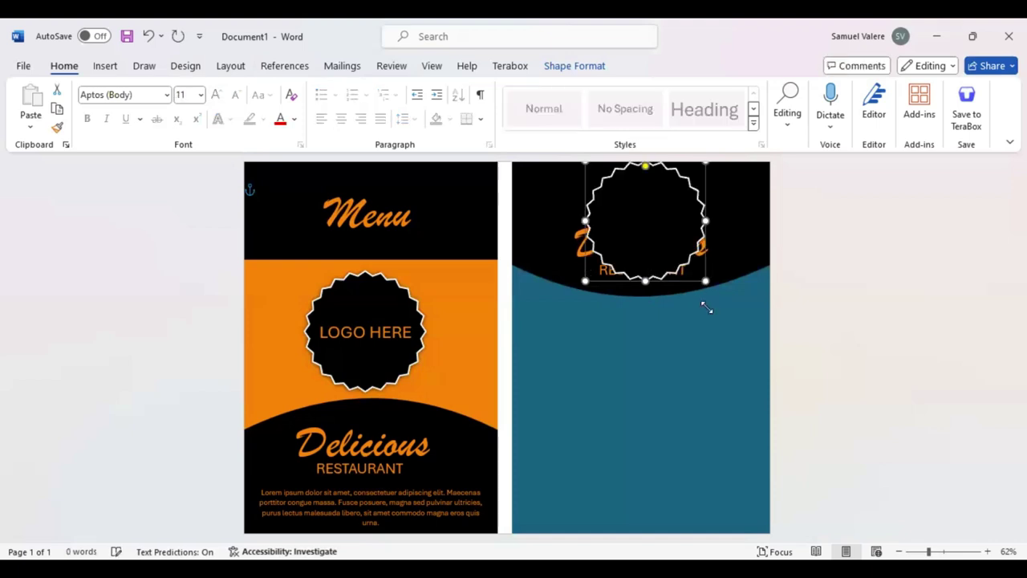
Shrink the pasted badge to about half size and nudge Delicious and RESTAURANT down slightly
{"action": "mouse_move", "coordinate": [705, 281]}
{"action": "left_mouse_down"}
{"action": "mouse_move", "coordinate": [651, 254]}
{"action": "mouse_move", "coordinate": [639, 234]}
{"action": "mouse_move", "coordinate": [642, 205]}
{"action": "left_mouse_up"}
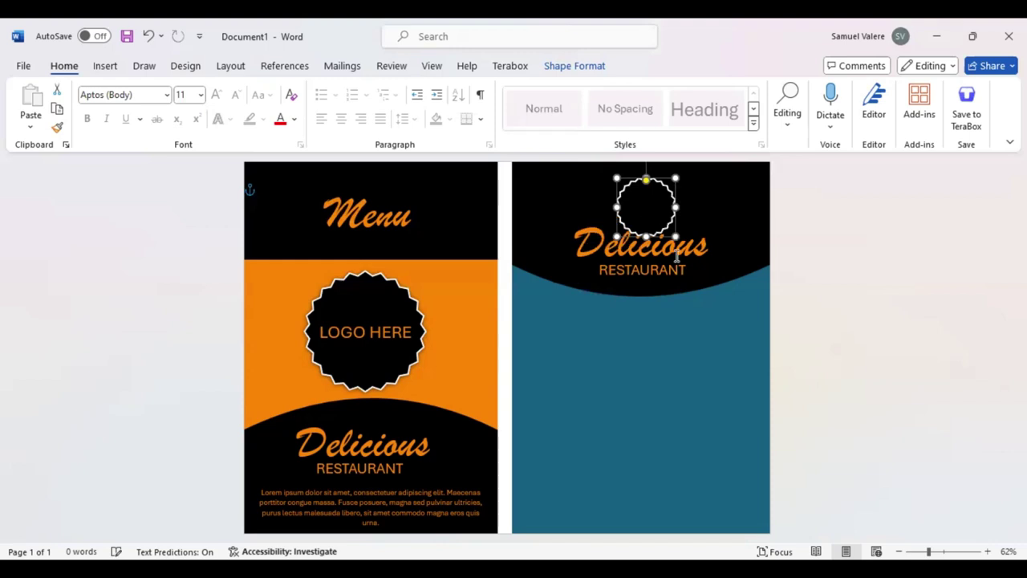
{"action": "left_click_drag", "start_coordinate": [676, 237], "coordinate": [662, 222]}
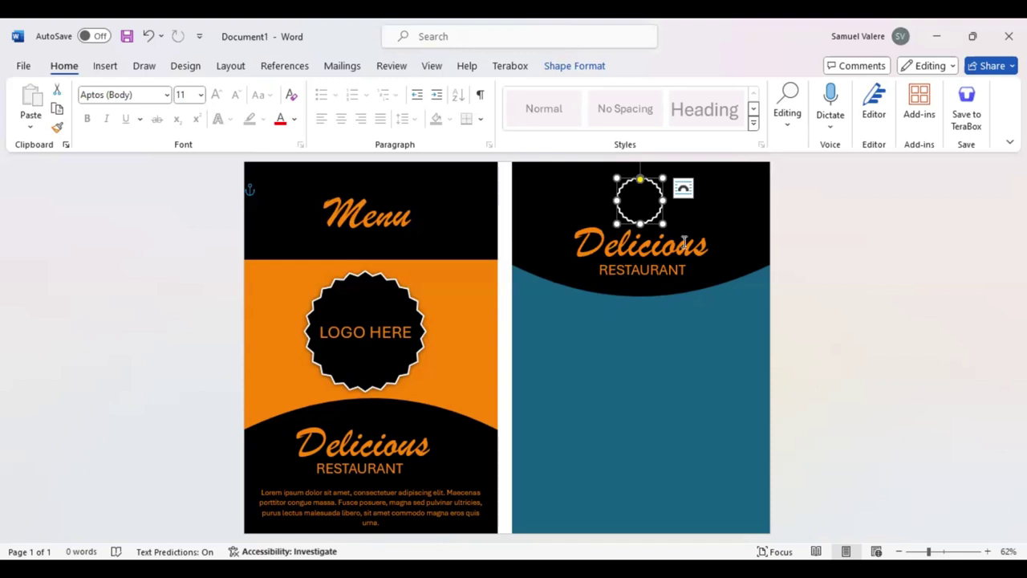
{"action": "left_click", "coordinate": [672, 244], "text": "shift"}
{"action": "left_click", "coordinate": [672, 243], "text": "shift"}
{"action": "key", "text": "Down"}
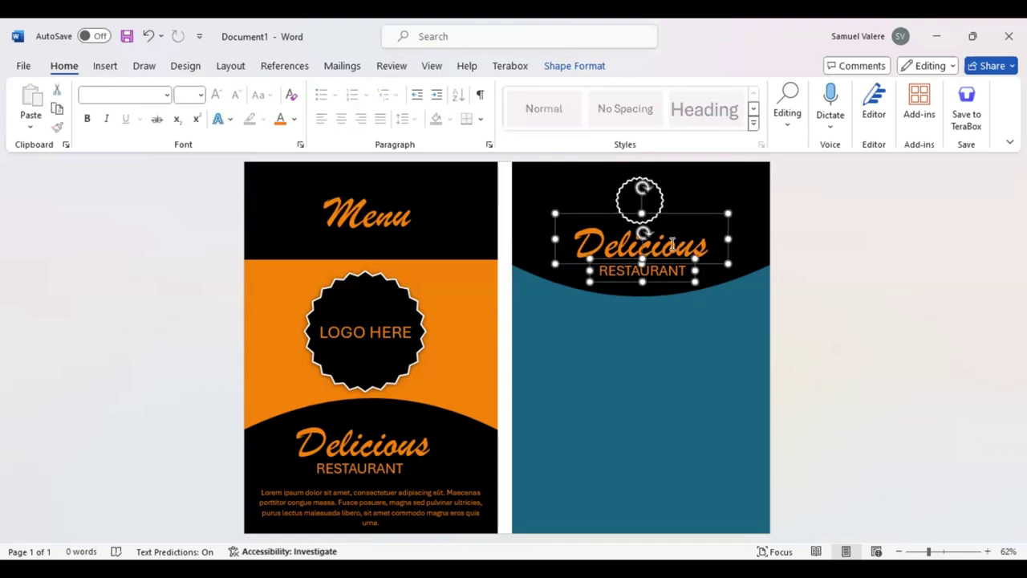
{"action": "key", "text": "Down"}
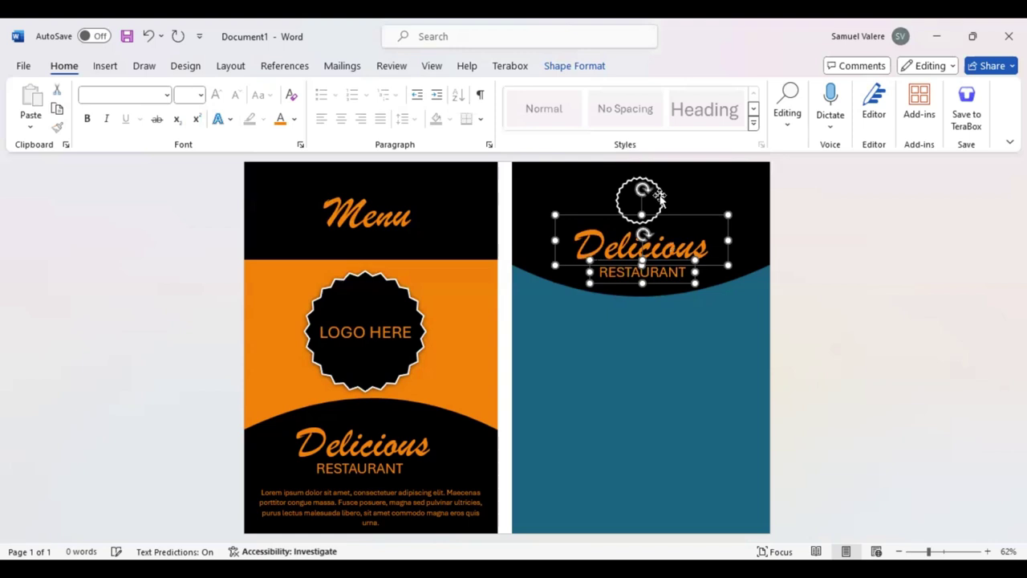
{"action": "key", "text": "Down"}
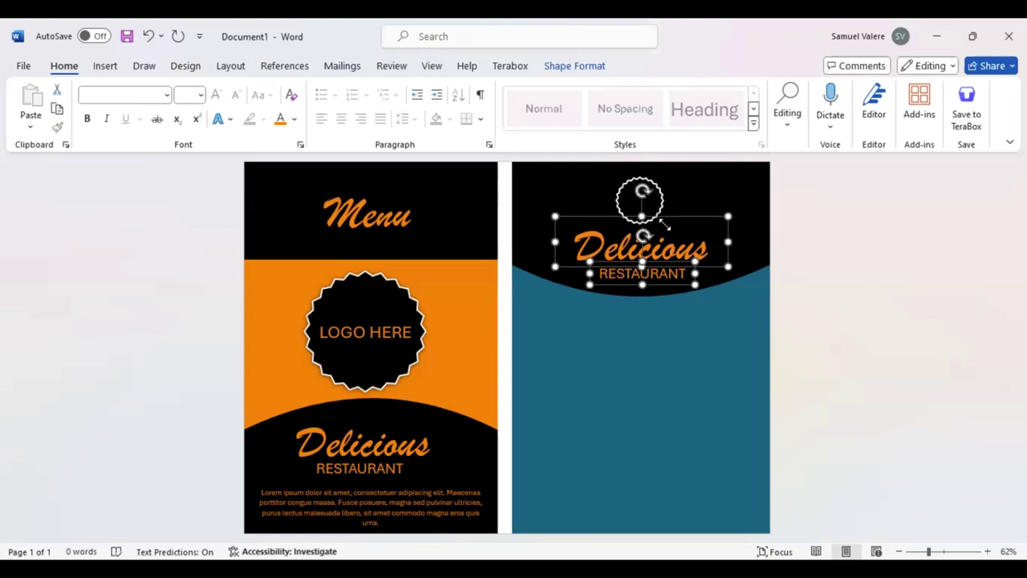
{"action": "left_click", "coordinate": [666, 227]}
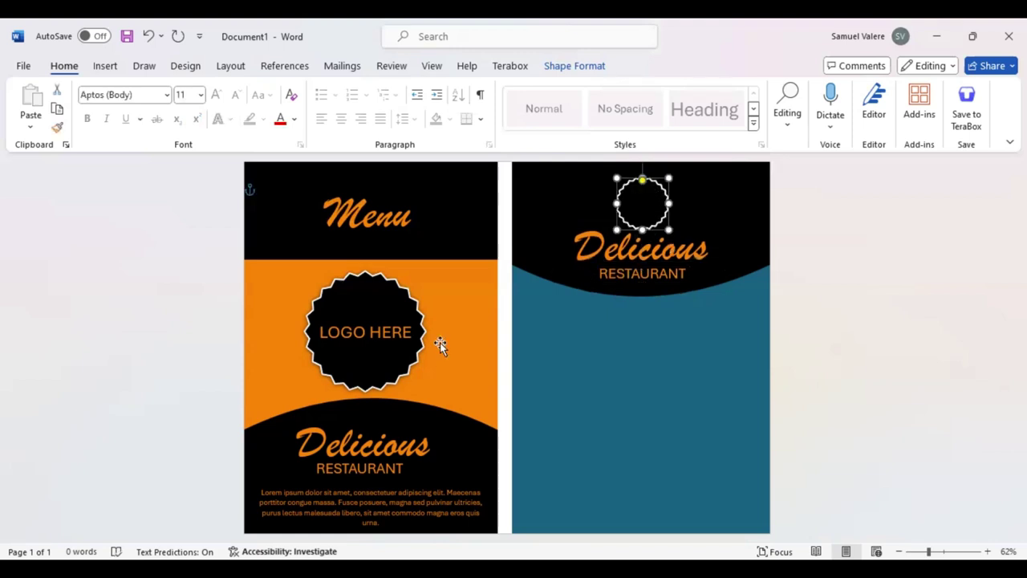
{"action": "left_click", "coordinate": [386, 343]}
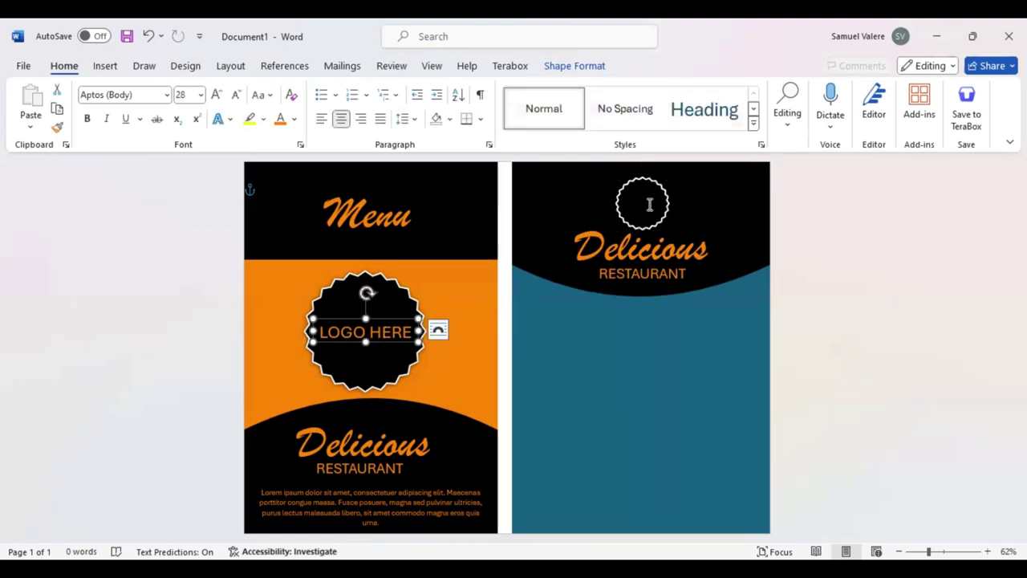
Paste a LOGO HERE copy at 12 pt, narrow its box, and centre it inside the small badge
{"action": "key", "text": "ctrl+v"}
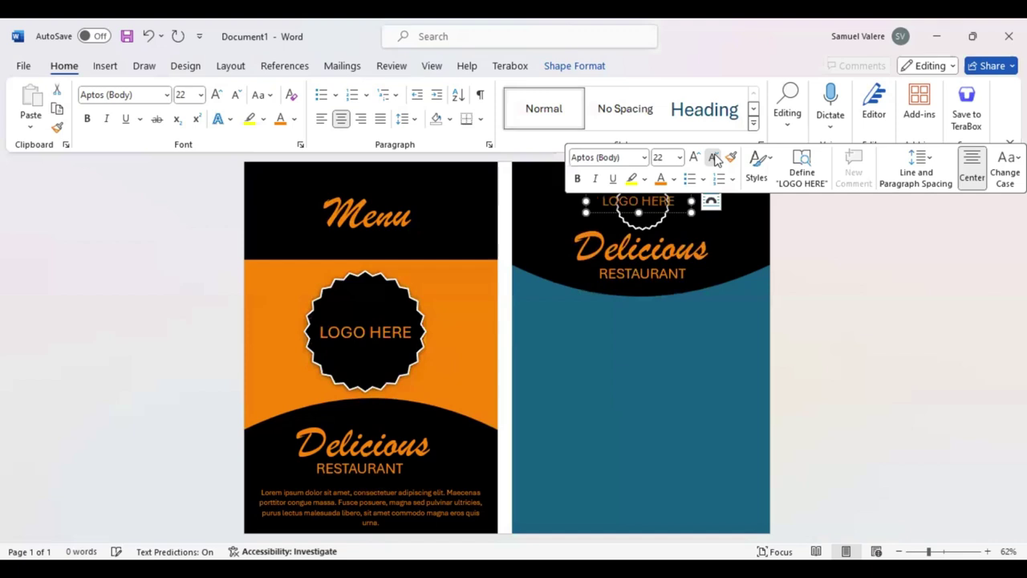
{"action": "left_click", "coordinate": [715, 160]}
{"action": "left_click", "coordinate": [715, 160]}
{"action": "left_click", "coordinate": [715, 159]}
{"action": "left_click", "coordinate": [715, 160]}
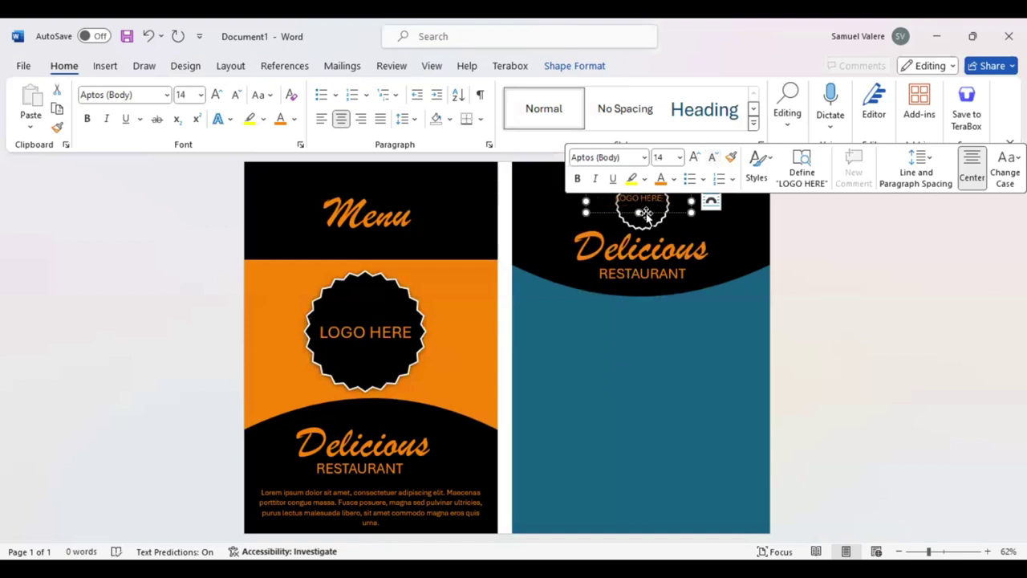
{"action": "left_click", "coordinate": [607, 210], "text": "shift"}
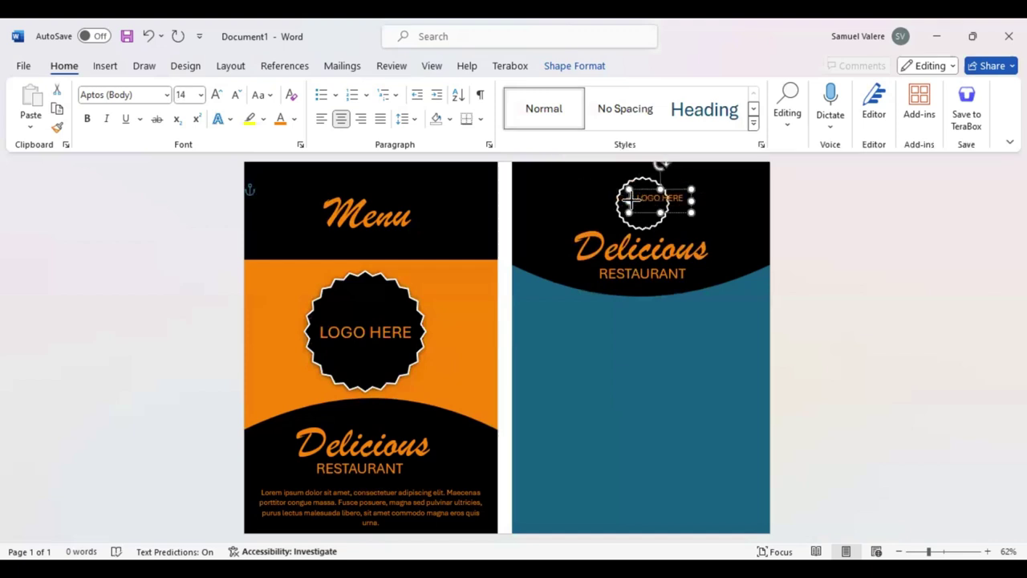
{"action": "mouse_move", "coordinate": [586, 200]}
{"action": "left_mouse_down"}
{"action": "mouse_move", "coordinate": [657, 203]}
{"action": "mouse_move", "coordinate": [638, 215]}
{"action": "left_mouse_up"}
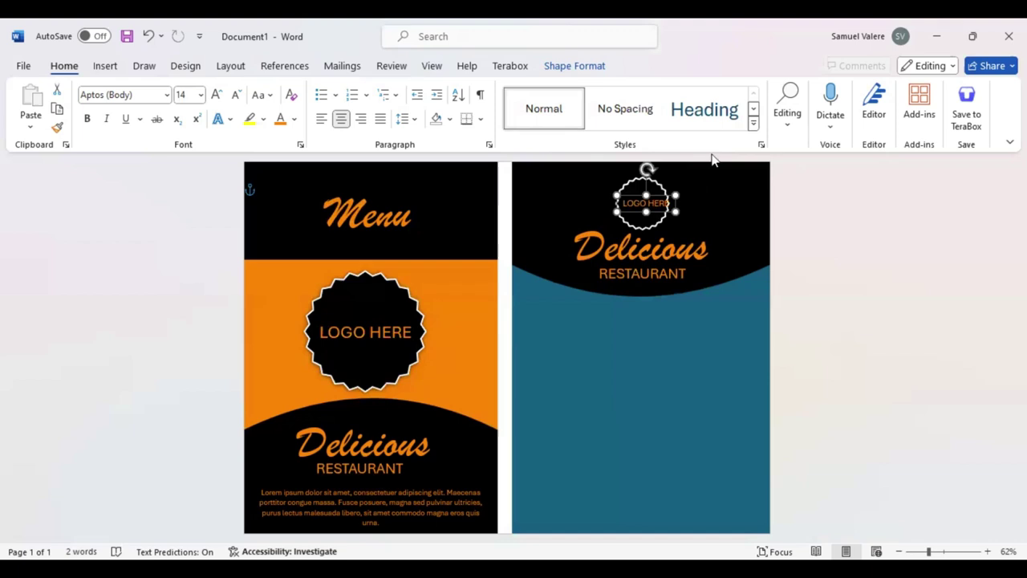
{"action": "triple_click", "coordinate": [647, 203]}
{"action": "left_click", "coordinate": [617, 210]}
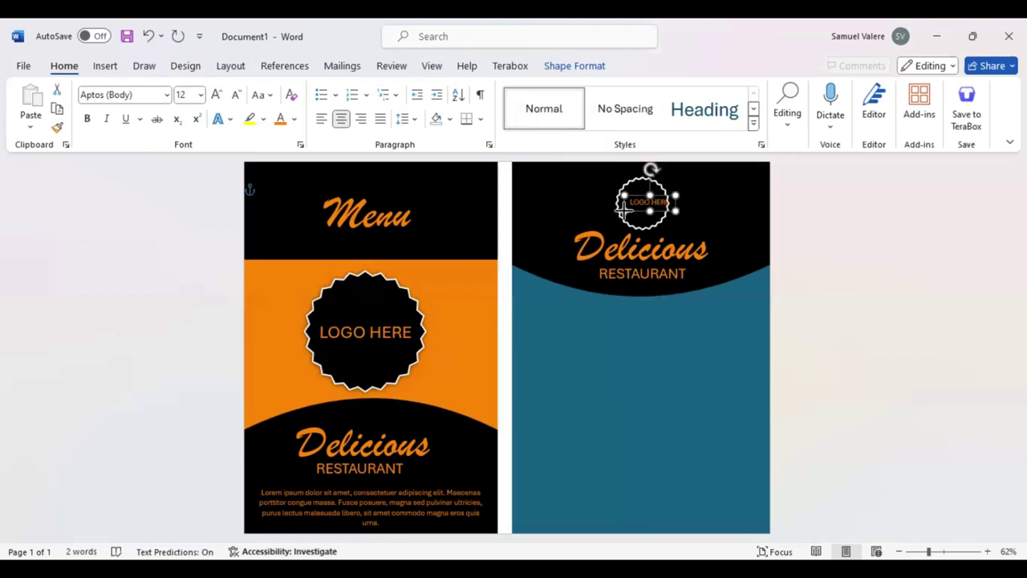
{"action": "left_click_drag", "start_coordinate": [624, 210], "coordinate": [617, 210]}
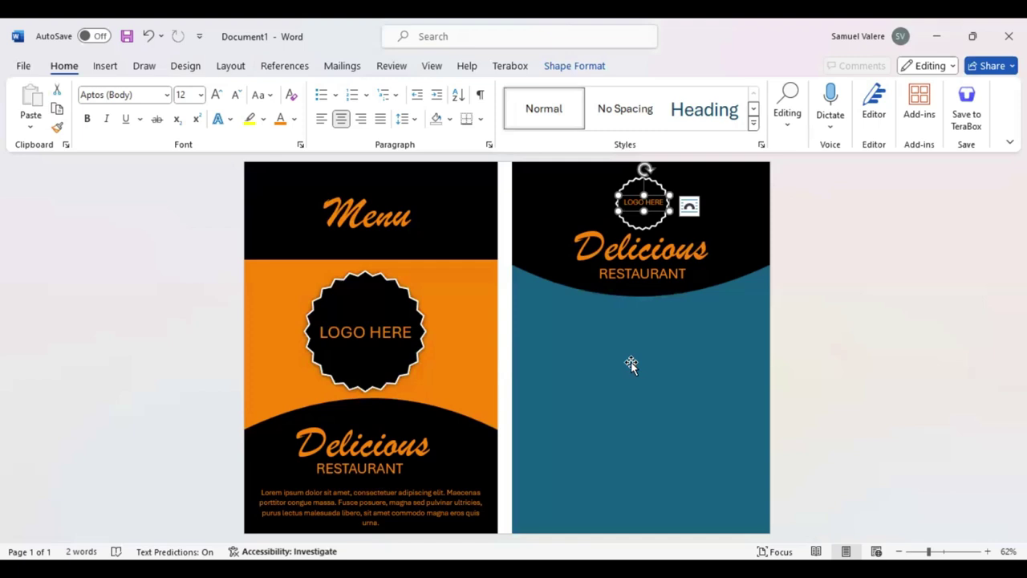
{"action": "left_click", "coordinate": [521, 343]}
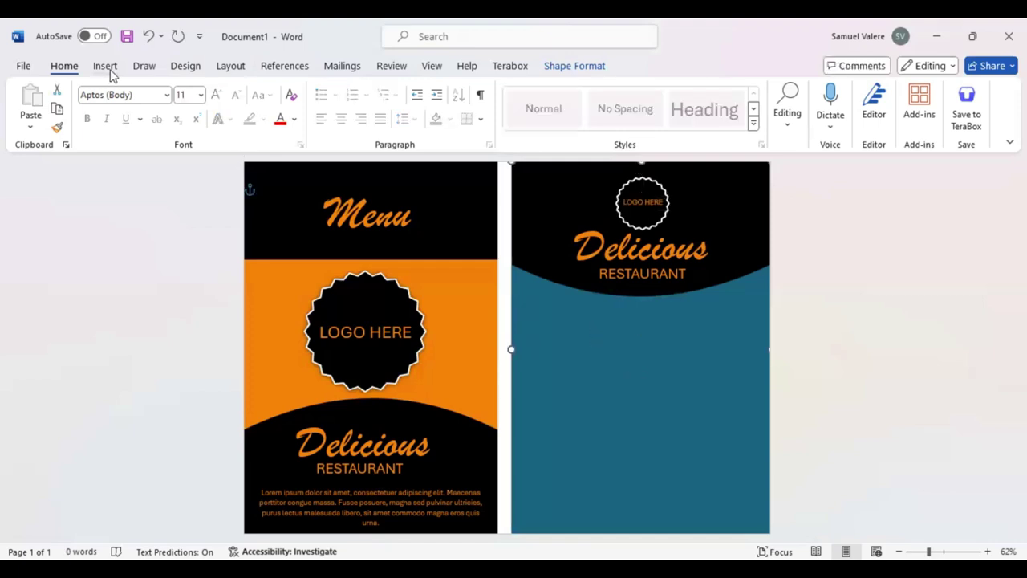
Draw a ribbon banner across the teal panel and reshape its centre band and folds
{"action": "scroll", "coordinate": [235, 94], "scroll_direction": "down", "scroll_amount": 1}
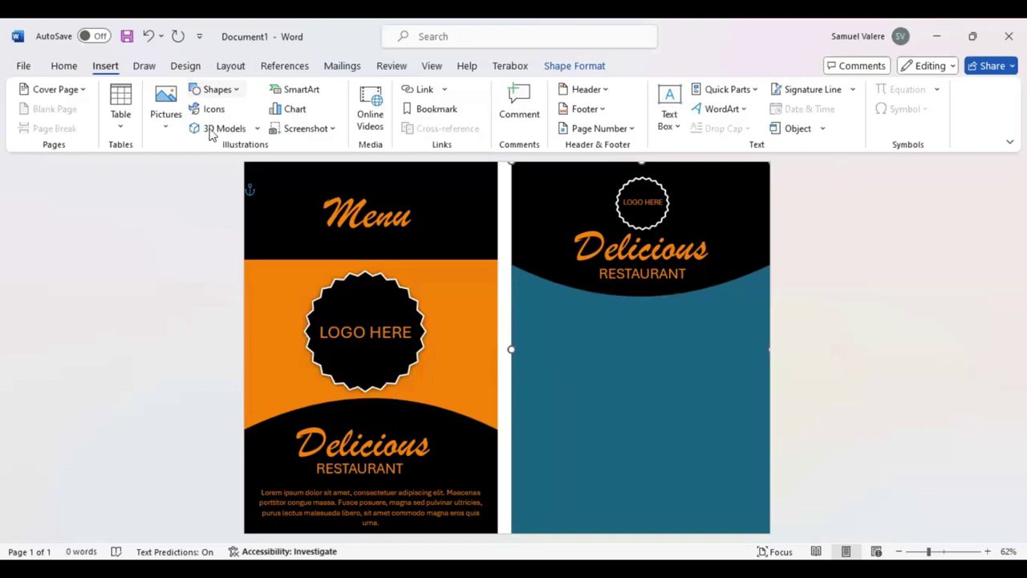
{"action": "left_click_drag", "start_coordinate": [788, 324], "coordinate": [515, 324]}
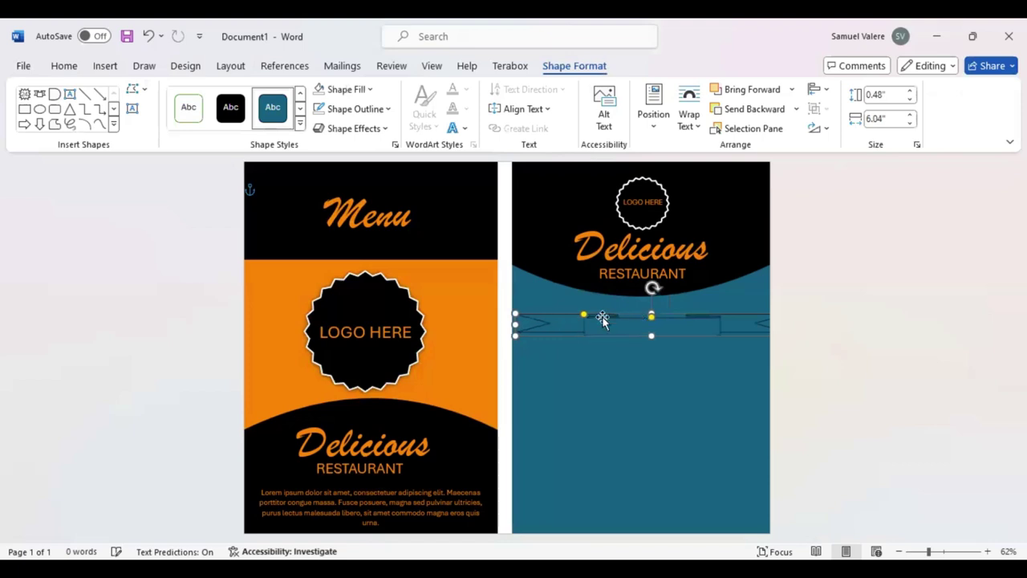
{"action": "left_click_drag", "start_coordinate": [584, 316], "coordinate": [562, 316]}
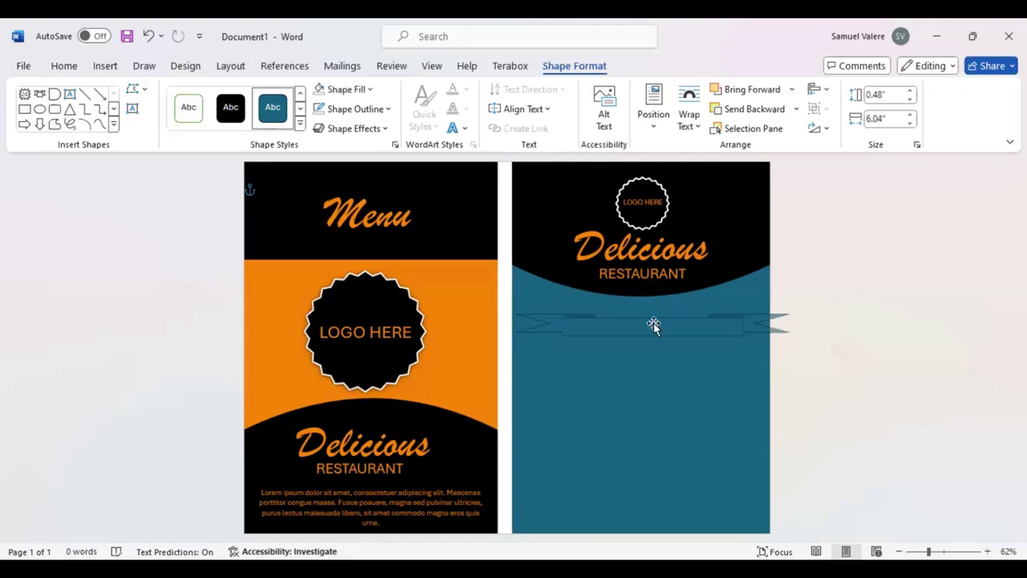
{"action": "left_click_drag", "start_coordinate": [651, 319], "coordinate": [652, 318]}
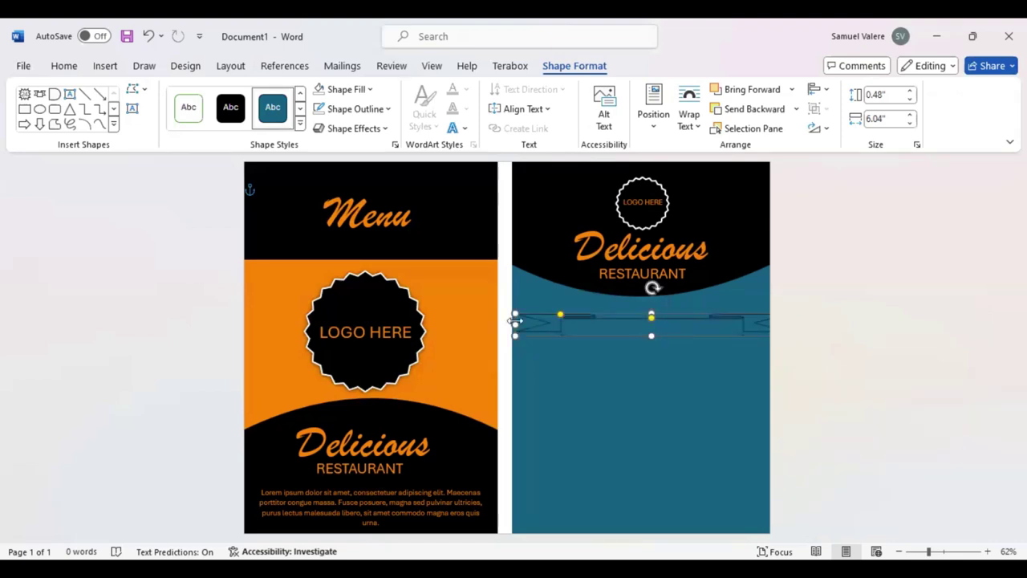
Narrow the banner to about 5.12" wide and shift it to sit under the curved header
{"action": "left_click_drag", "start_coordinate": [514, 320], "coordinate": [536, 321]}
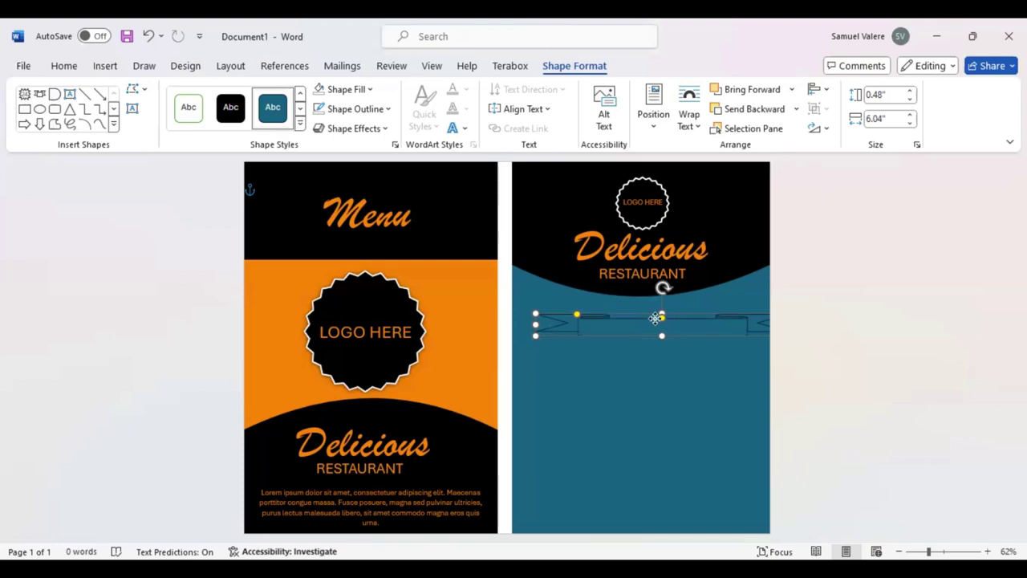
{"action": "key", "text": "ctrl+z"}
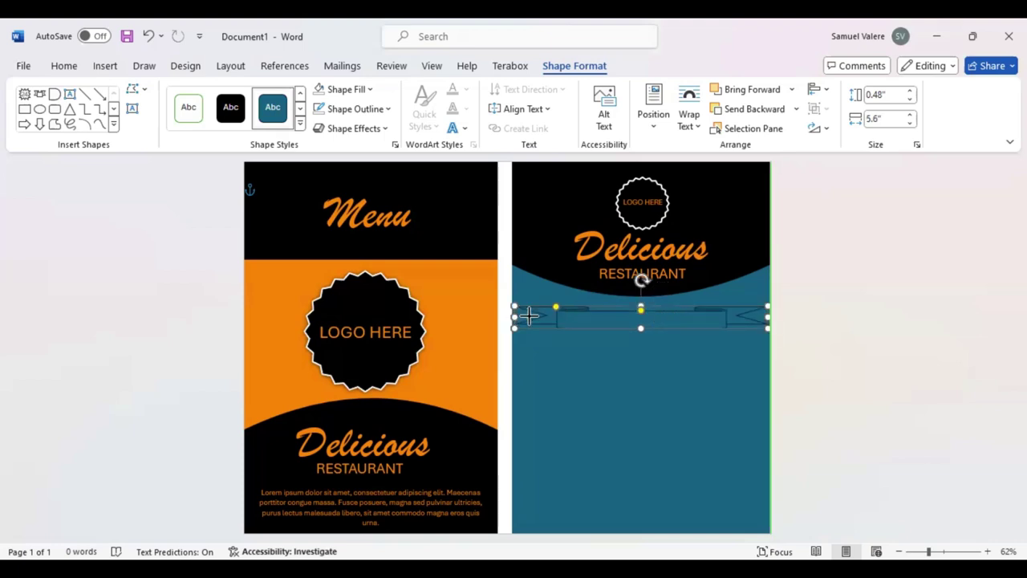
{"action": "key", "text": "ctrl+z"}
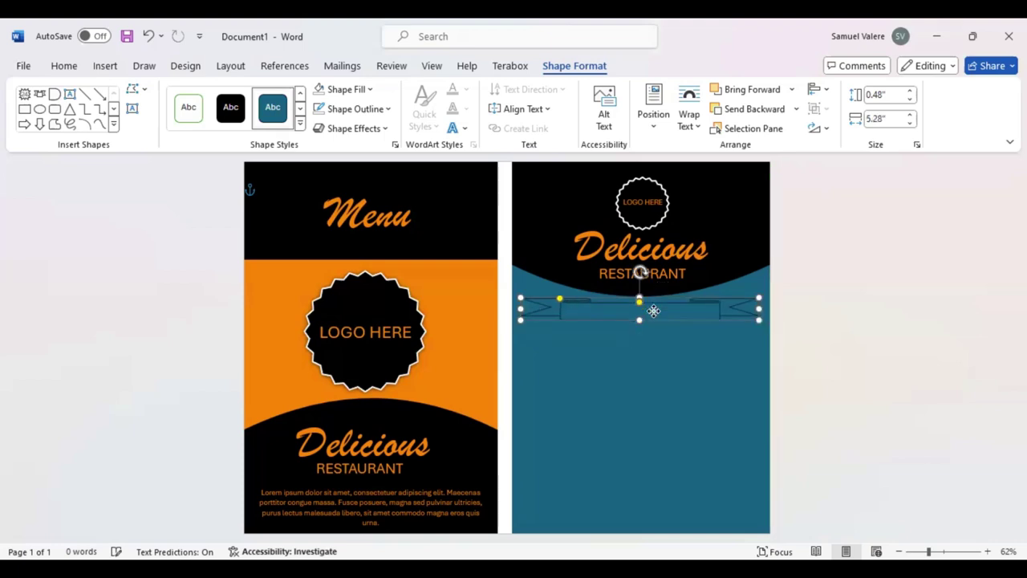
{"action": "left_click_drag", "start_coordinate": [521, 309], "coordinate": [528, 309]}
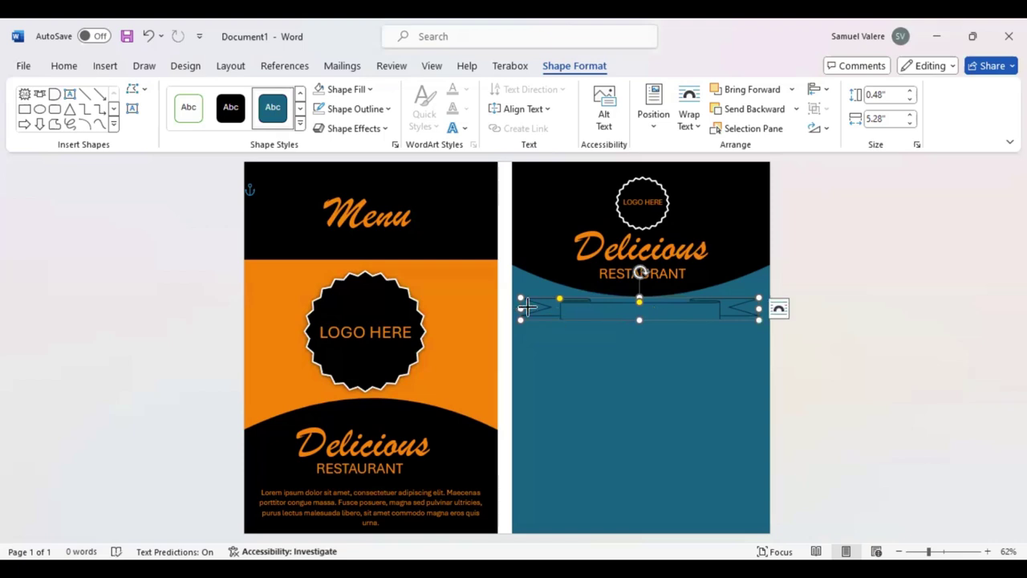
{"action": "left_click_drag", "start_coordinate": [634, 313], "coordinate": [638, 324]}
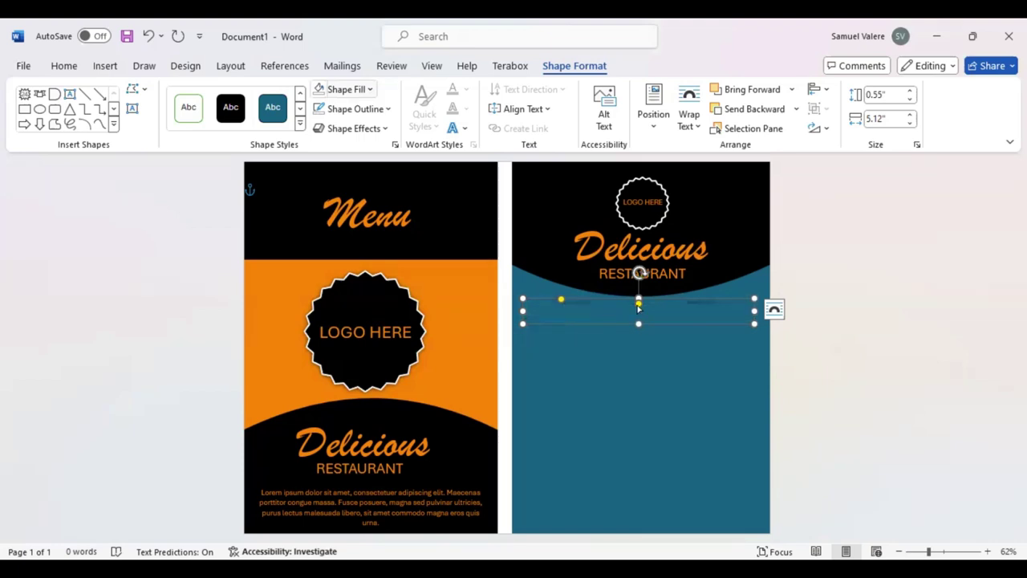
Fill the ribbon banner solid orange and make it slightly taller, about 0.6" high
{"action": "key", "text": "Return"}
{"action": "key", "text": "Escape"}
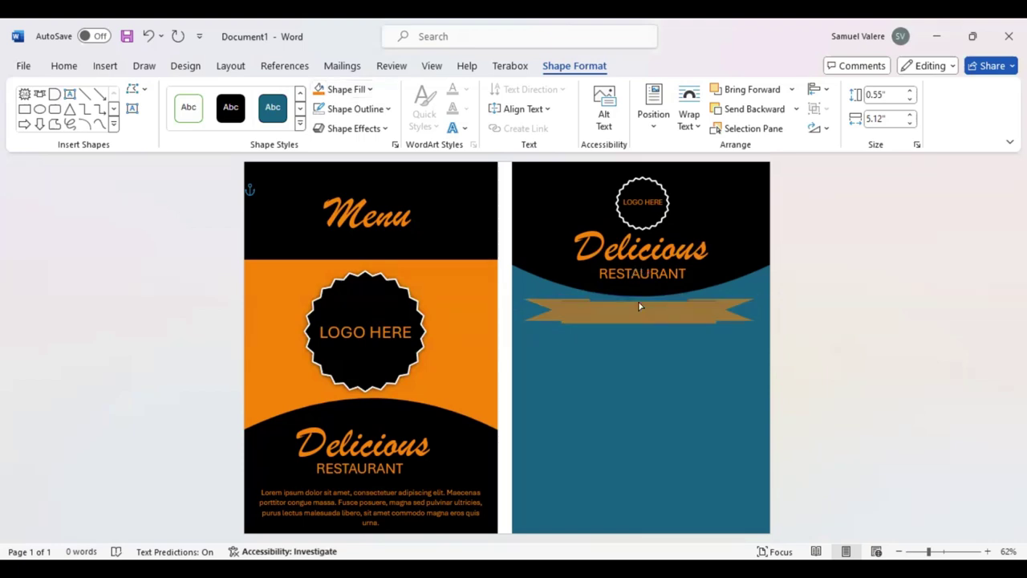
{"action": "left_click", "coordinate": [616, 314]}
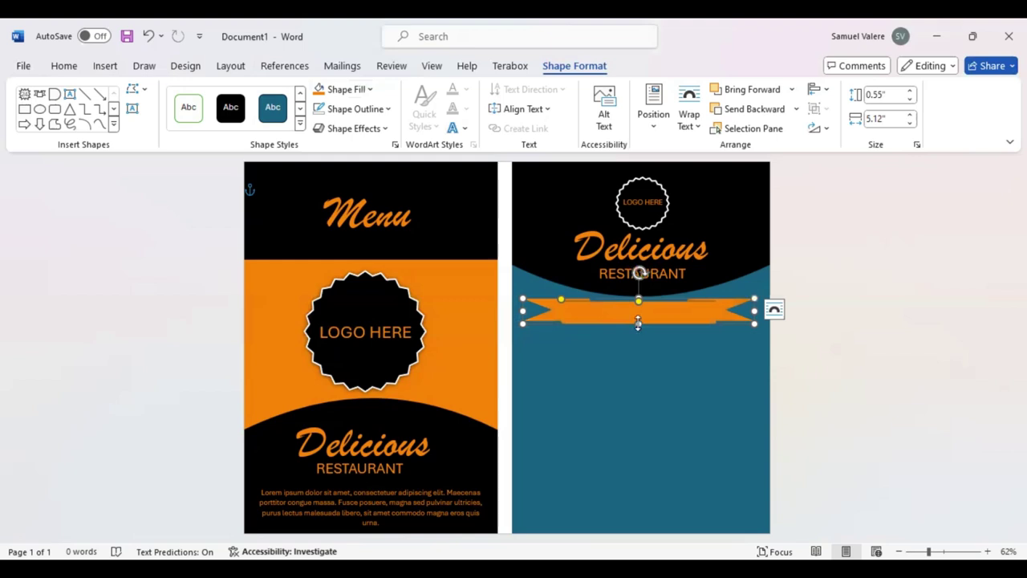
{"action": "left_click_drag", "start_coordinate": [638, 323], "coordinate": [636, 326]}
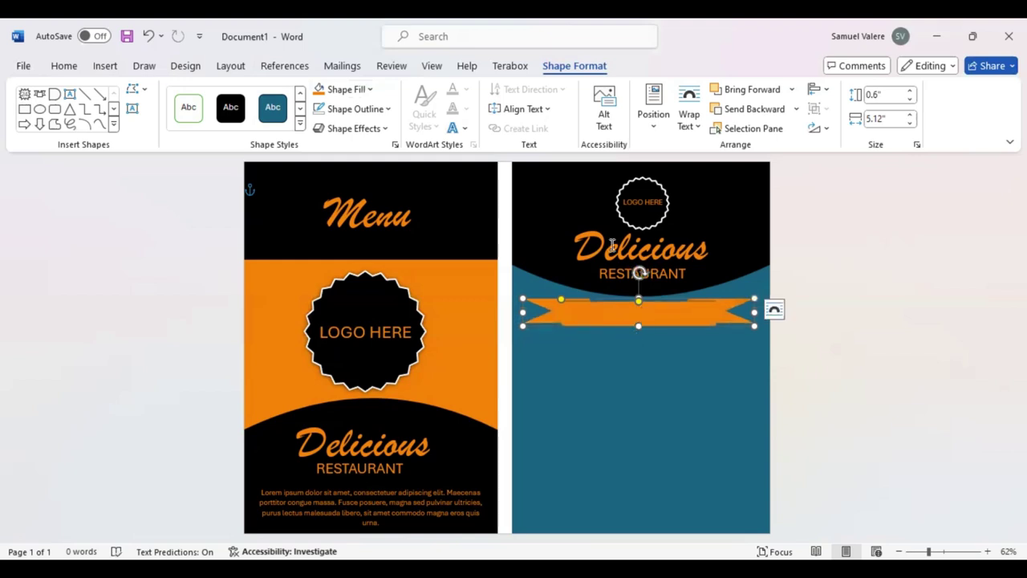
{"action": "left_click", "coordinate": [589, 217]}
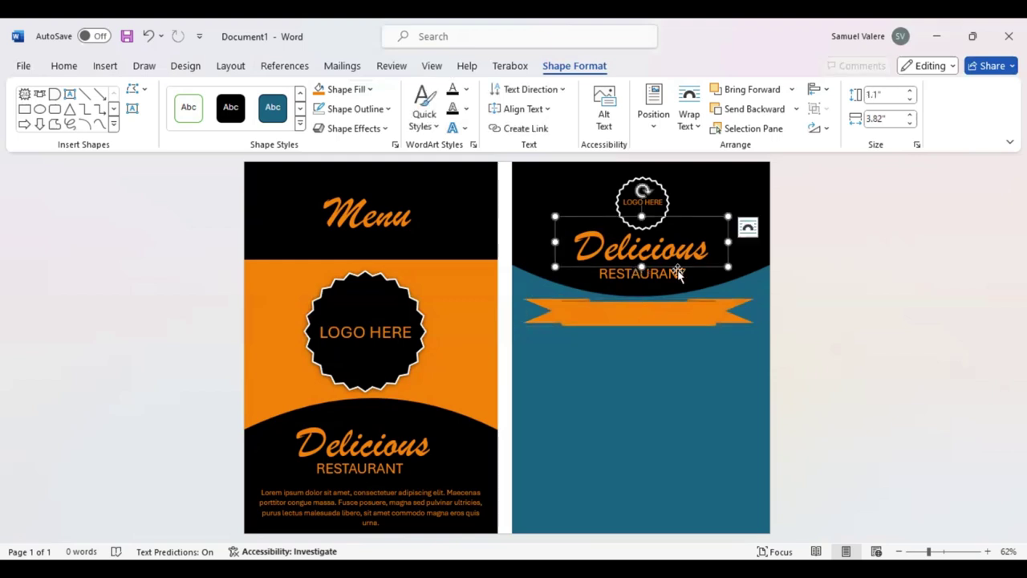
Copy the Delicious title onto the ribbon, colour it white, and retype it as 'Drinks'
{"action": "mouse_move", "coordinate": [679, 273]}
{"action": "left_mouse_down"}
{"action": "mouse_move", "coordinate": [674, 365]}
{"action": "mouse_move", "coordinate": [650, 349]}
{"action": "left_mouse_up"}
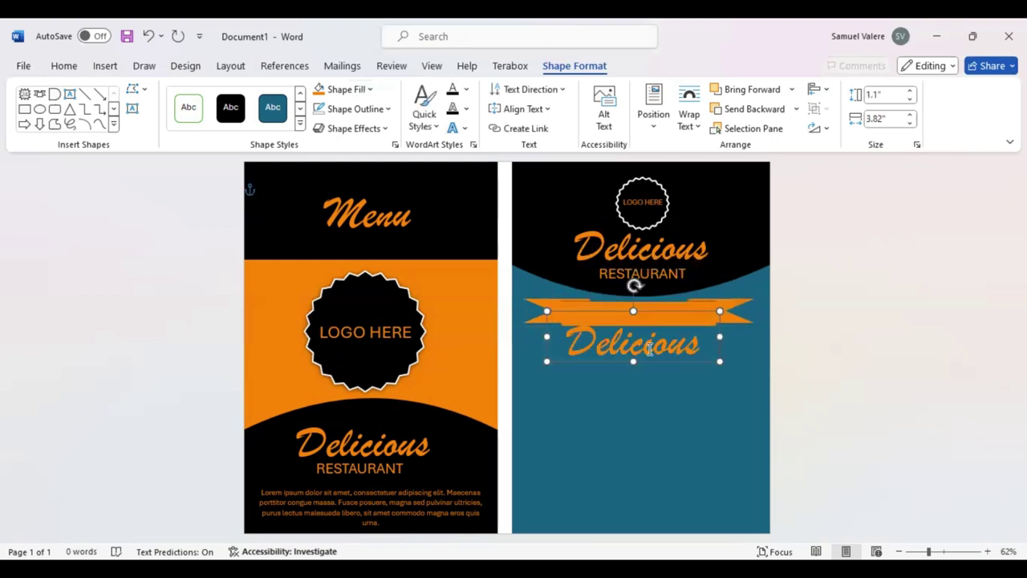
{"action": "right_click", "coordinate": [721, 325]}
{"action": "left_click", "coordinate": [718, 322]}
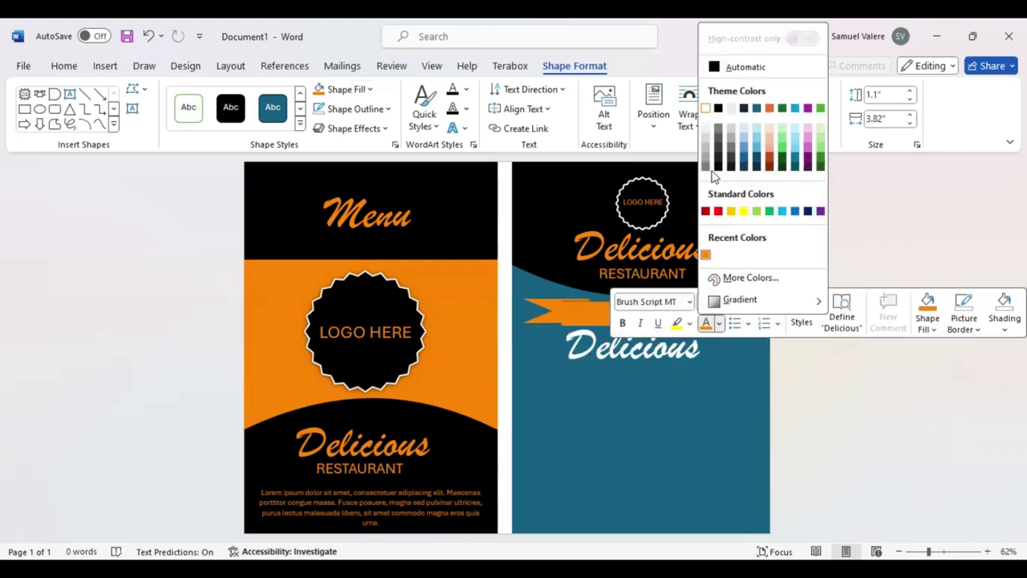
{"action": "left_click", "coordinate": [713, 172]}
{"action": "type", "text": "D"}
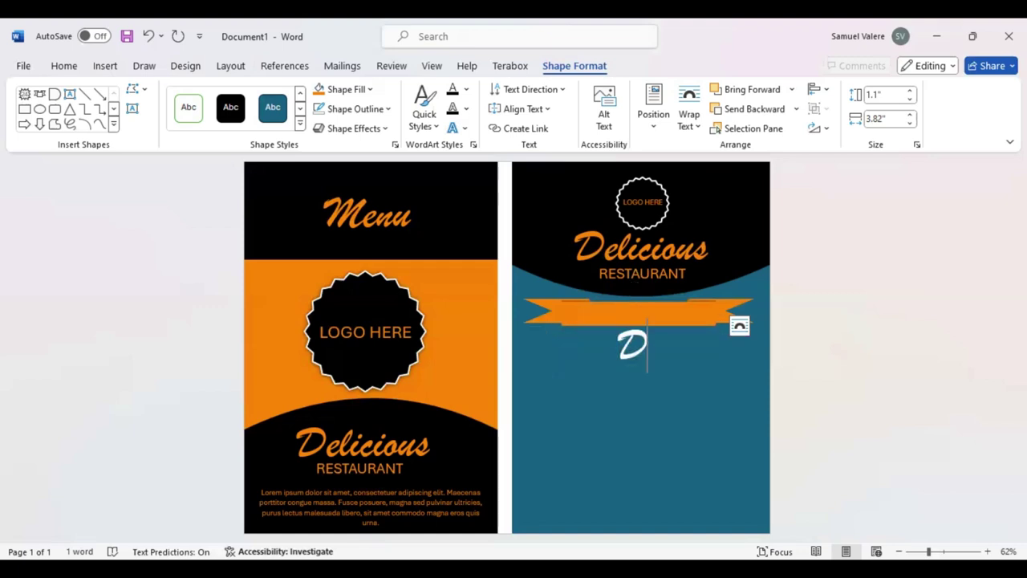
{"action": "type", "text": "rinks"}
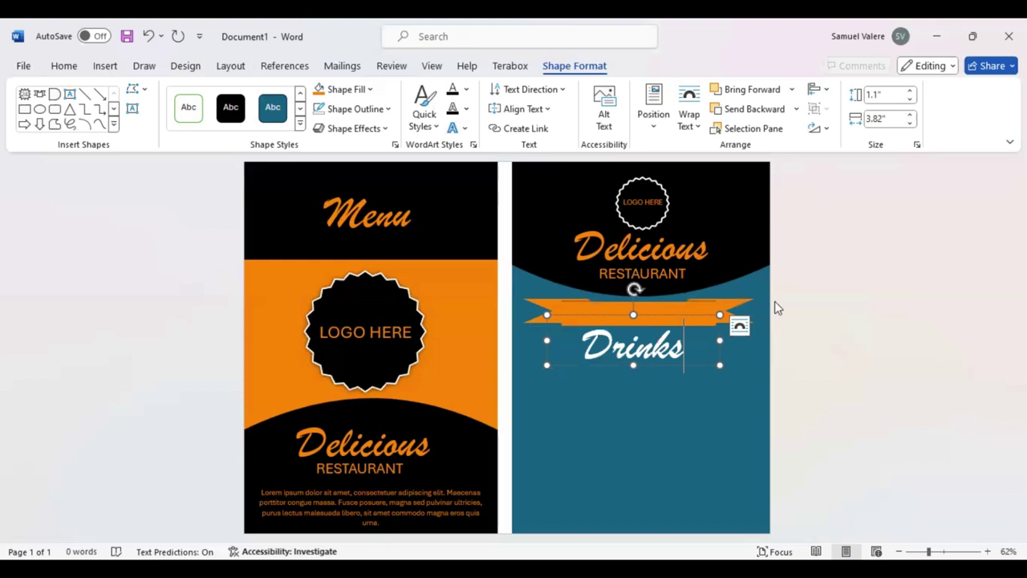
Reduce the Drinks text size and centre it on the orange ribbon
{"action": "key", "text": "ctrl+a"}
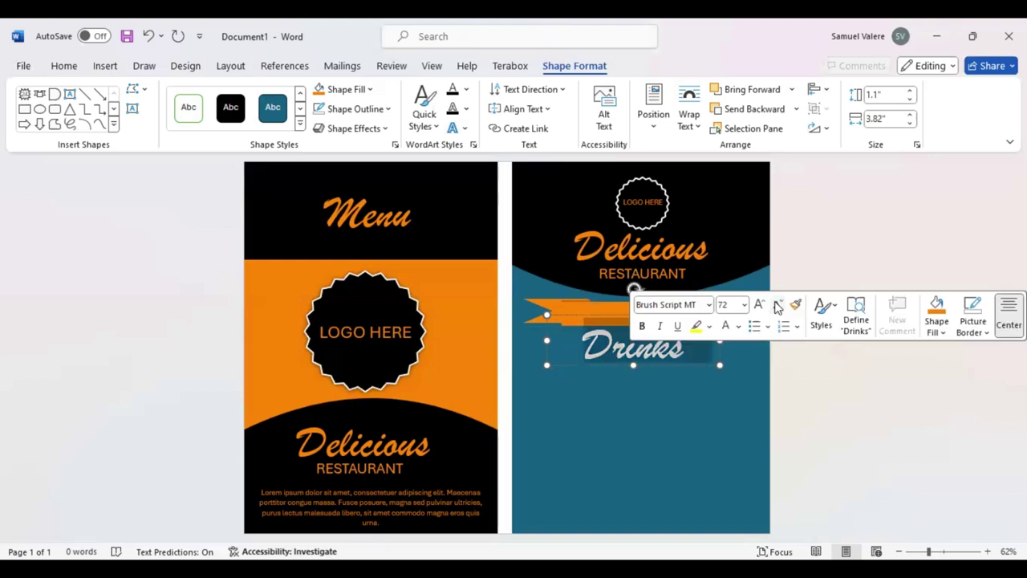
{"action": "left_click", "coordinate": [777, 306]}
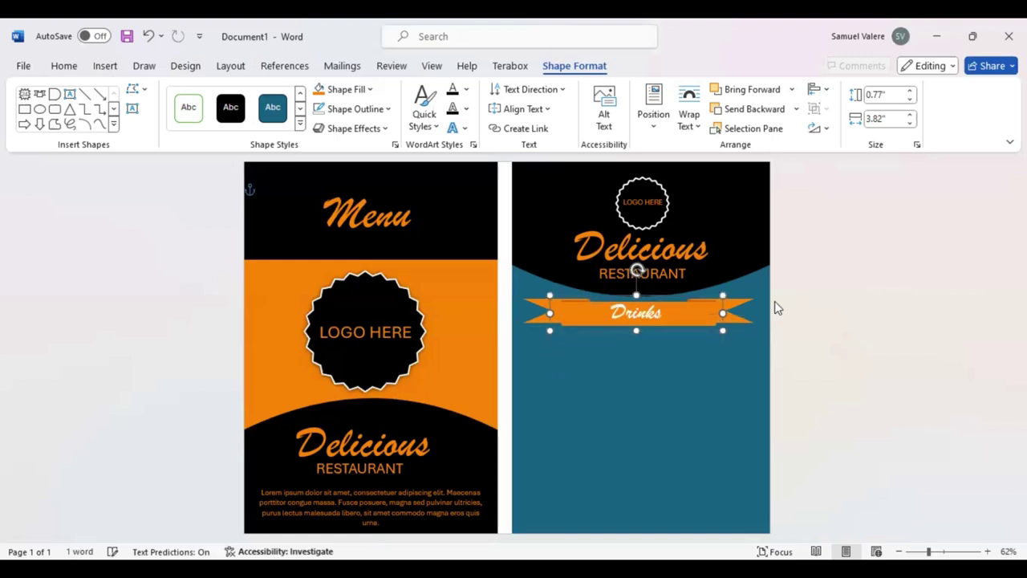
{"action": "key", "text": "Down"}
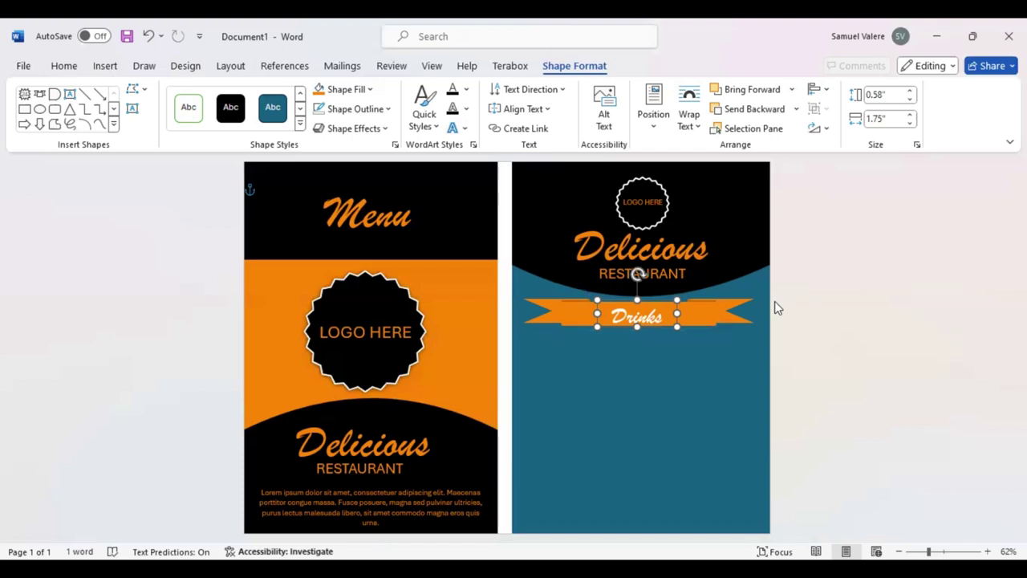
{"action": "key", "text": "ctrl+Right"}
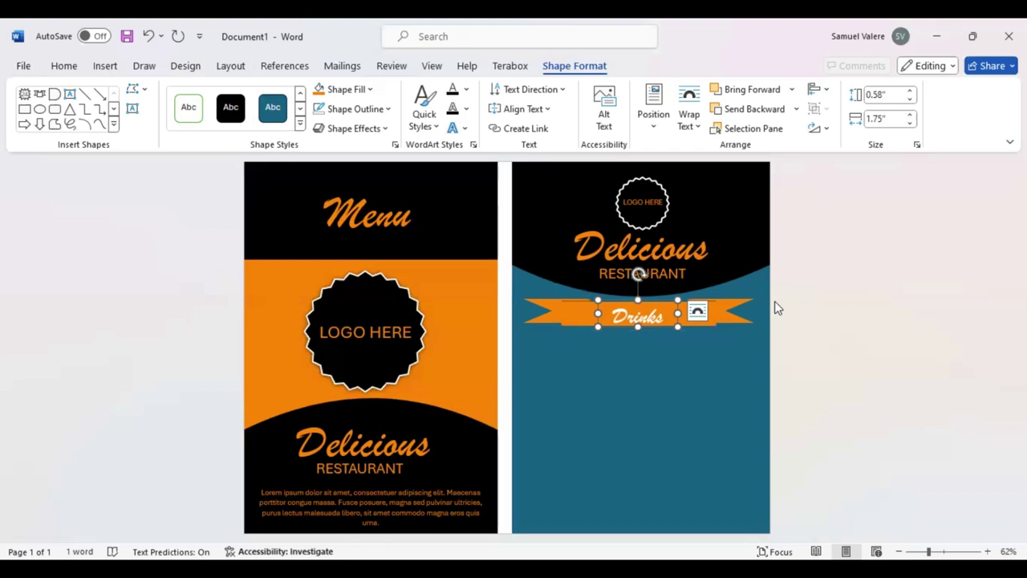
{"action": "key", "text": "Up"}
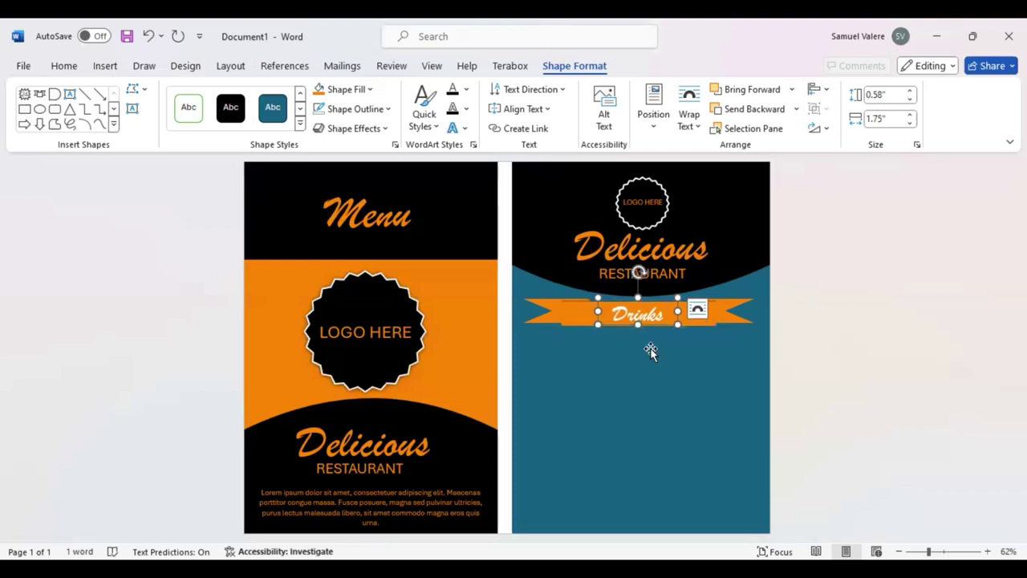
{"action": "key", "text": "Tab"}
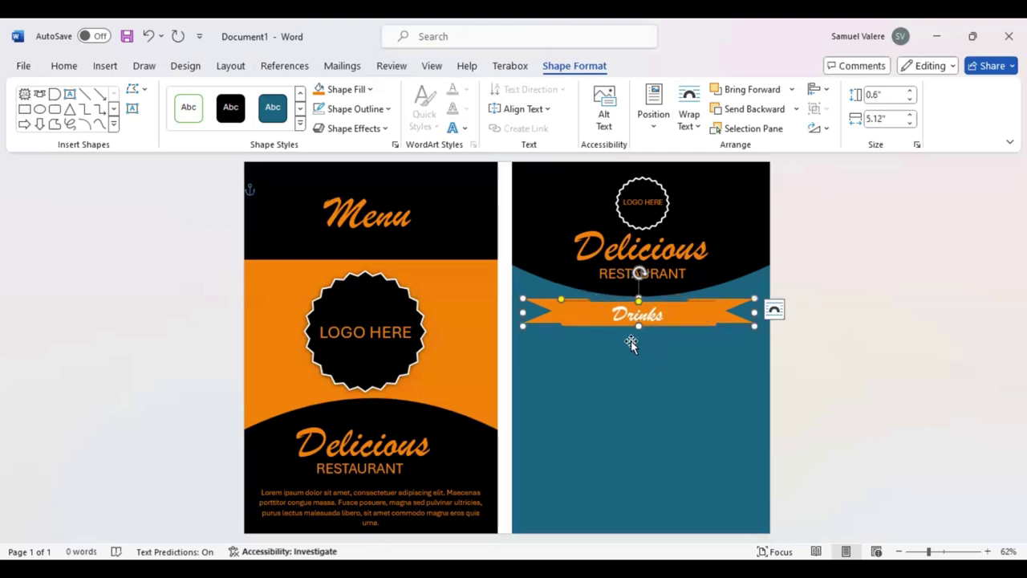
Place an aligned copy of the ribbon and its Drinks text further down the teal panel
{"action": "left_click", "coordinate": [630, 312], "text": "shift"}
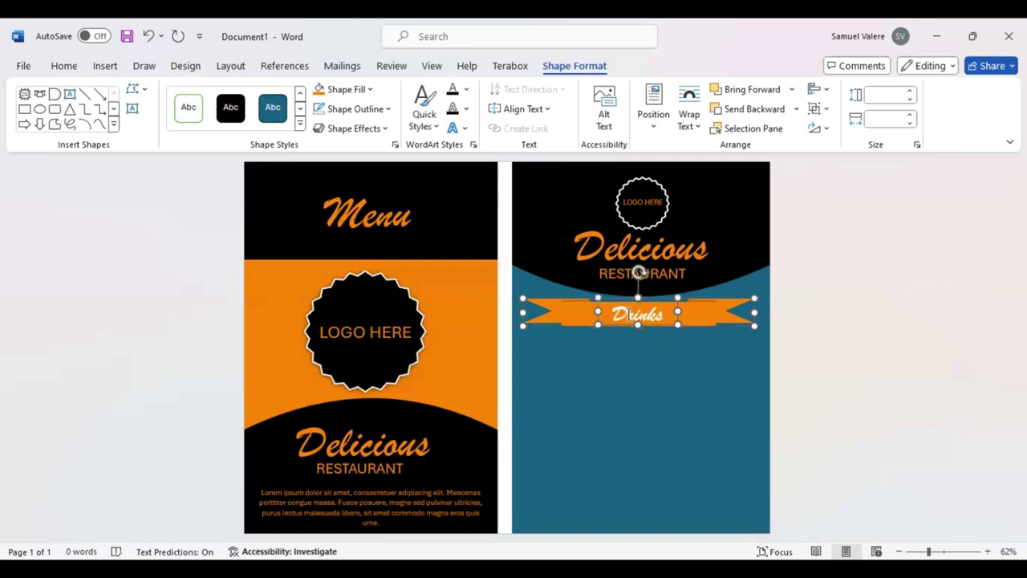
{"action": "left_click_drag", "start_coordinate": [630, 313], "coordinate": [637, 321]}
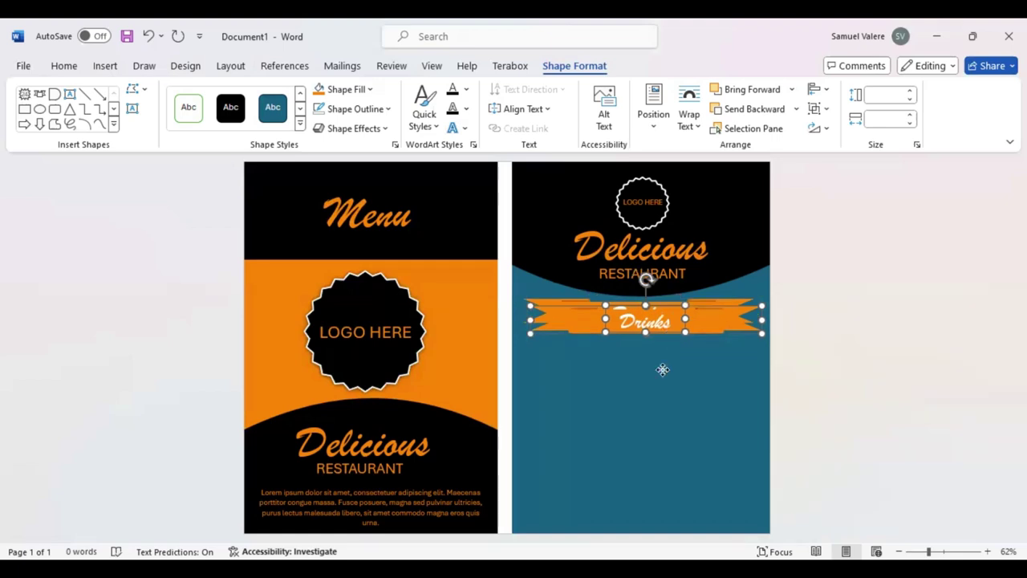
{"action": "left_click_drag", "start_coordinate": [662, 369], "coordinate": [664, 414], "text": "ctrl"}
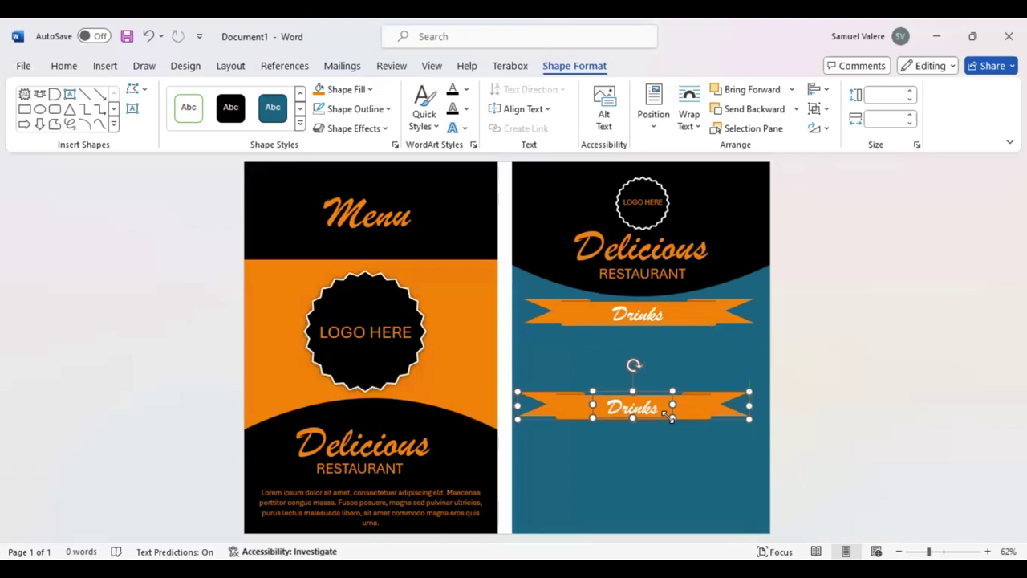
{"action": "key", "text": "Right"}
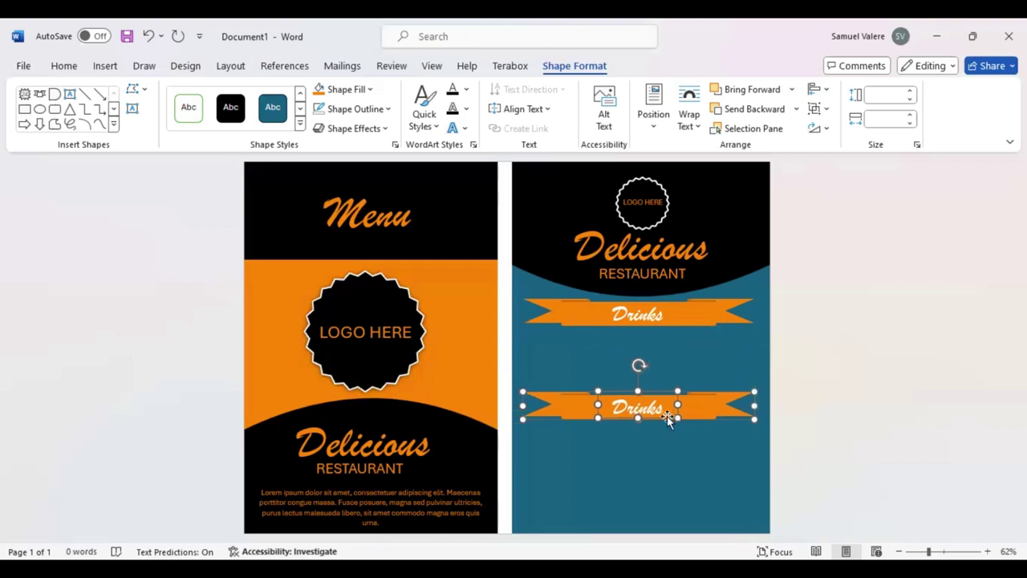
{"action": "key", "text": "ctrl+Left"}
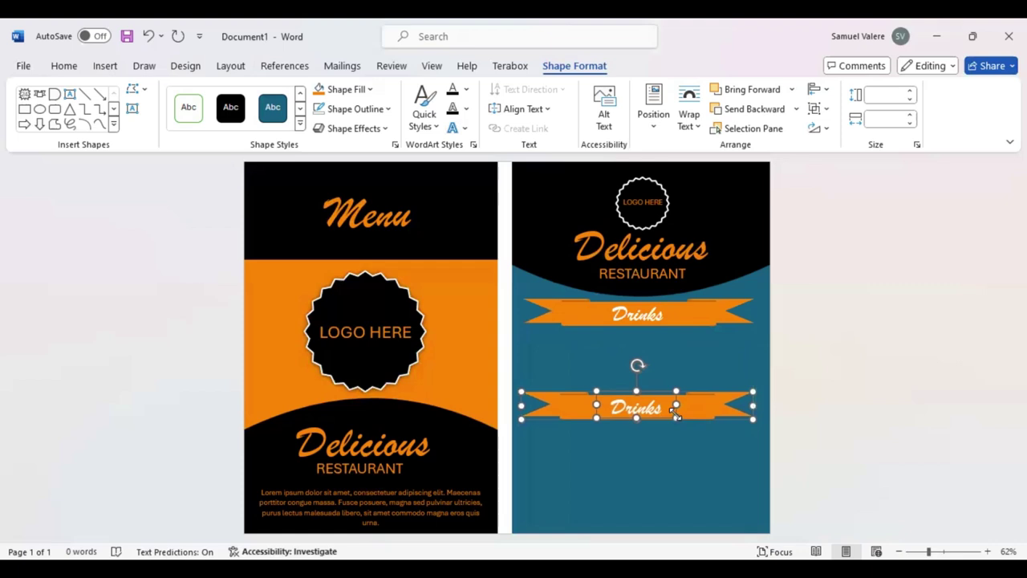
Add a third Drinks ribbon near the bottom of the panel
{"action": "key", "text": "ctrl+v"}
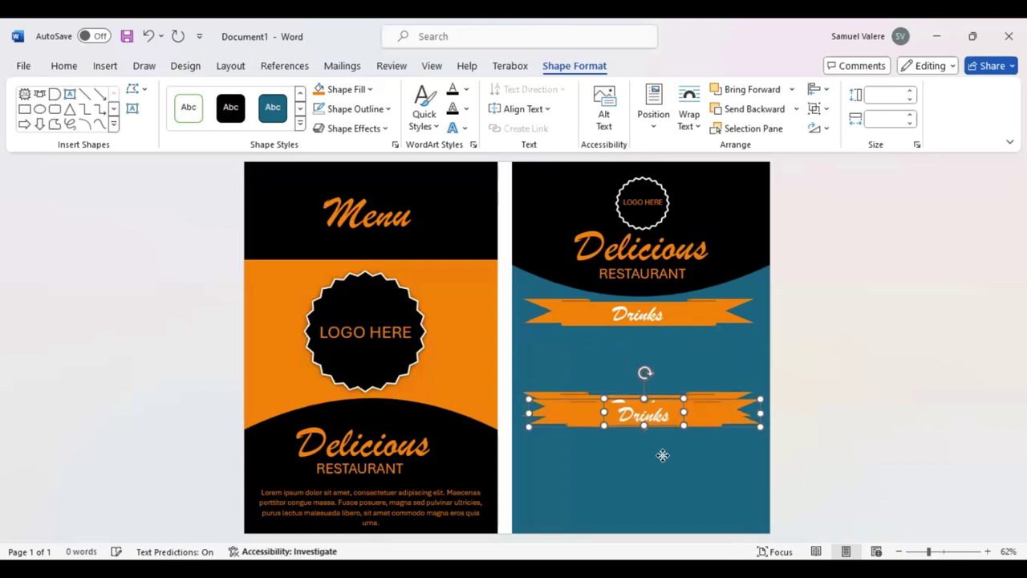
{"action": "left_click_drag", "start_coordinate": [663, 424], "coordinate": [658, 494]}
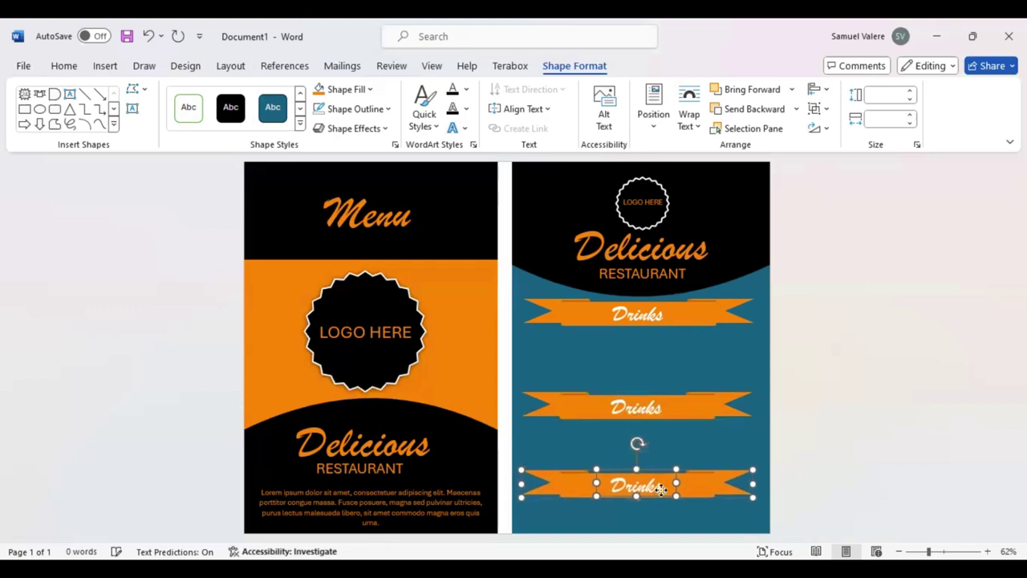
{"action": "left_click_drag", "start_coordinate": [657, 493], "coordinate": [659, 491]}
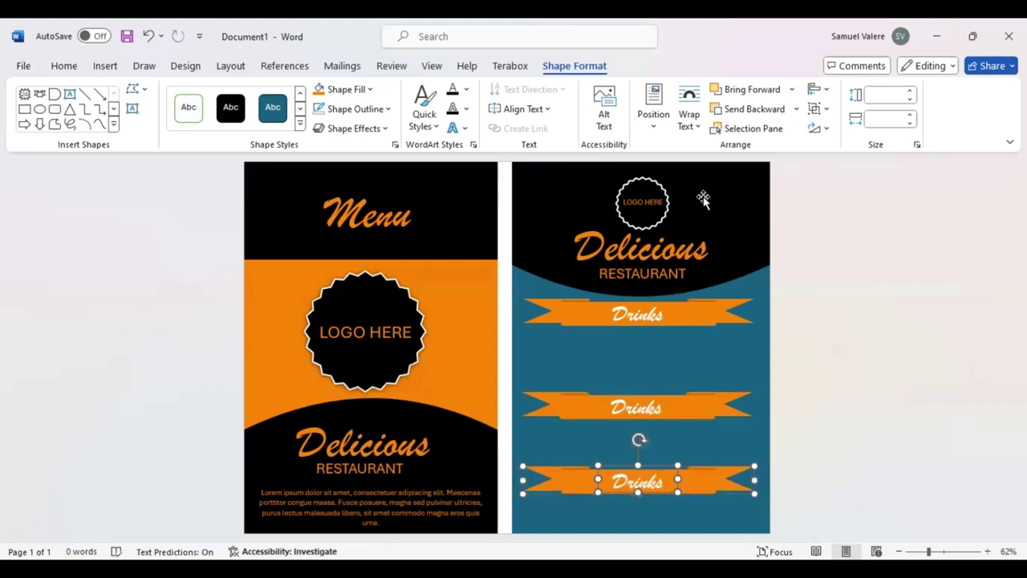
Shorten the curved black header and nudge the logo badge upward
{"action": "left_click", "coordinate": [641, 296]}
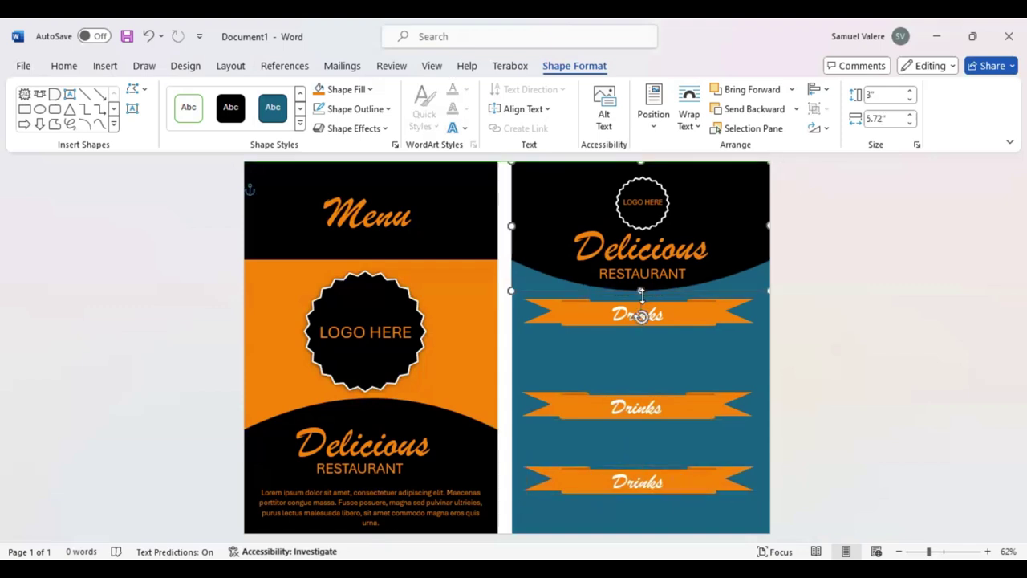
{"action": "left_click_drag", "start_coordinate": [641, 296], "coordinate": [641, 274]}
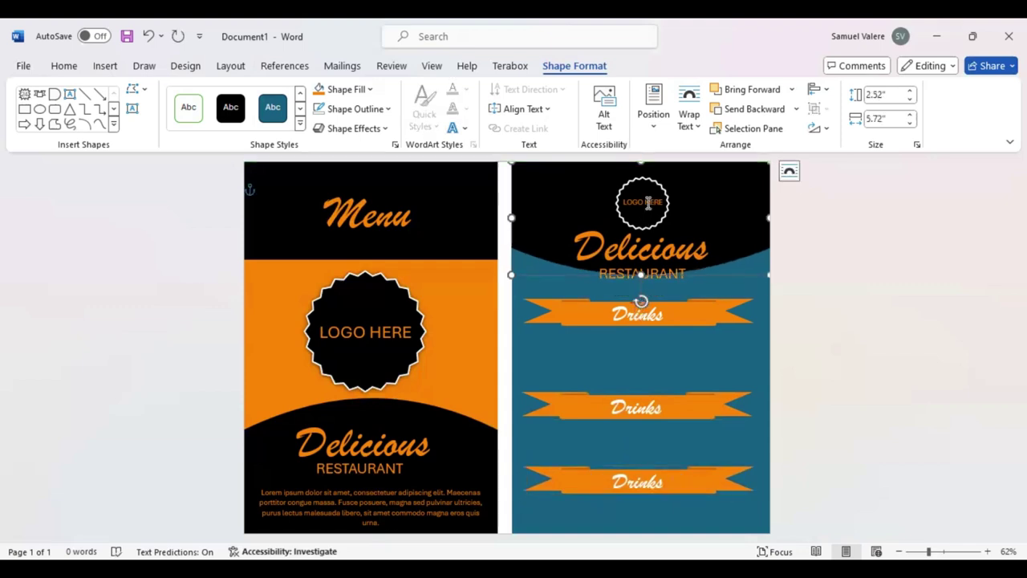
{"action": "left_click", "coordinate": [634, 183]}
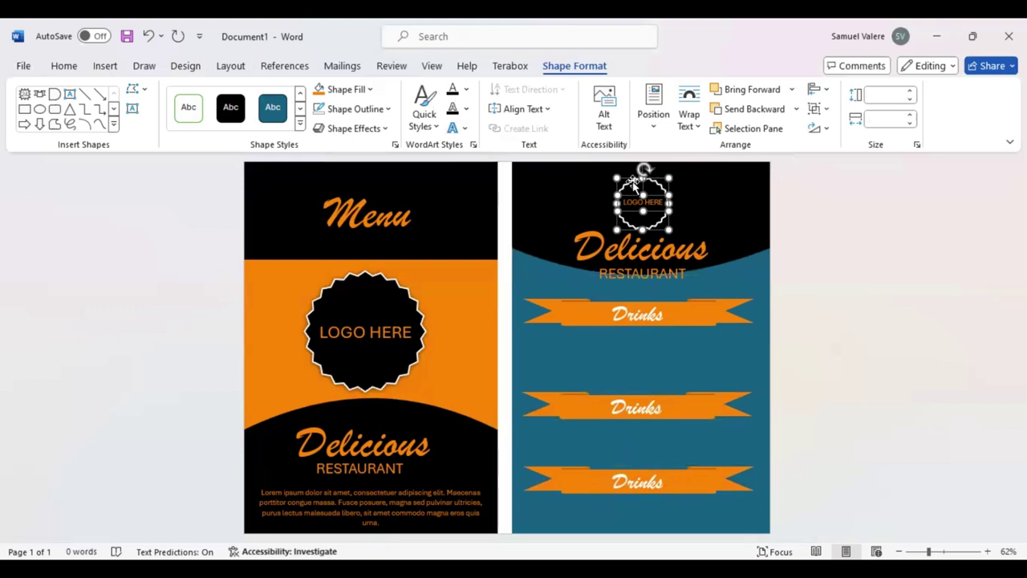
{"action": "key", "text": "Up"}
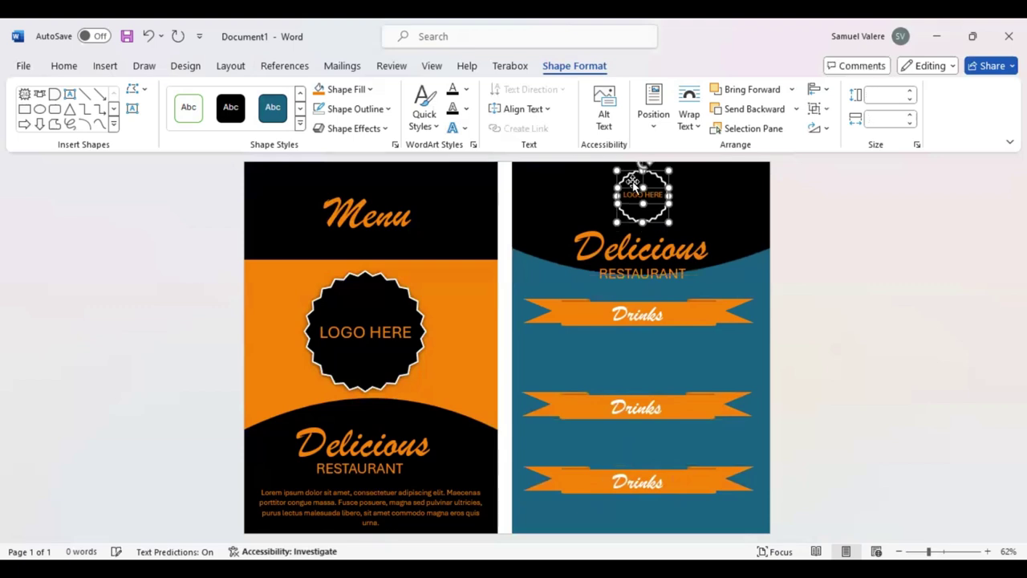
{"action": "key", "text": "Up"}
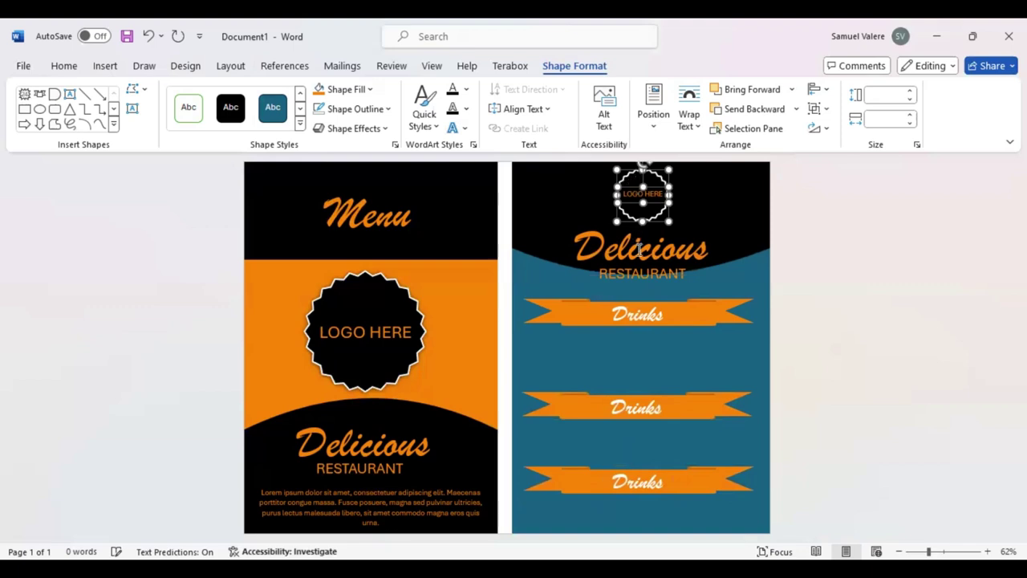
{"action": "key", "text": "Up"}
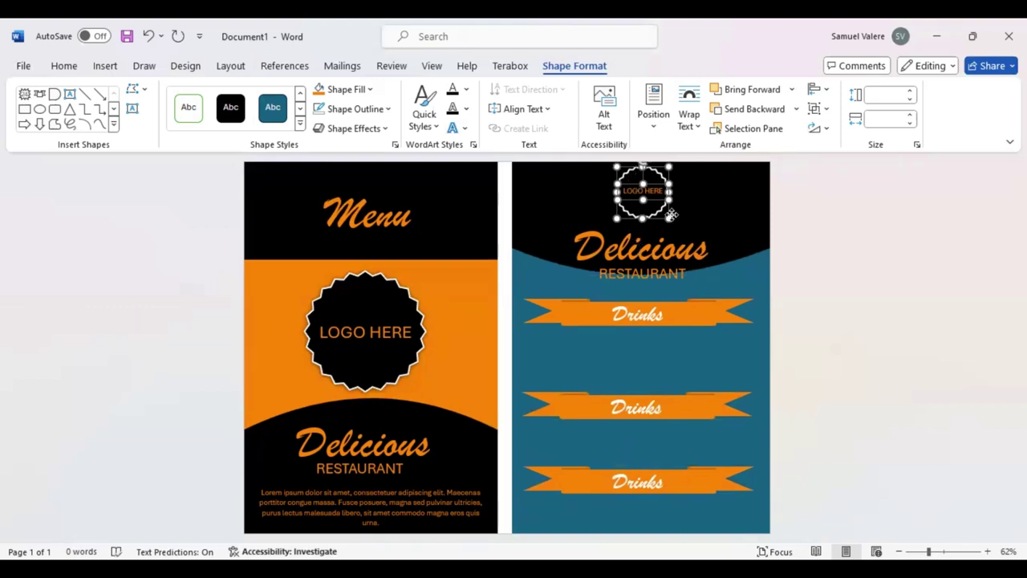
Raise Delicious and RESTAURANT, then undo the last change to the header
{"action": "left_click_drag", "start_coordinate": [672, 215], "coordinate": [670, 199]}
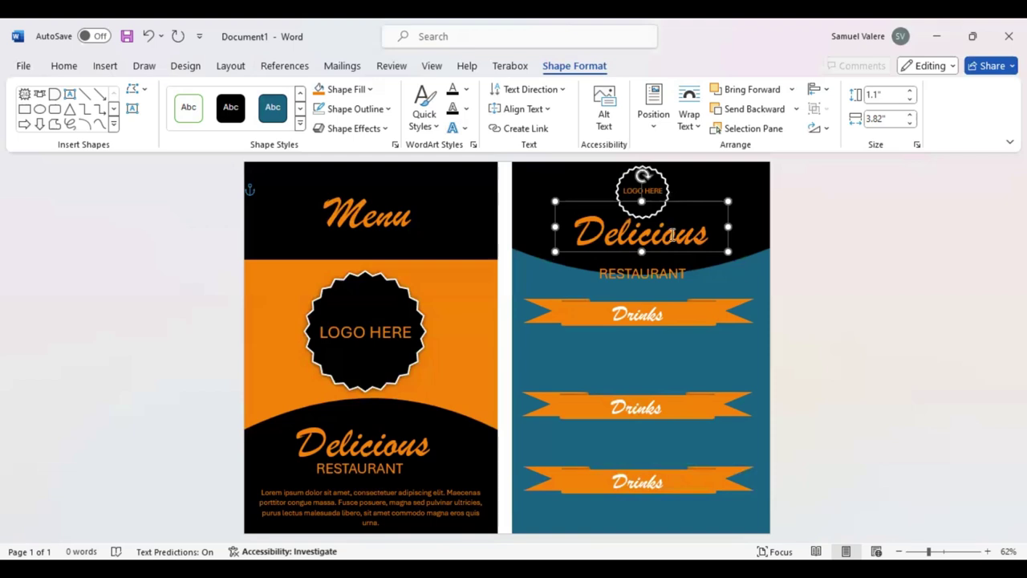
{"action": "left_click_drag", "start_coordinate": [654, 261], "coordinate": [654, 246]}
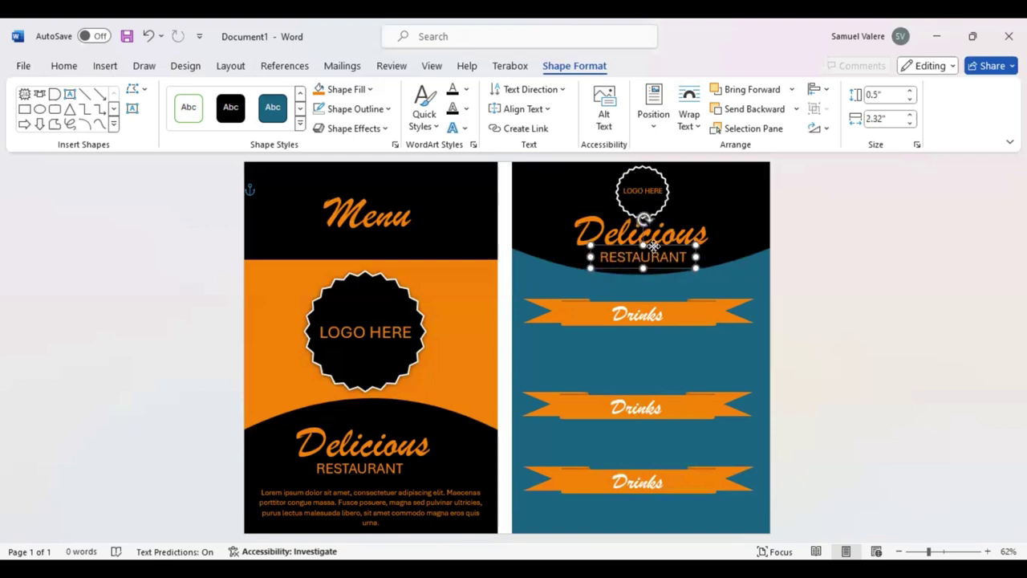
{"action": "left_click", "coordinate": [741, 222]}
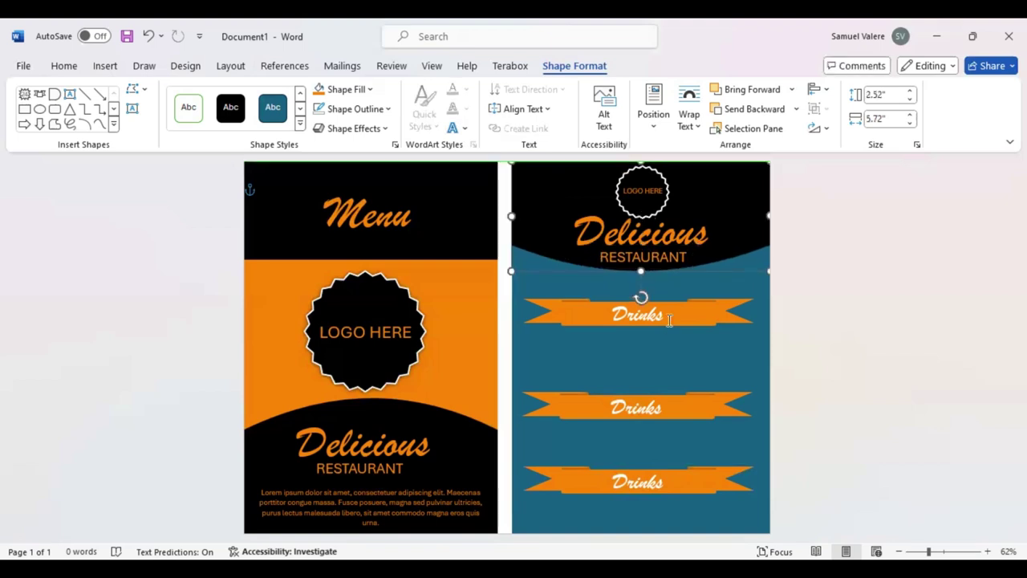
{"action": "key", "text": "ctrl+z"}
Move the top Drinks ribbon up to sit just beneath RESTAURANT
{"action": "left_click", "coordinate": [724, 308]}
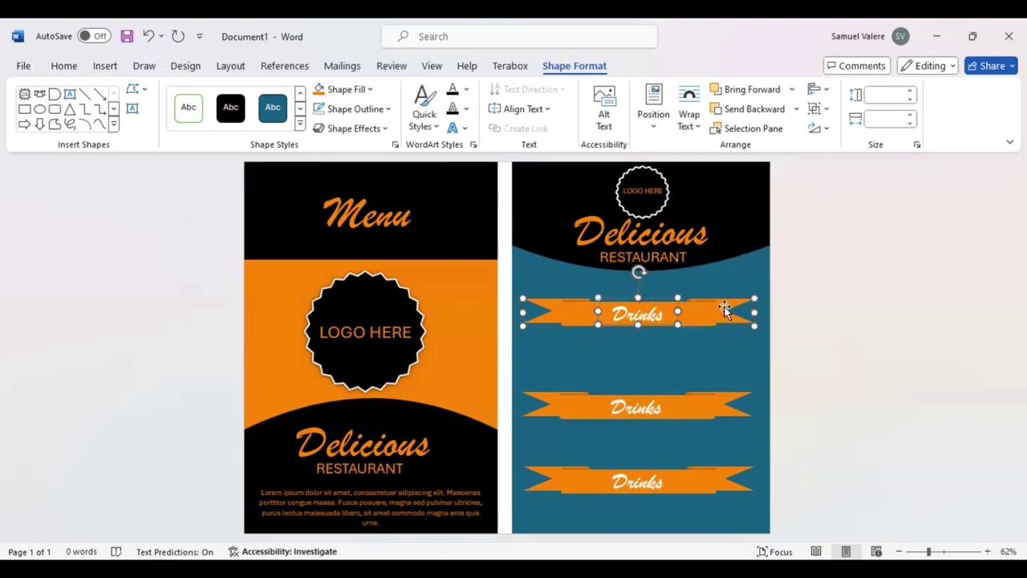
{"action": "left_click_drag", "start_coordinate": [725, 309], "coordinate": [725, 307]}
{"action": "key", "text": "Up"}
{"action": "key", "text": "Up"}
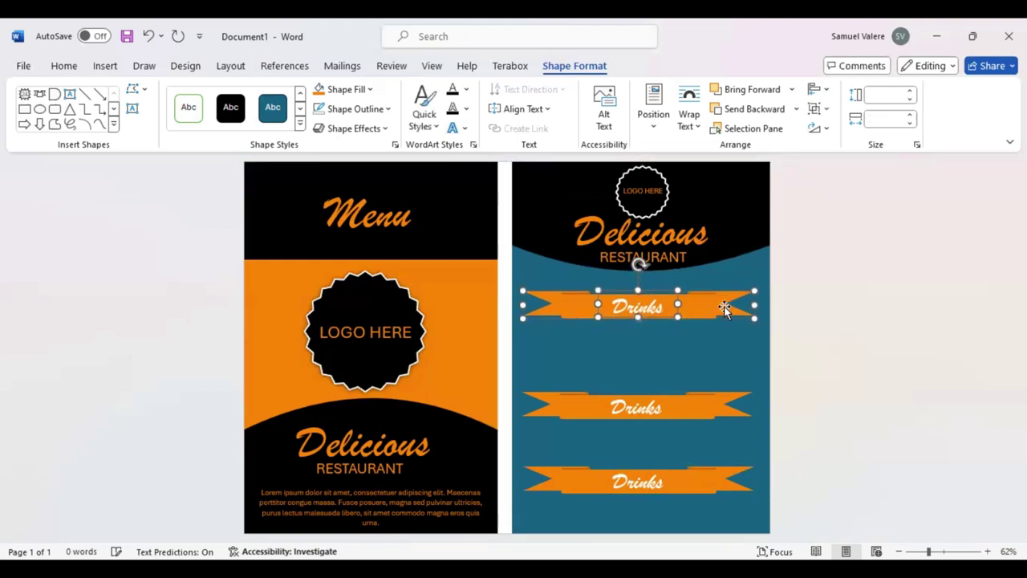
{"action": "key", "text": "Up"}
{"action": "key", "text": "Up"}
{"action": "key", "text": "Up"}
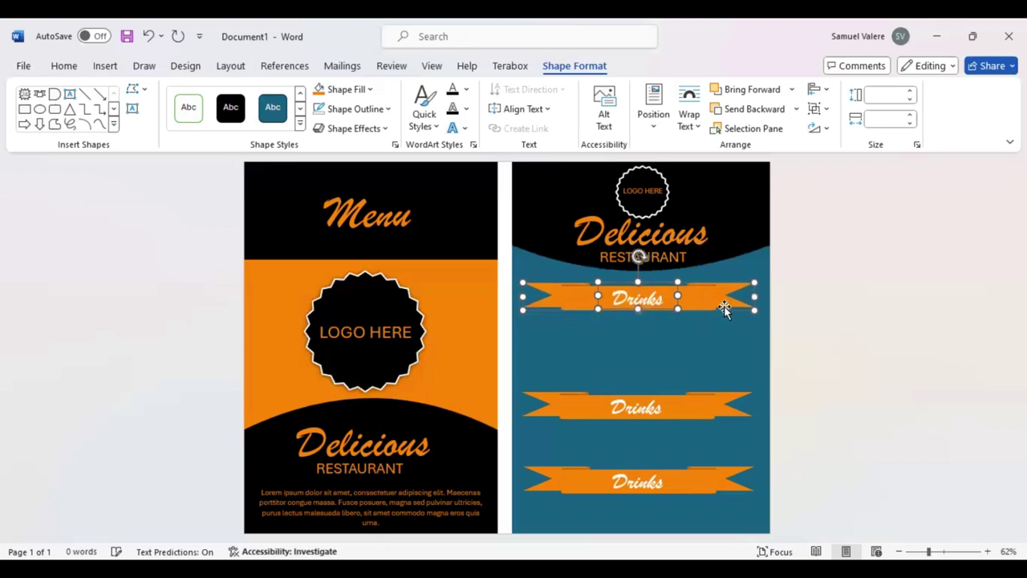
{"action": "key", "text": "Up"}
{"action": "key", "text": "Up"}
{"action": "key", "text": "Up"}
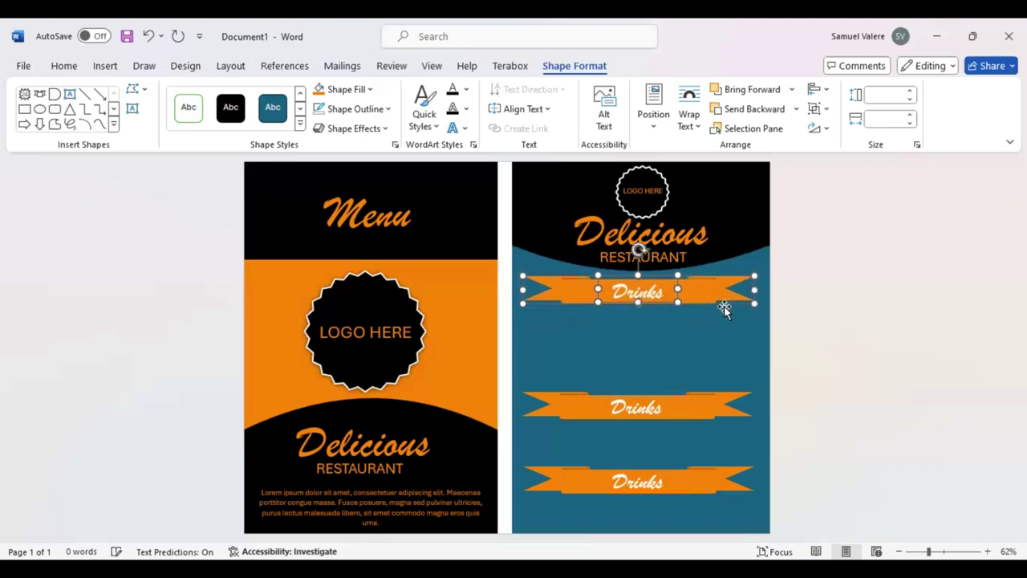
{"action": "key", "text": "Up"}
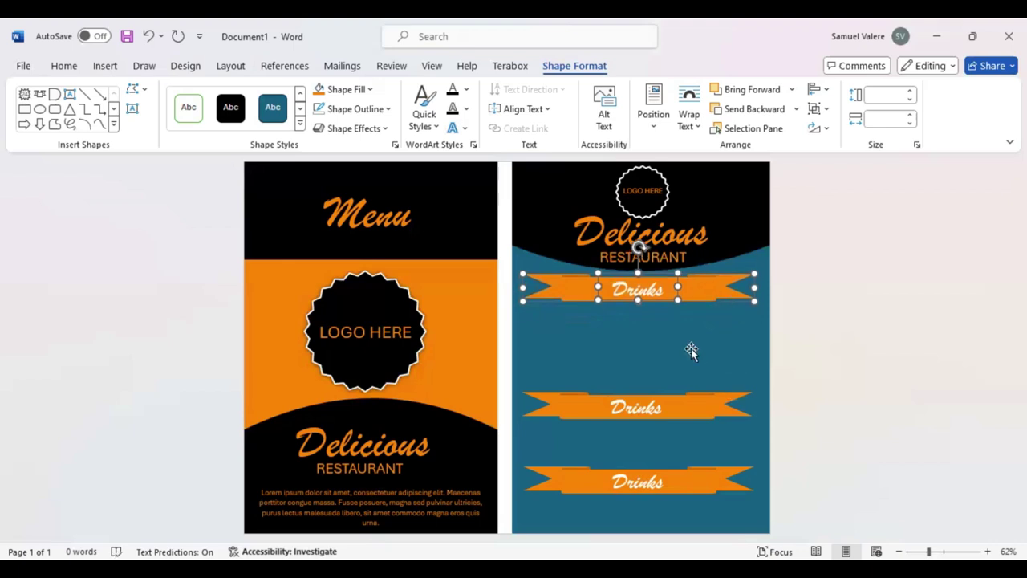
Paste a LOGO HERE copy under the first Drinks ribbon and retype it as MENU NAME
{"action": "left_click", "coordinate": [646, 194]}
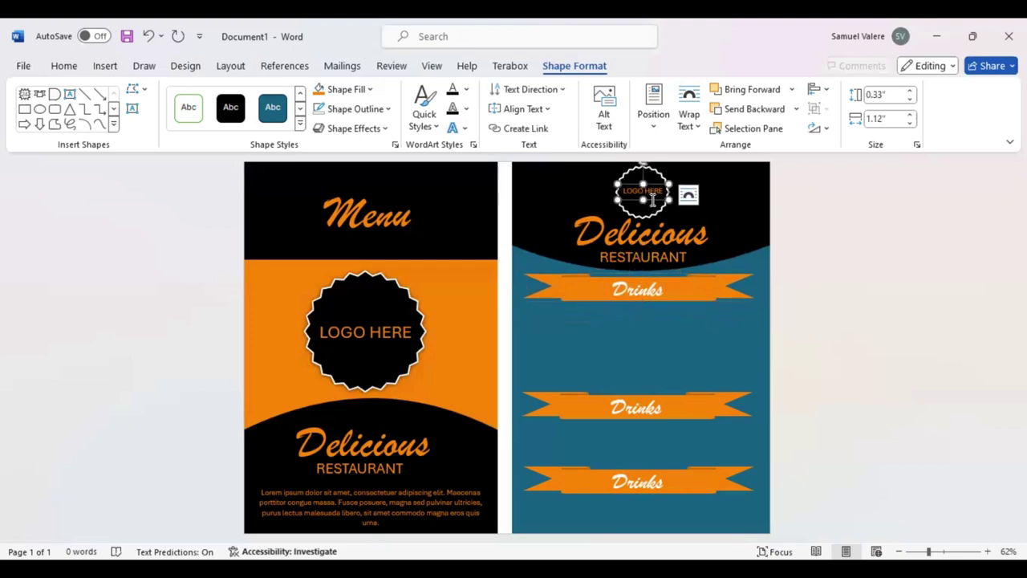
{"action": "key", "text": "ctrl+v"}
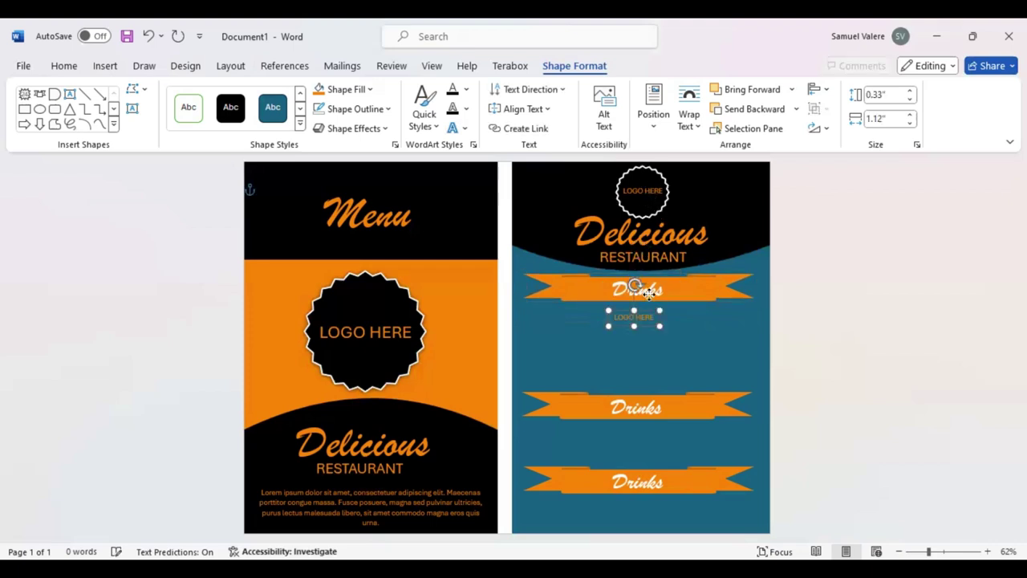
{"action": "left_click_drag", "start_coordinate": [614, 318], "coordinate": [600, 317]}
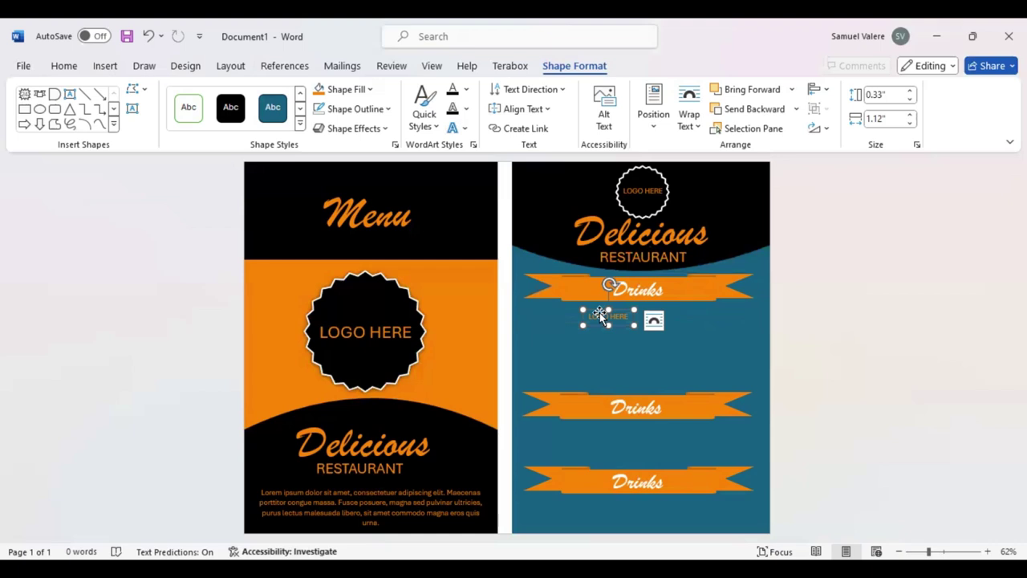
{"action": "mouse_move", "coordinate": [684, 296]}
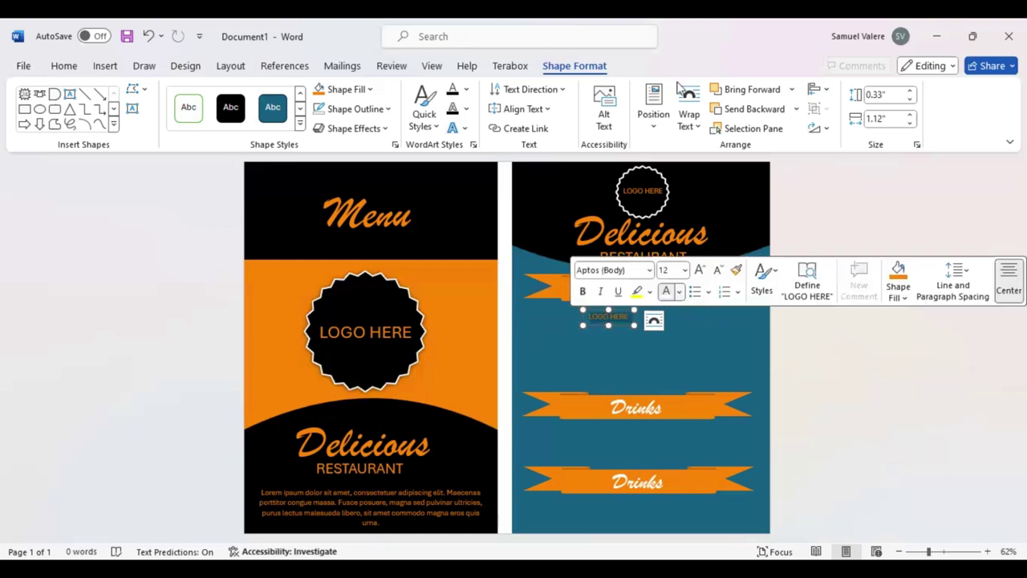
{"action": "type", "text": "Home"}
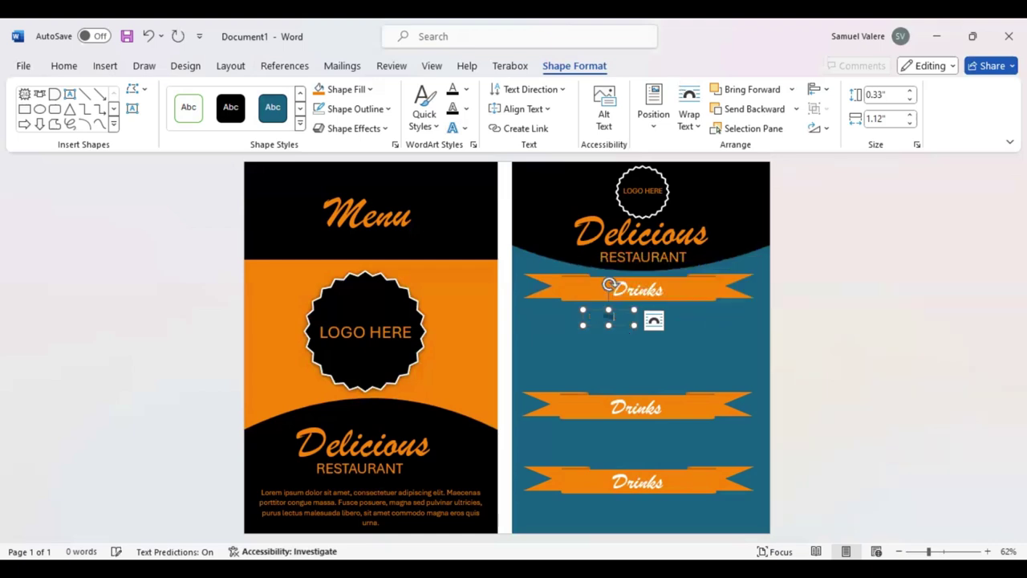
{"action": "type", "text": " Name"}
{"action": "left_click", "coordinate": [64, 65]}
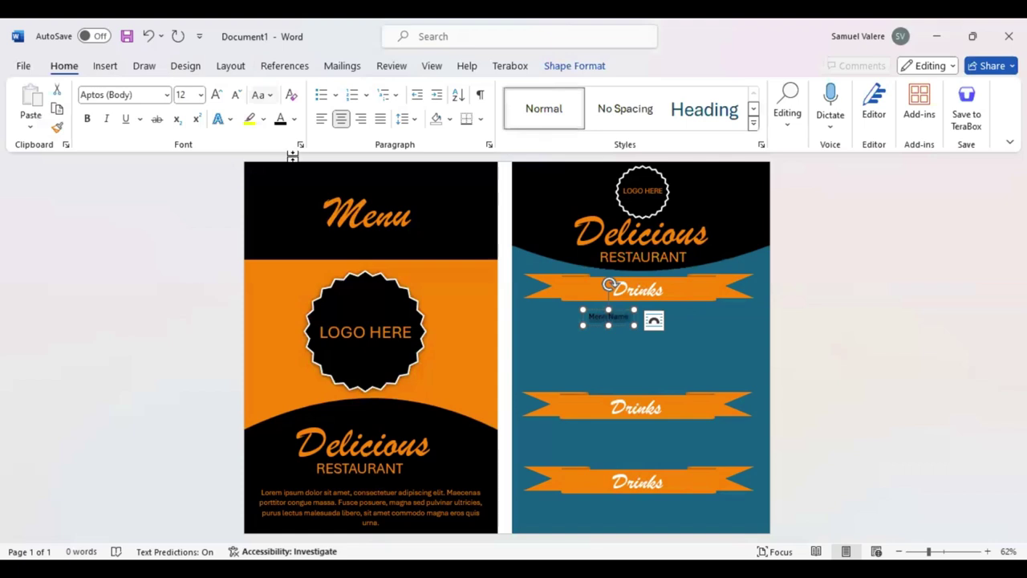
Widen the MENU NAME box and nudge it into position below the ribbon
{"action": "left_click_drag", "start_coordinate": [634, 316], "coordinate": [642, 317]}
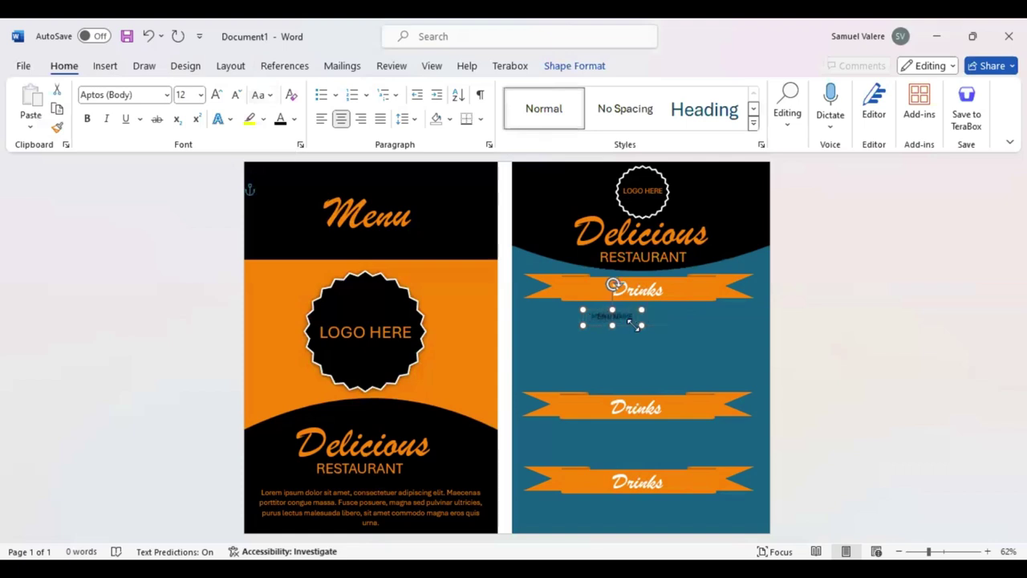
{"action": "key", "text": "Left"}
{"action": "key", "text": "Left"}
{"action": "key", "text": "Left"}
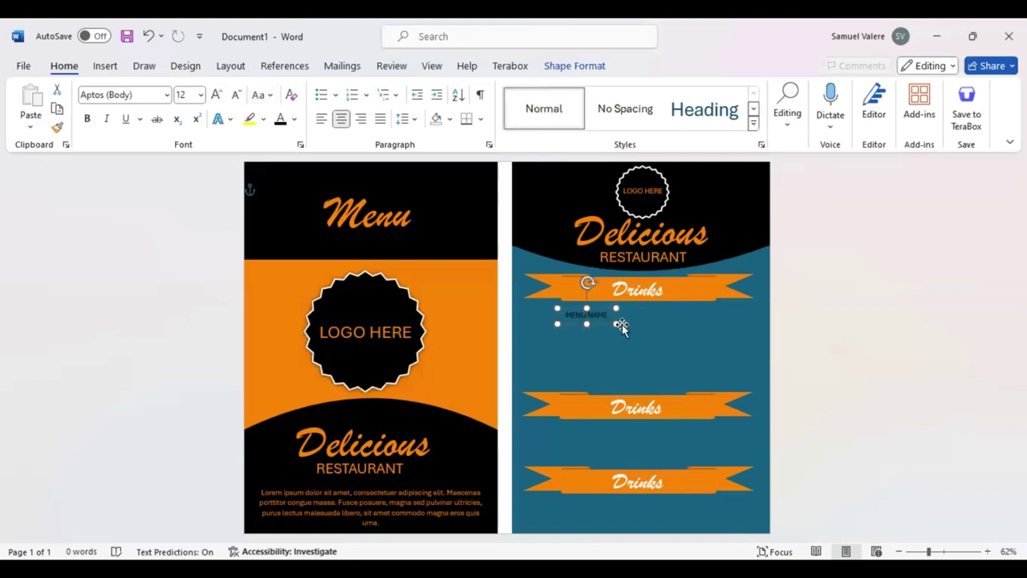
{"action": "key", "text": "Up"}
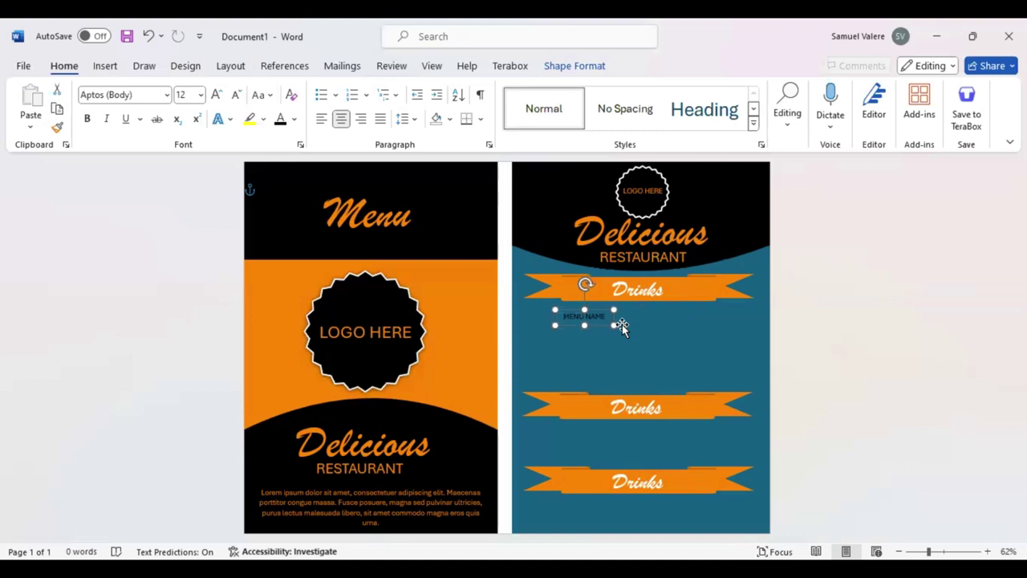
{"action": "key", "text": "Up"}
{"action": "key", "text": "Left"}
{"action": "key", "text": "Right"}
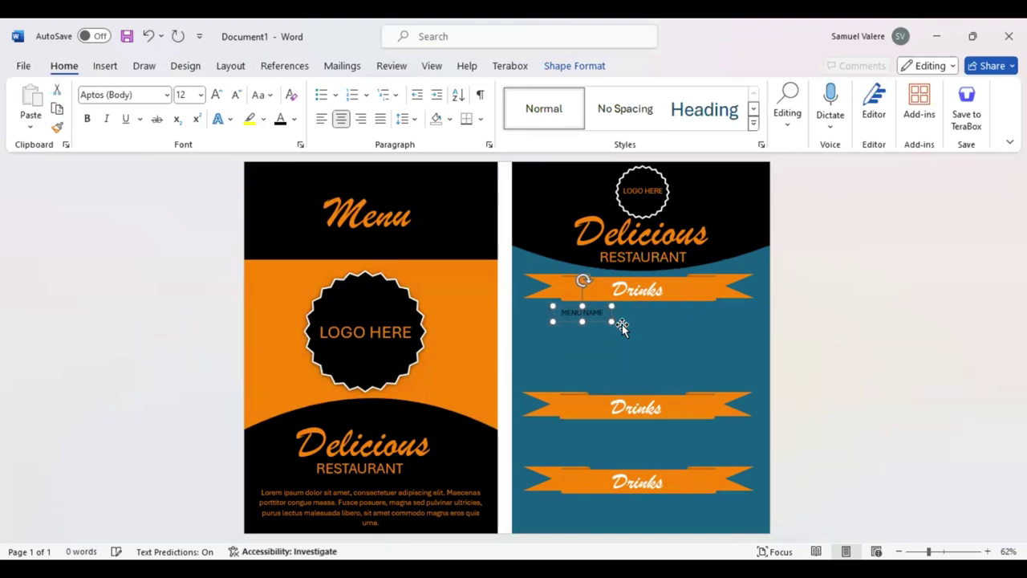
Duplicate the MENU NAME line three times to stack four lines beneath the ribbon
{"action": "key", "text": "ctrl+c"}
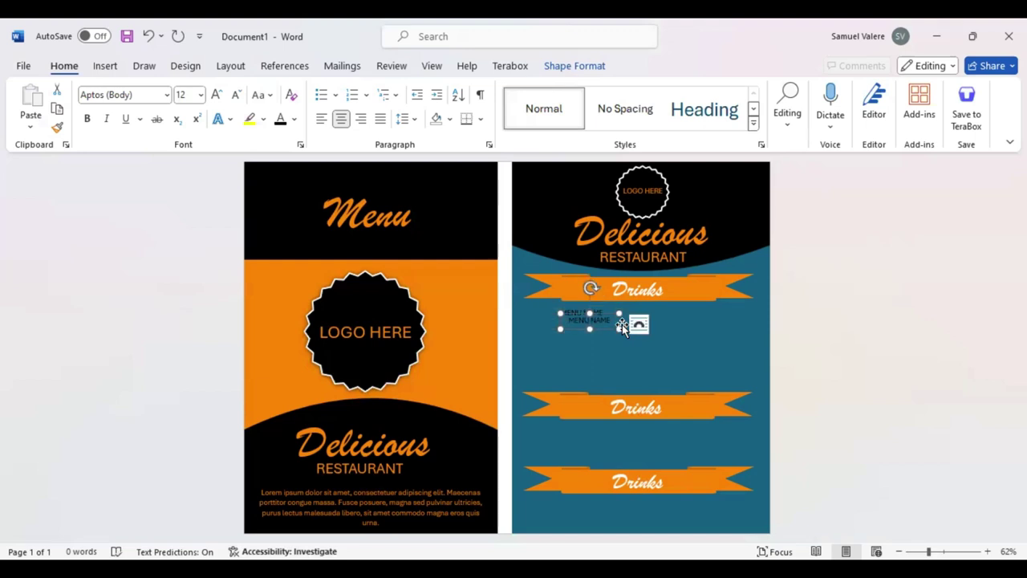
{"action": "key", "text": "ctrl+v"}
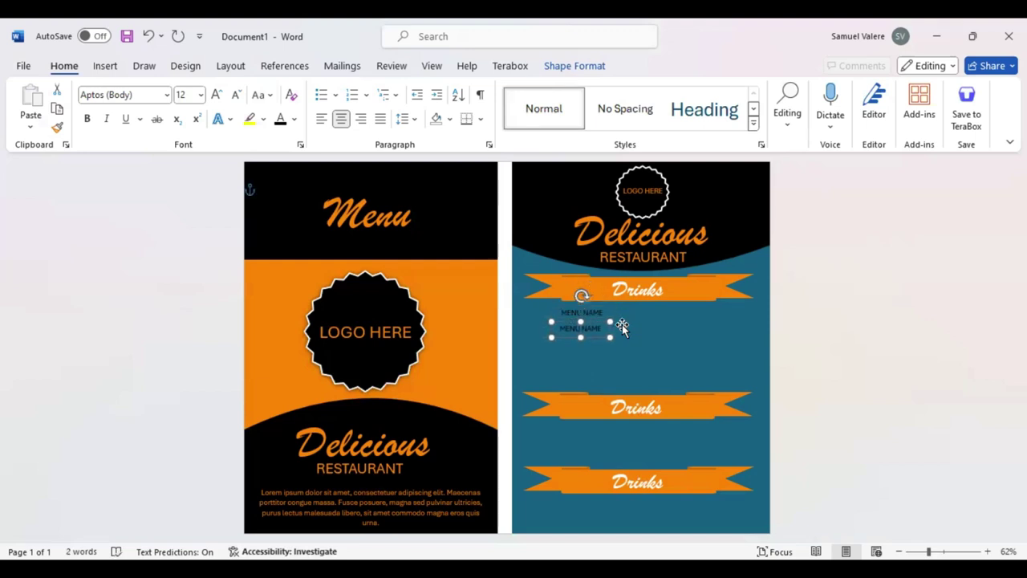
{"action": "key", "text": "ctrl+v"}
{"action": "key", "text": "ctrl+v"}
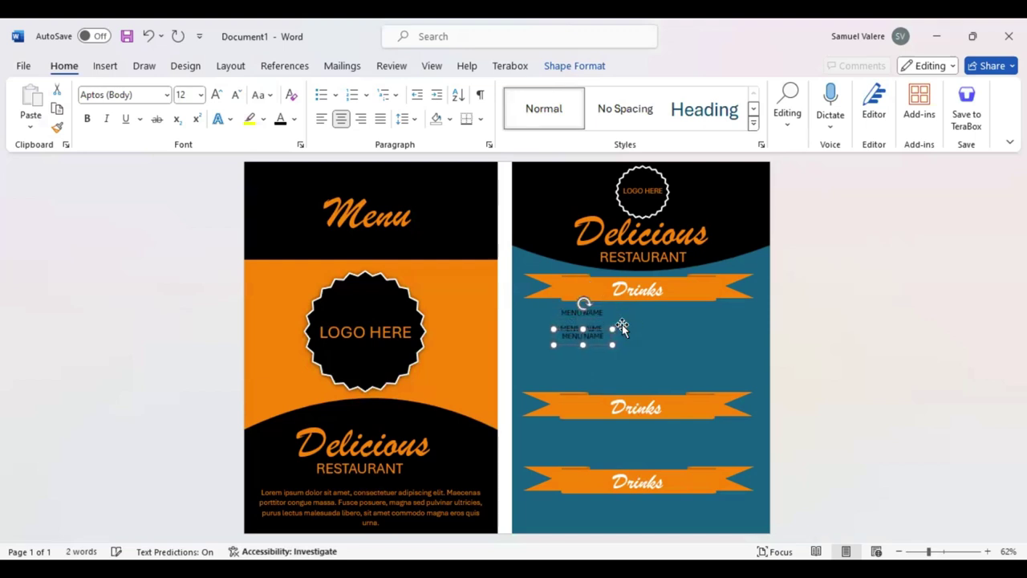
{"action": "key", "text": "Down"}
{"action": "key", "text": "Down"}
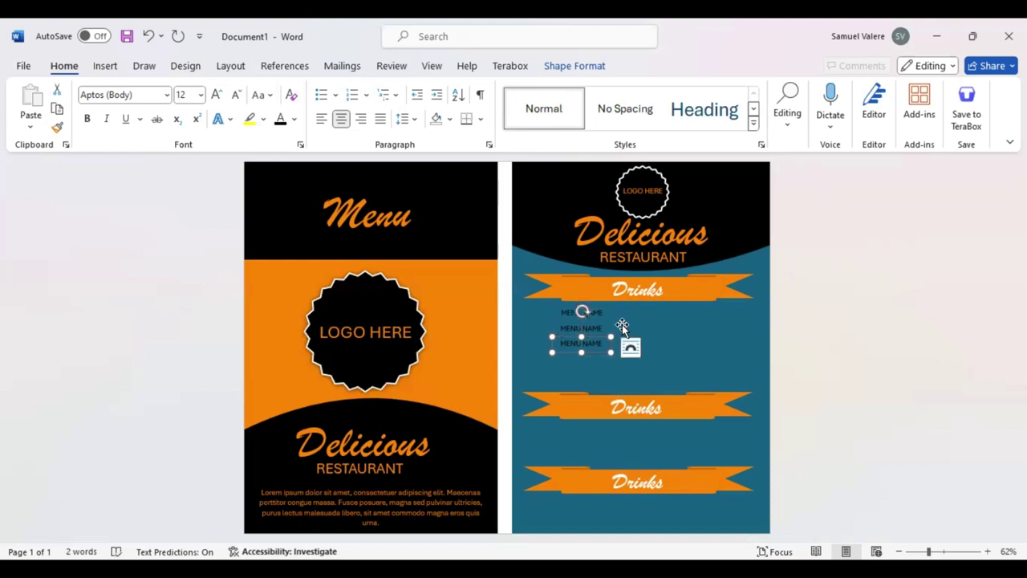
{"action": "key", "text": "ctrl+v"}
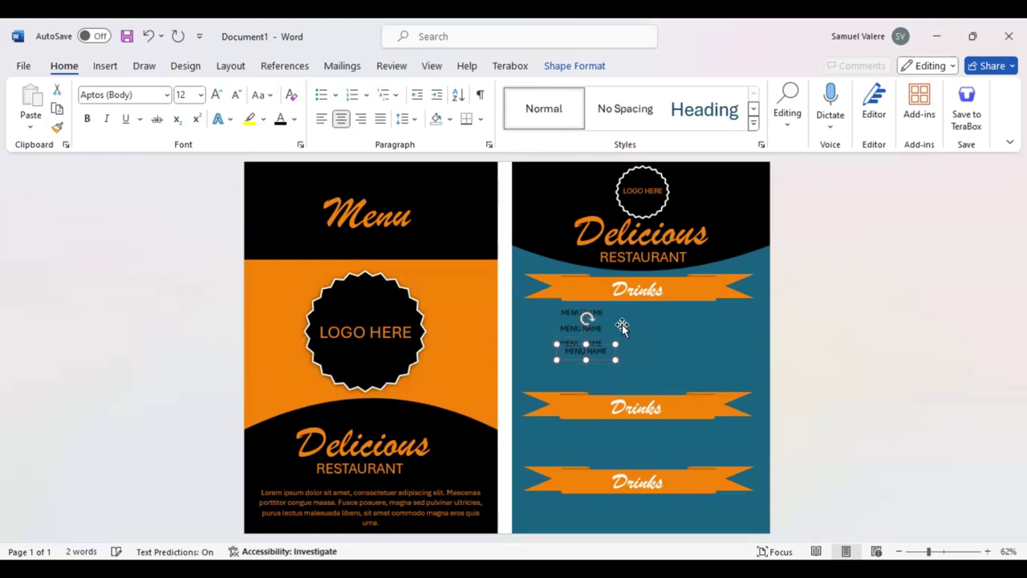
{"action": "key", "text": "Down"}
{"action": "key", "text": "Down"}
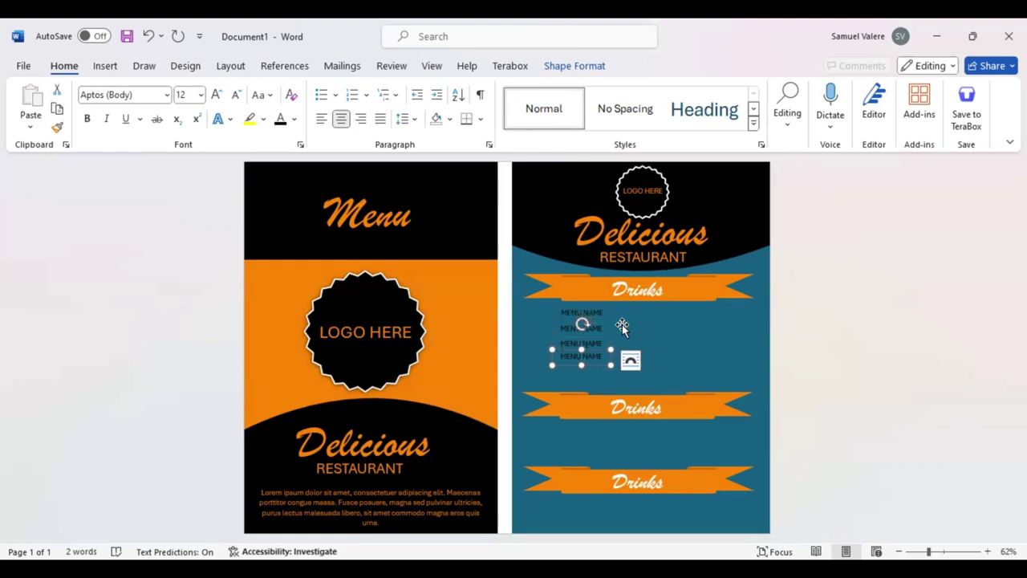
{"action": "left_click", "coordinate": [592, 342]}
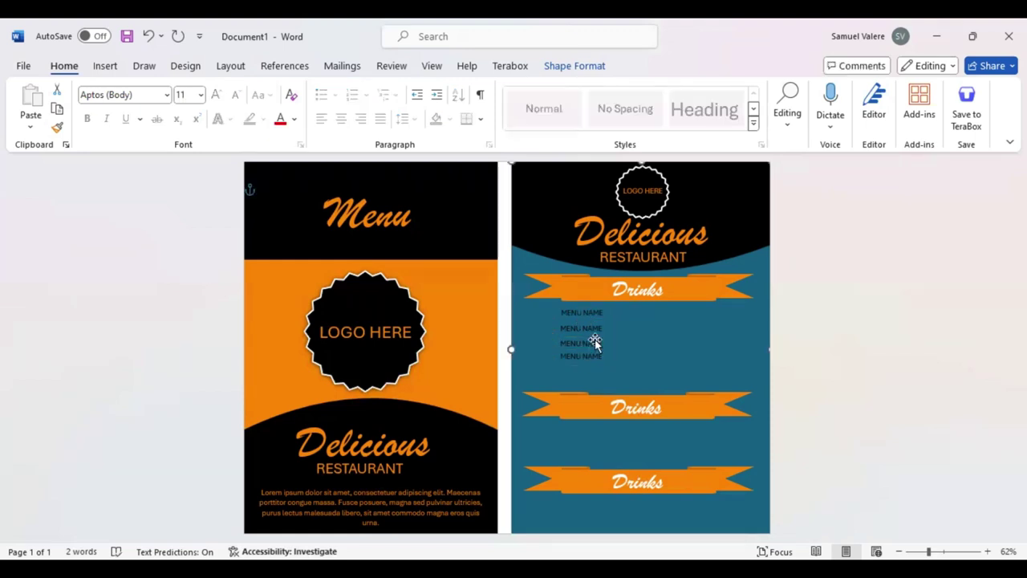
Nudge the second Drinks ribbon up four increments, just below the first MENU NAME list
{"action": "left_click", "coordinate": [594, 341]}
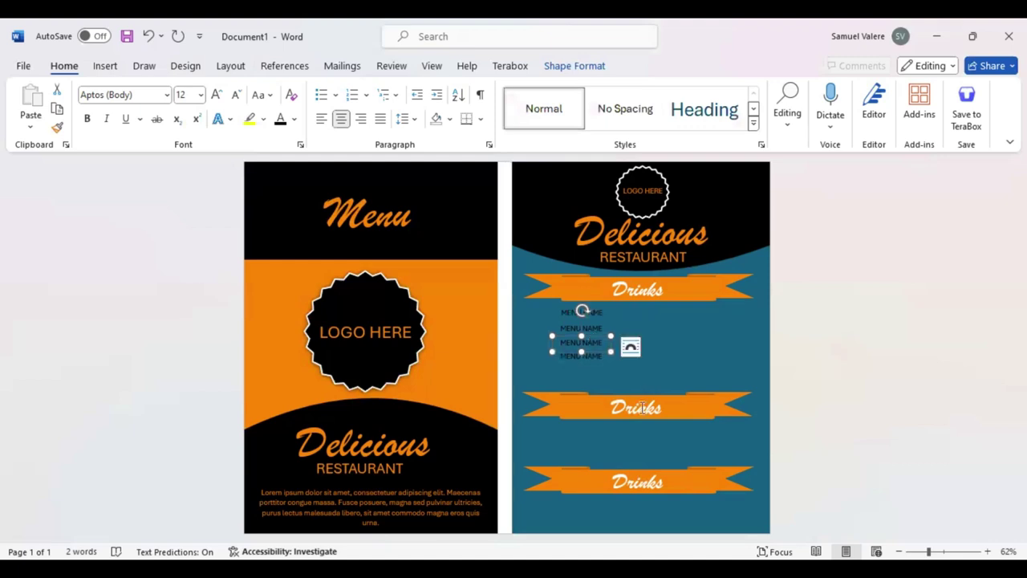
{"action": "left_click", "coordinate": [579, 405]}
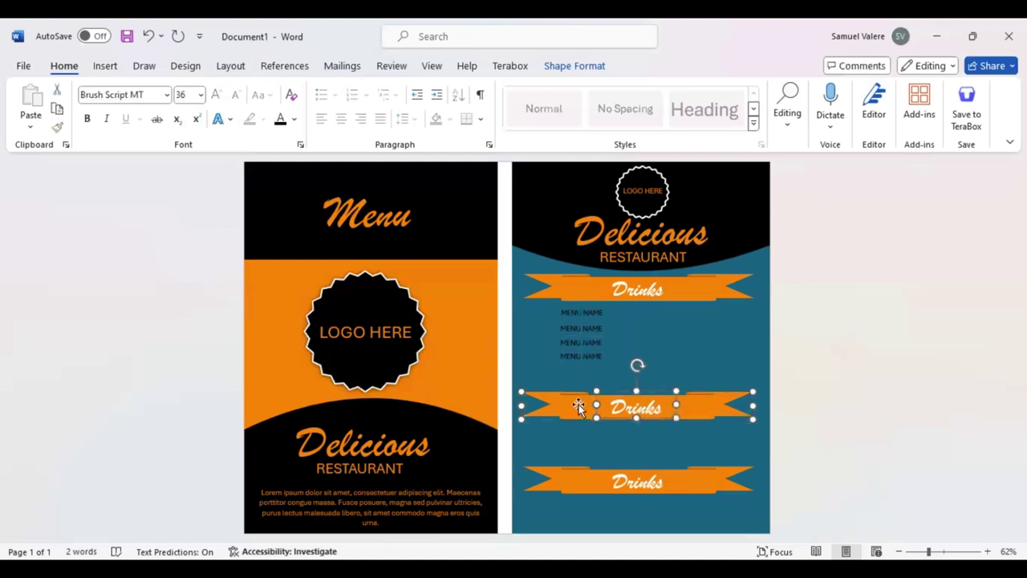
{"action": "key", "text": "Up"}
{"action": "key", "text": "Up"}
{"action": "key", "text": "Up"}
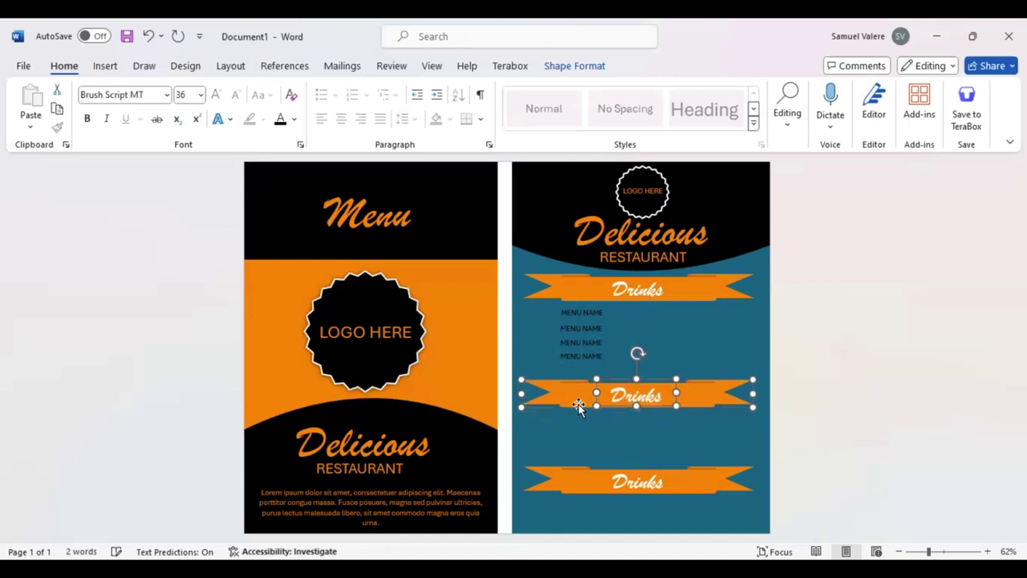
{"action": "key", "text": "Up"}
{"action": "key", "text": "Up"}
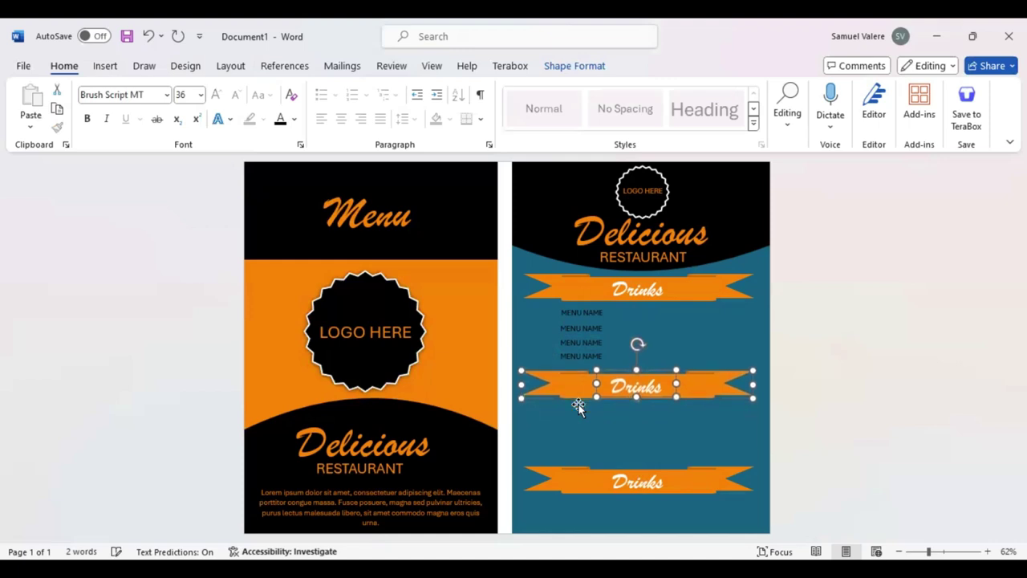
{"action": "key", "text": "Up"}
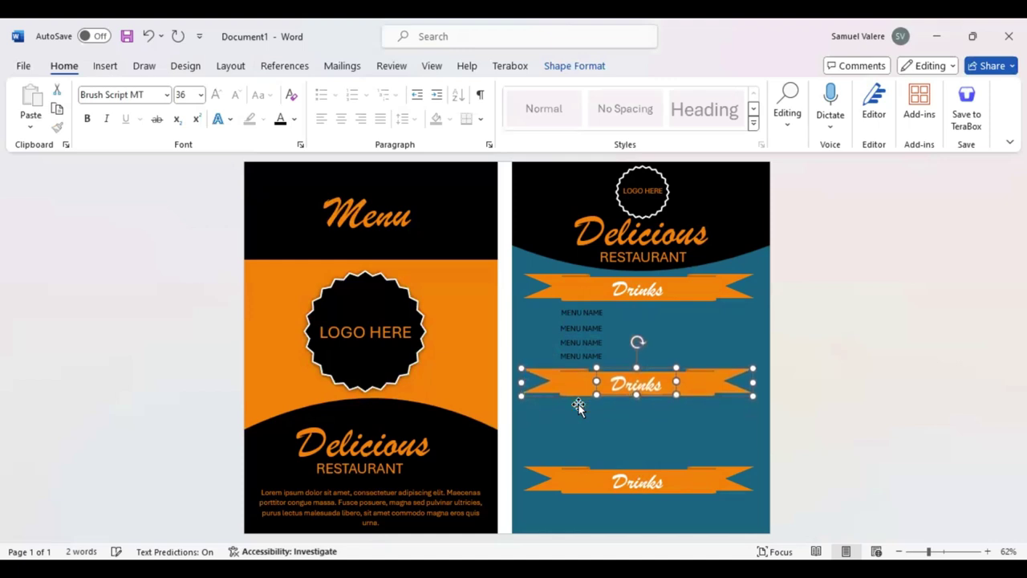
{"action": "key", "text": "Up"}
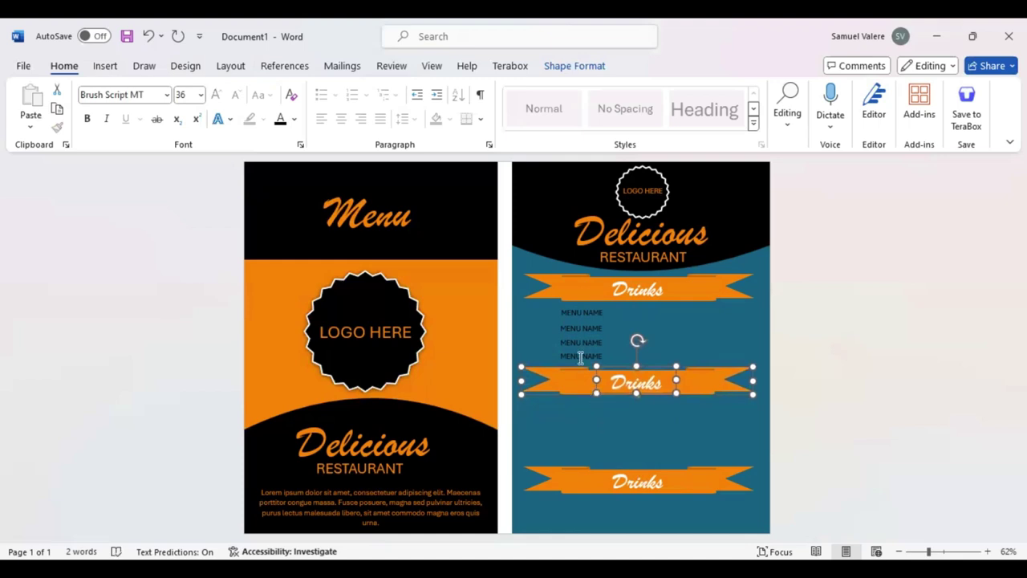
Copy a MENU NAME line below the second Drinks ribbon and extend it into four lines
{"action": "left_click", "coordinate": [580, 357]}
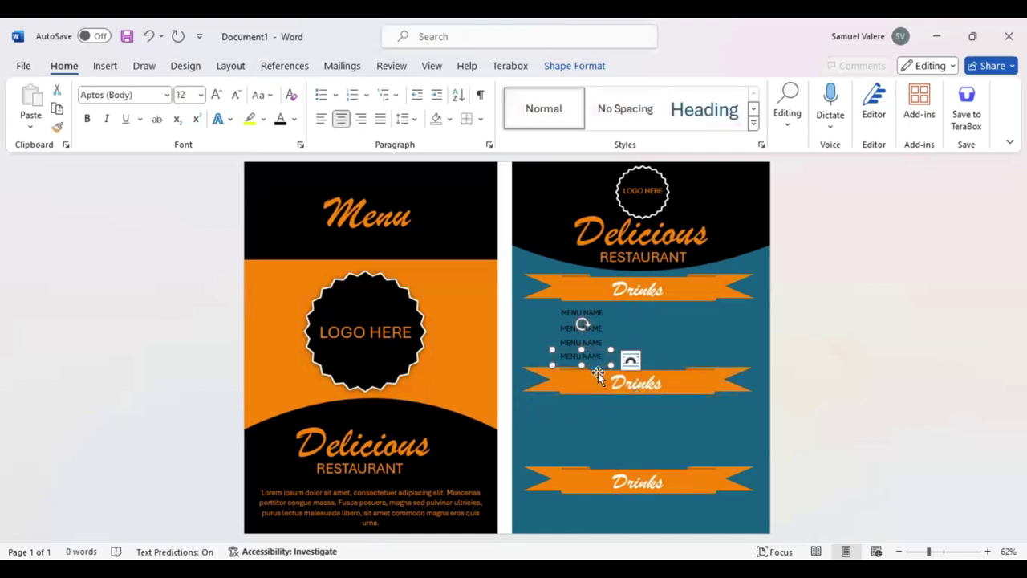
{"action": "left_click_drag", "start_coordinate": [591, 351], "coordinate": [591, 412], "text": "ctrl"}
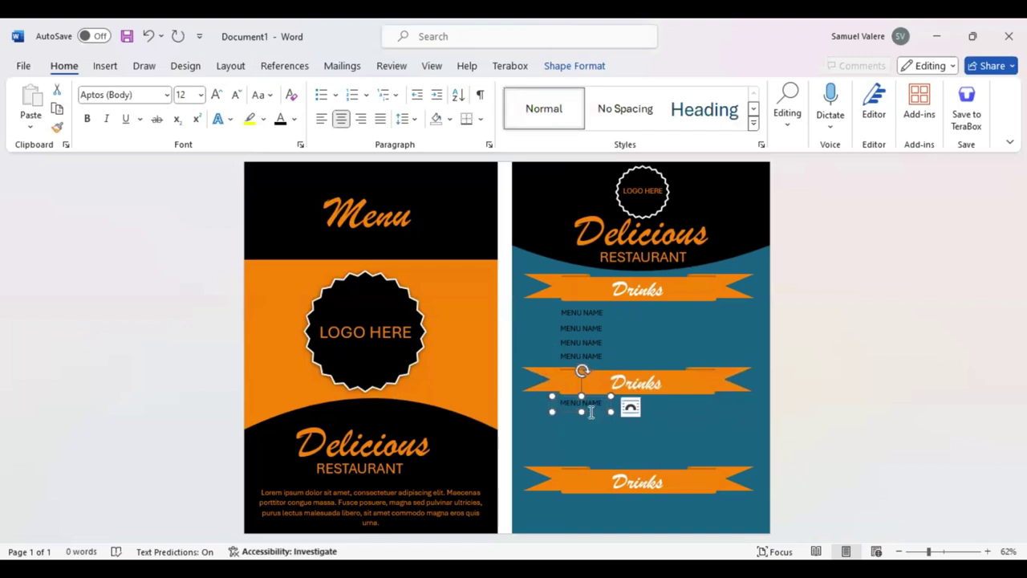
{"action": "key", "text": "Down"}
{"action": "key", "text": "Down"}
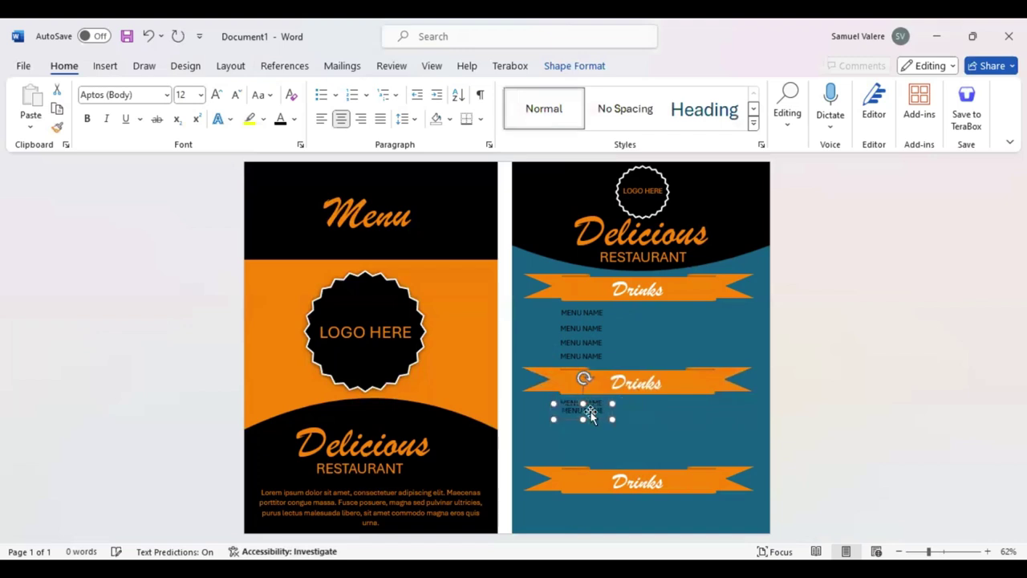
{"action": "key", "text": "Down"}
{"action": "key", "text": "Down"}
{"action": "key", "text": "Down"}
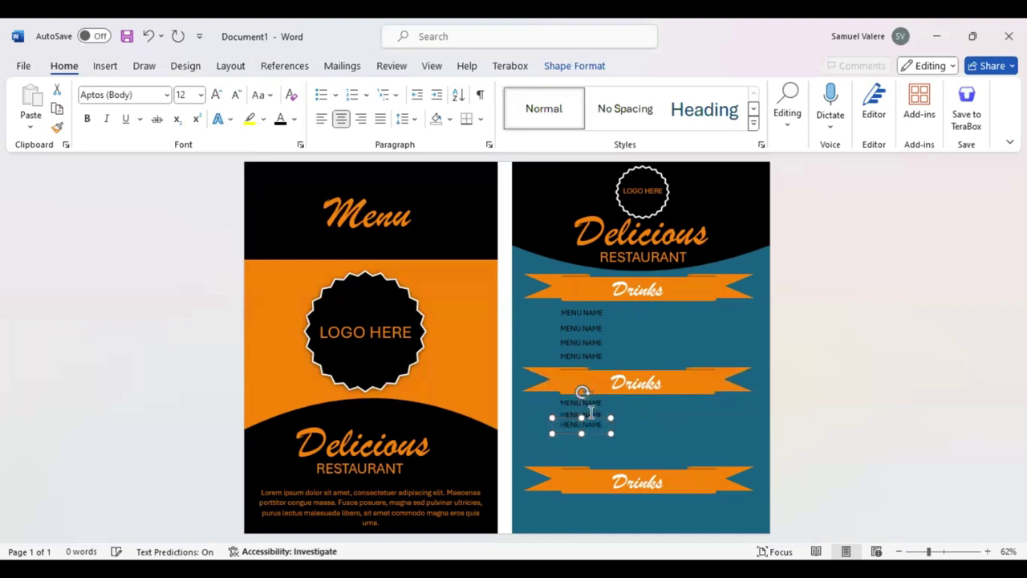
{"action": "key", "text": "Down"}
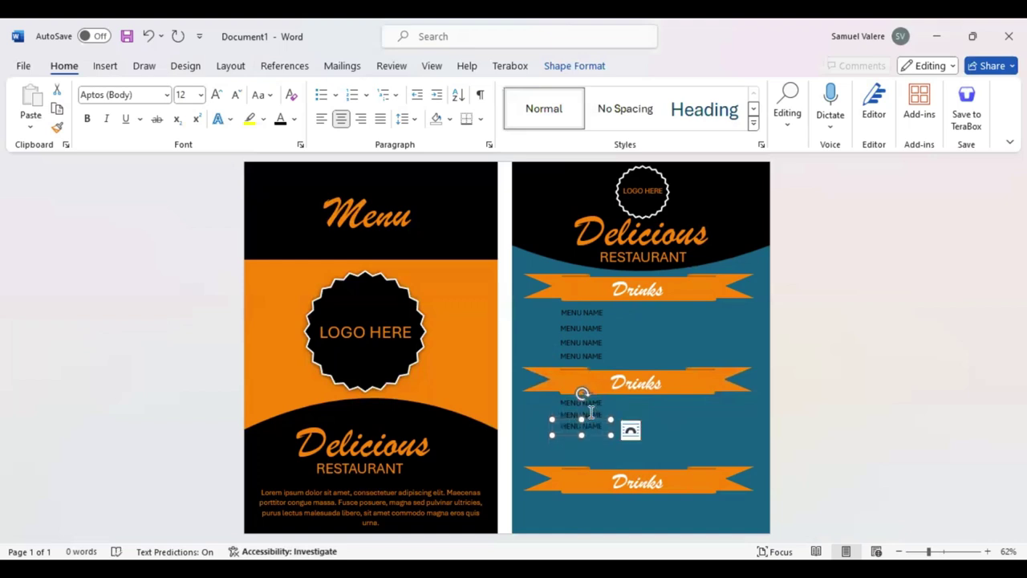
{"action": "key", "text": "Down"}
{"action": "key", "text": "Down"}
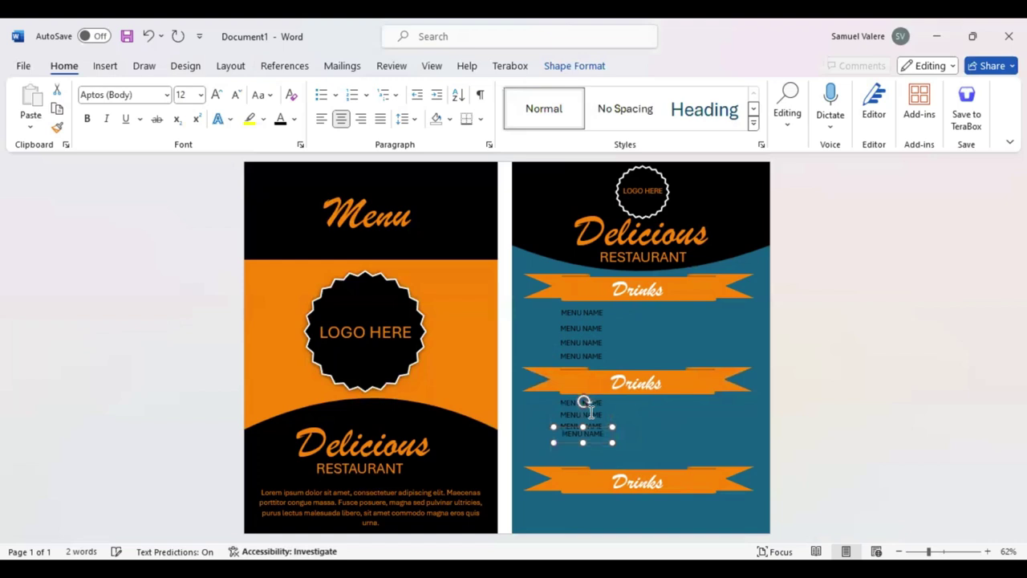
{"action": "key", "text": "Down"}
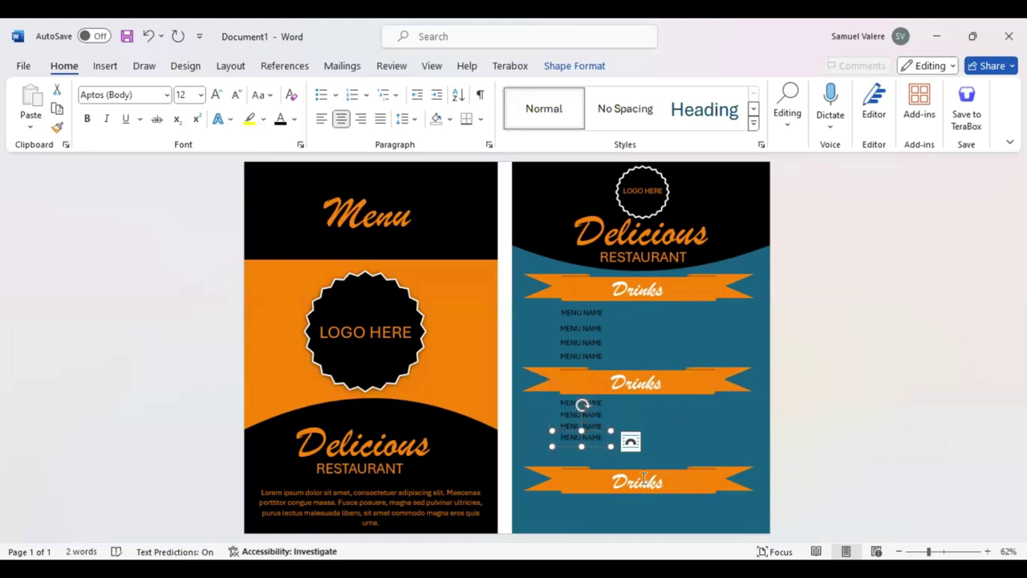
Reposition the last MENU NAME line of the second list slightly lower into place
{"action": "left_click", "coordinate": [647, 481]}
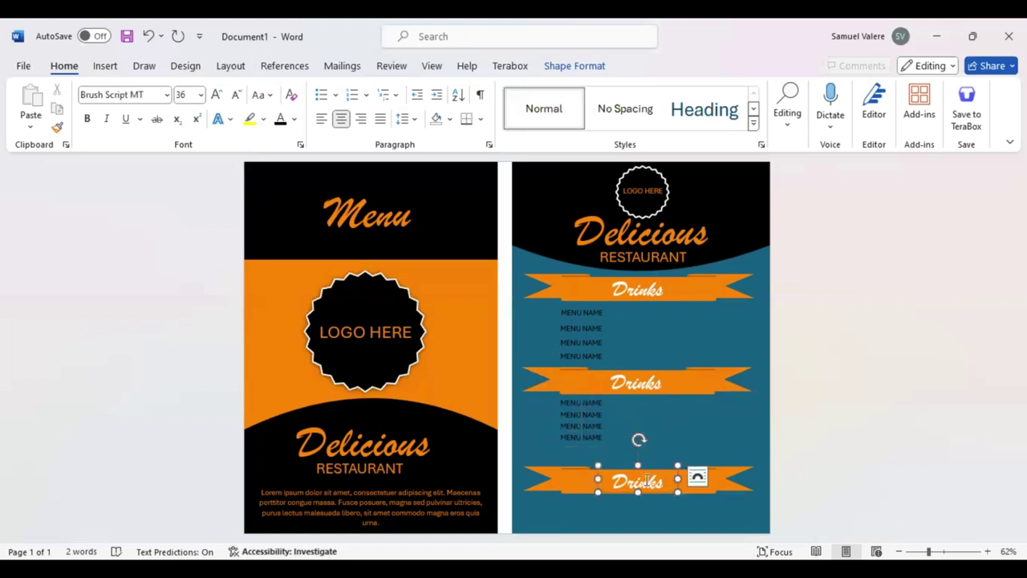
{"action": "left_click", "coordinate": [599, 445]}
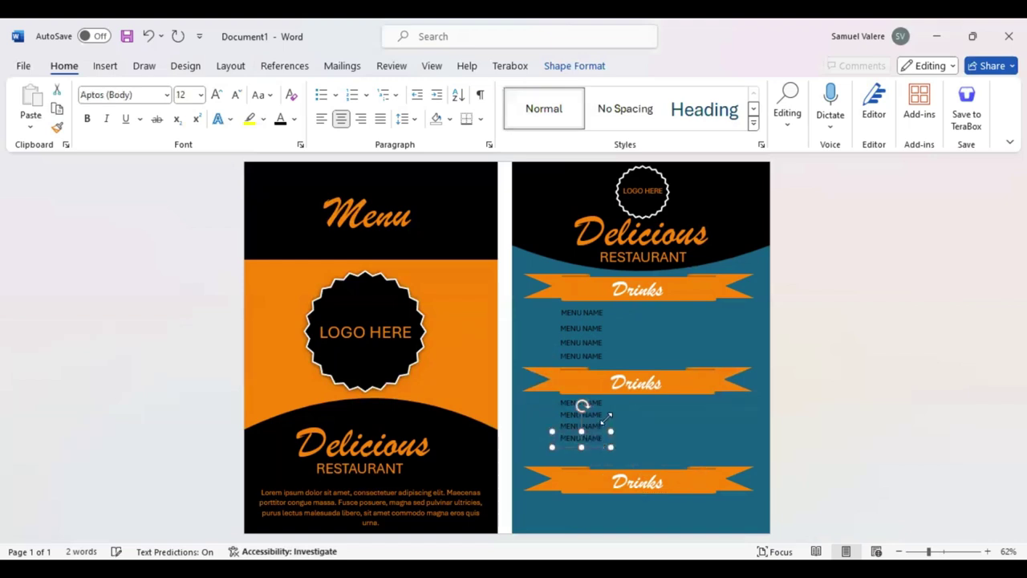
{"action": "key", "text": "Up"}
{"action": "key", "text": "Up"}
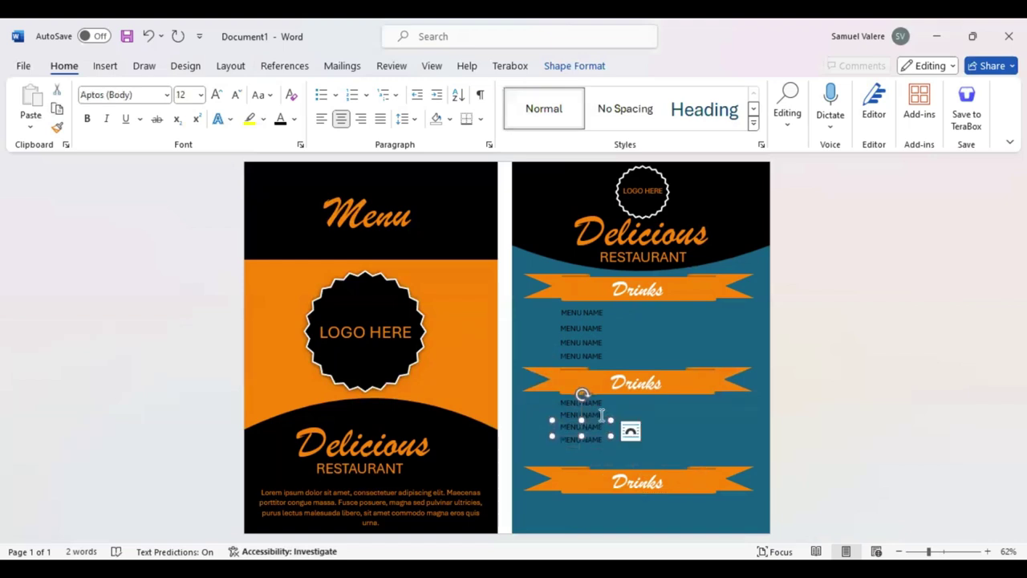
{"action": "left_click", "coordinate": [647, 420]}
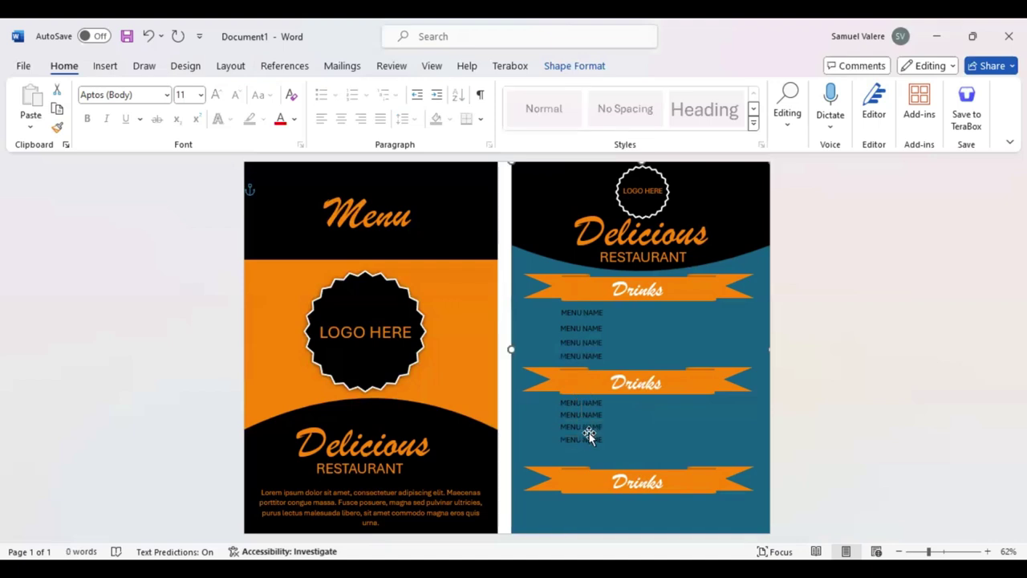
{"action": "left_click", "coordinate": [591, 432]}
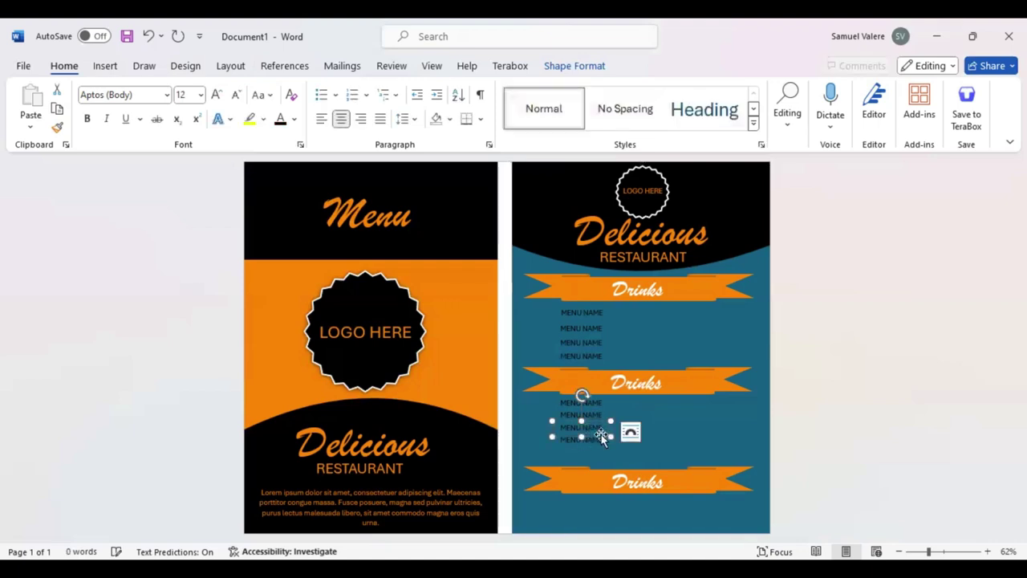
{"action": "left_click", "coordinate": [601, 437]}
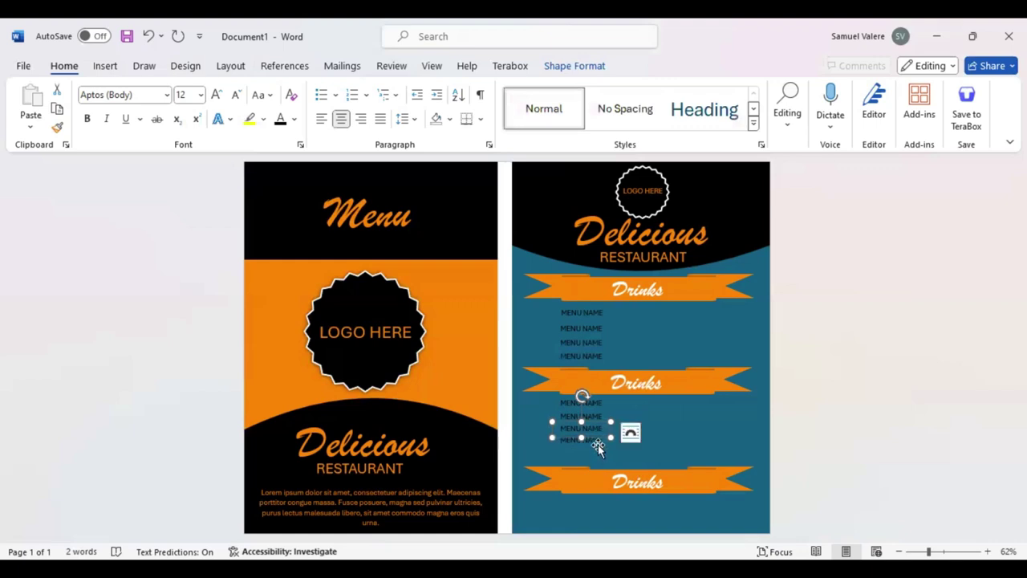
{"action": "left_click_drag", "start_coordinate": [601, 437], "coordinate": [604, 447]}
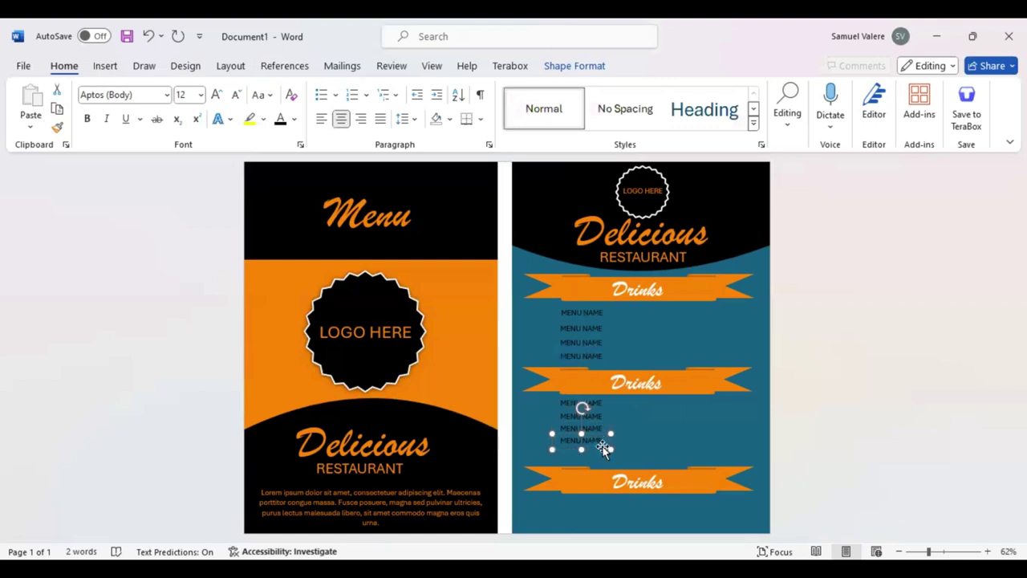
Nudge the third Drinks ribbon up two increments and slightly left
{"action": "left_click", "coordinate": [565, 481]}
{"action": "key", "text": "Up"}
{"action": "key", "text": "Up"}
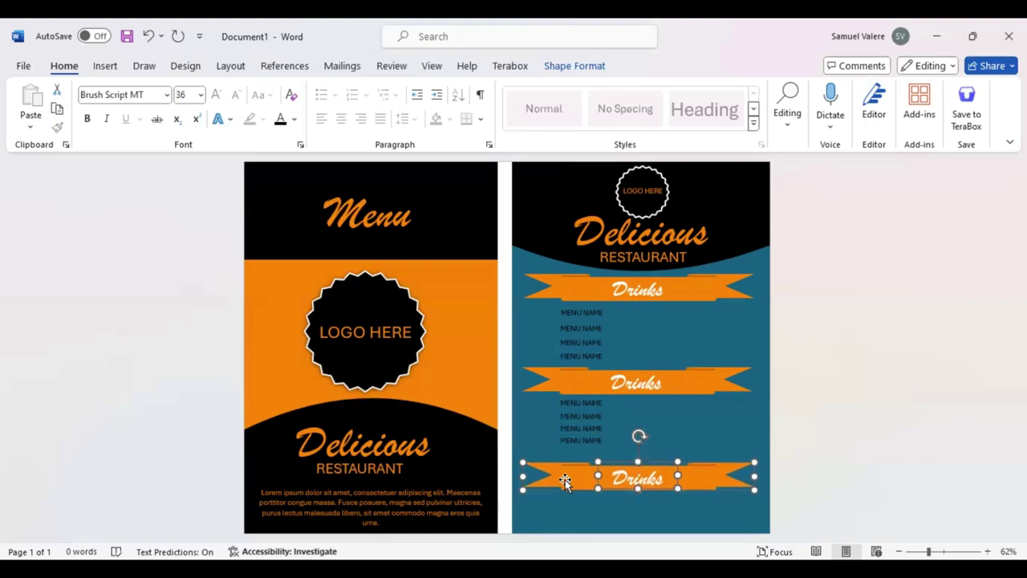
{"action": "key", "text": "Up"}
{"action": "key", "text": "Up"}
{"action": "key", "text": "Up"}
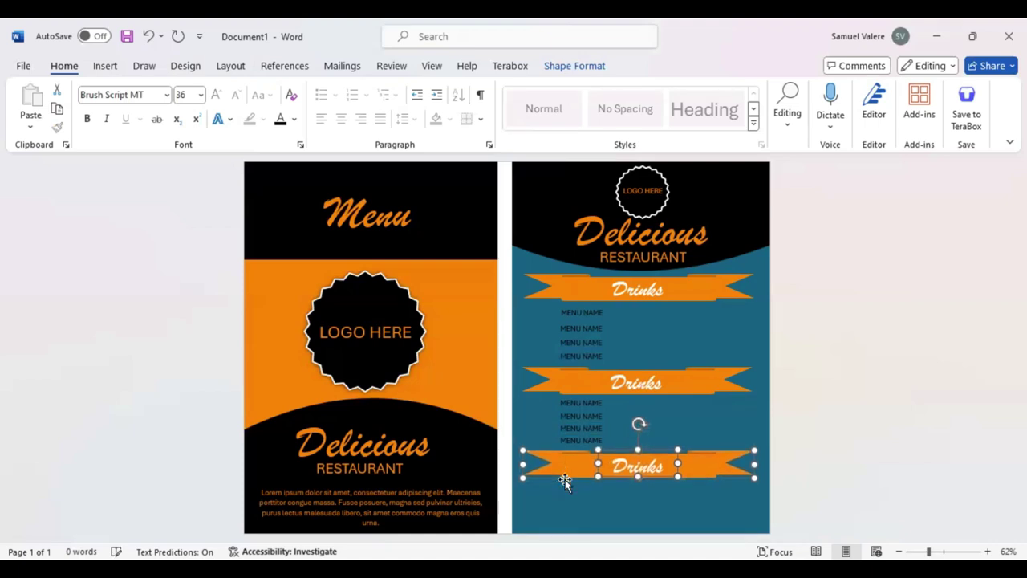
{"action": "key", "text": "Left"}
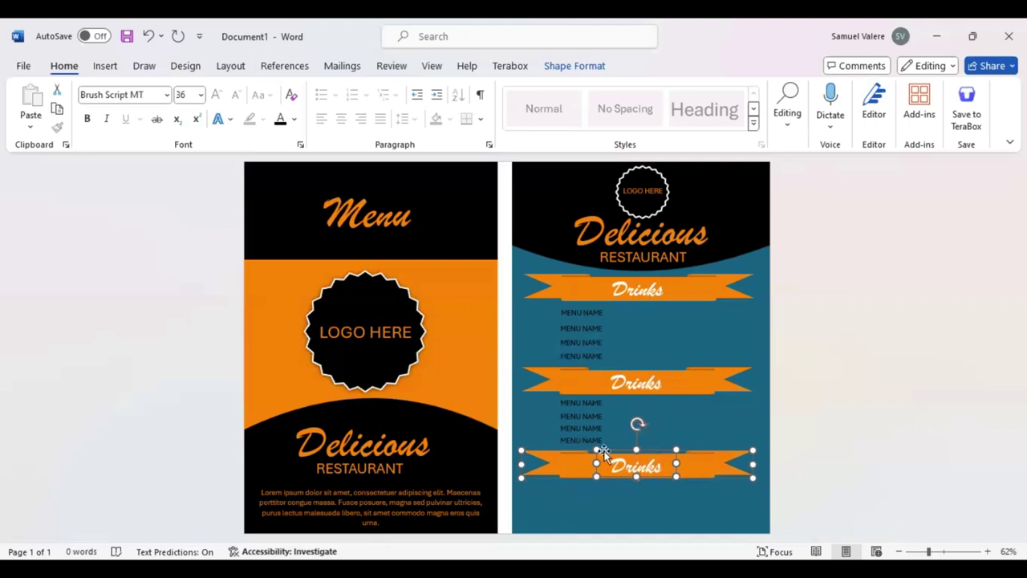
Copy a MENU NAME line below the third ribbon, duplicate it, and align the lines
{"action": "left_click", "coordinate": [602, 451]}
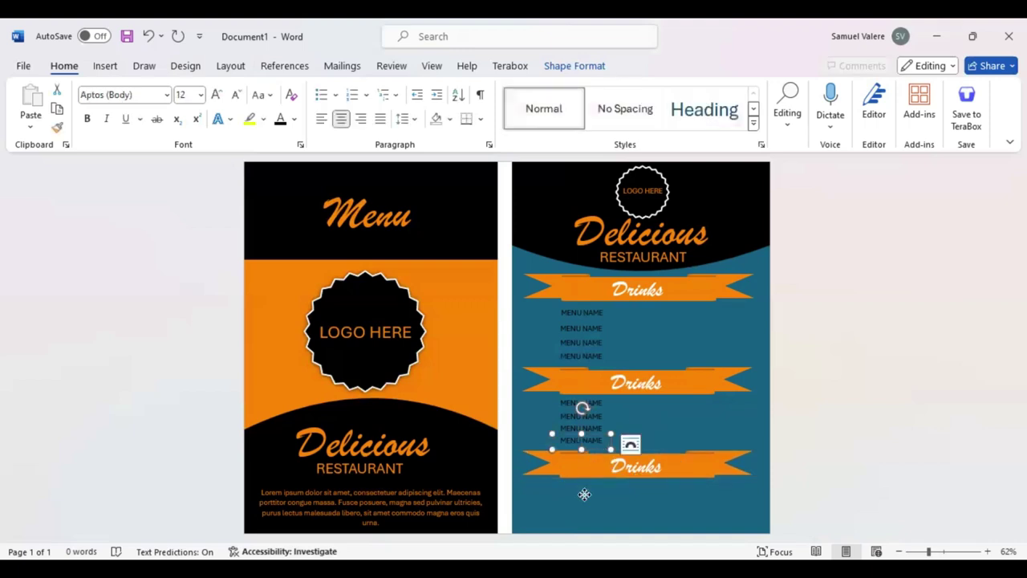
{"action": "left_click_drag", "start_coordinate": [595, 456], "coordinate": [587, 496]}
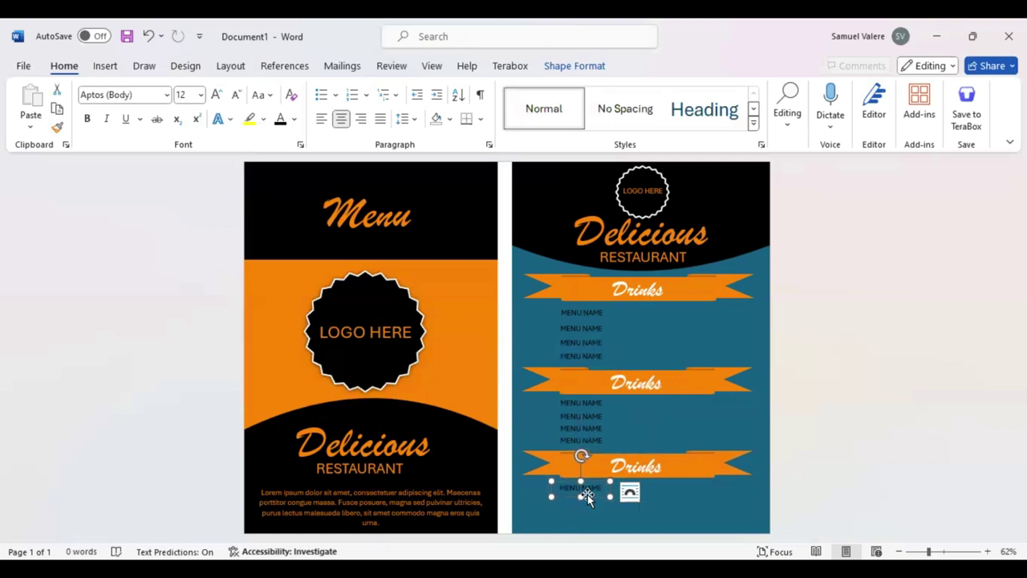
{"action": "key", "text": "ctrl+d"}
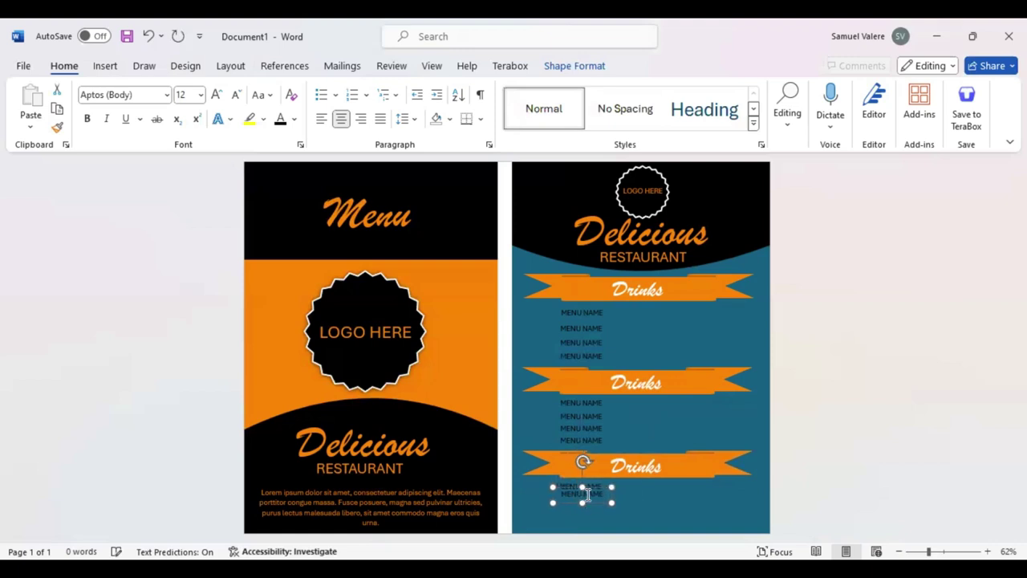
{"action": "key", "text": "ctrl+d"}
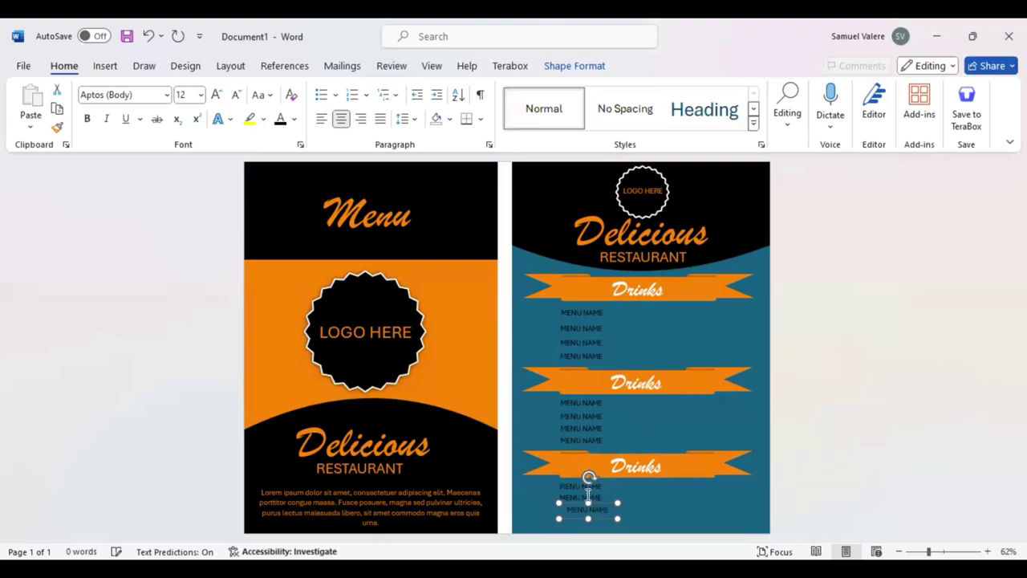
{"action": "key", "text": "Left"}
{"action": "key", "text": "Left"}
{"action": "key", "text": "Right"}
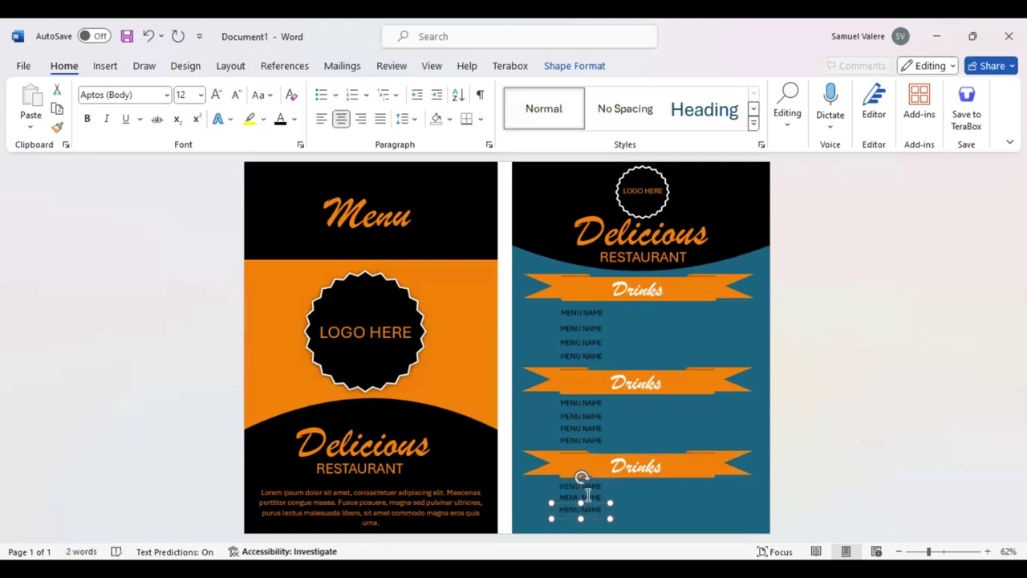
{"action": "key", "text": "Right"}
{"action": "key", "text": "Right"}
{"action": "key", "text": "Down"}
{"action": "key", "text": "Down"}
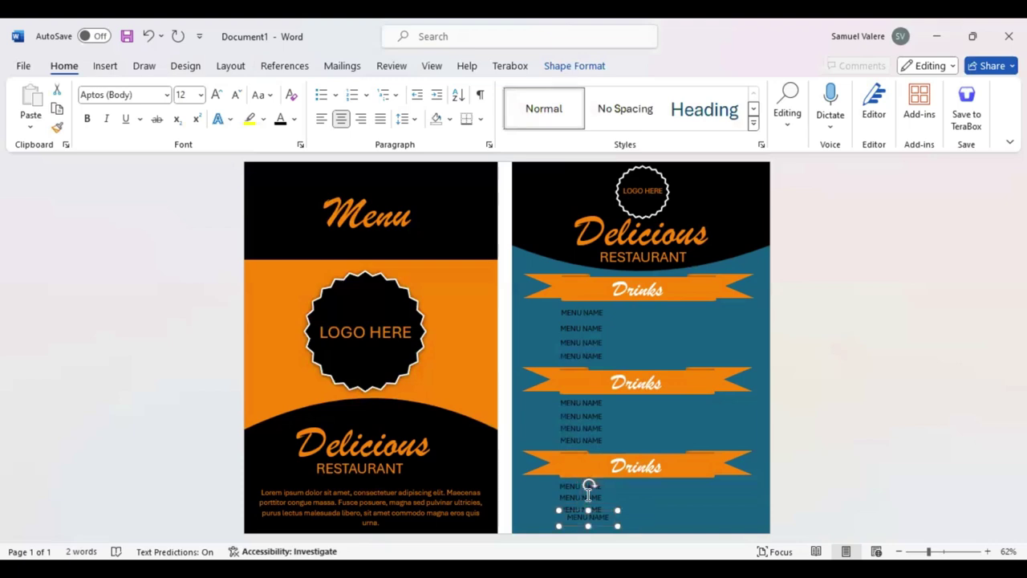
{"action": "key", "text": "Left"}
{"action": "key", "text": "Left"}
{"action": "key", "text": "Down"}
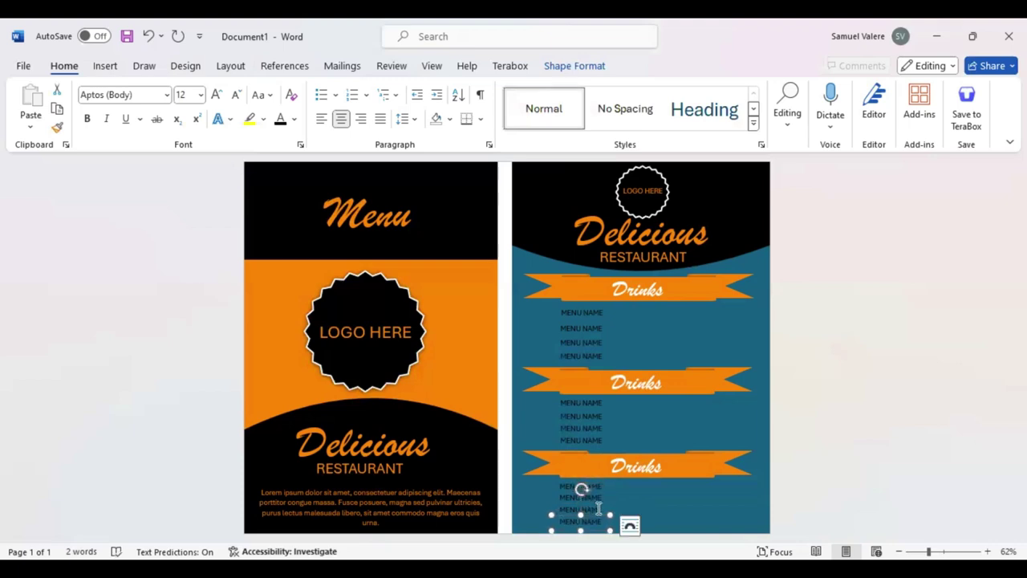
{"action": "key", "text": "Up"}
{"action": "key", "text": "Up"}
{"action": "key", "text": "Up"}
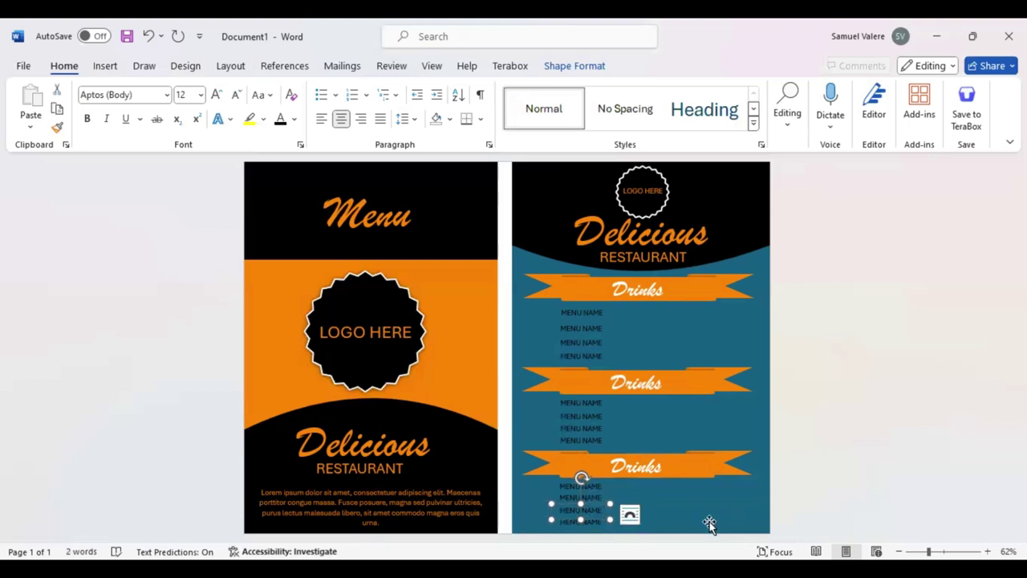
{"action": "left_click", "coordinate": [588, 524]}
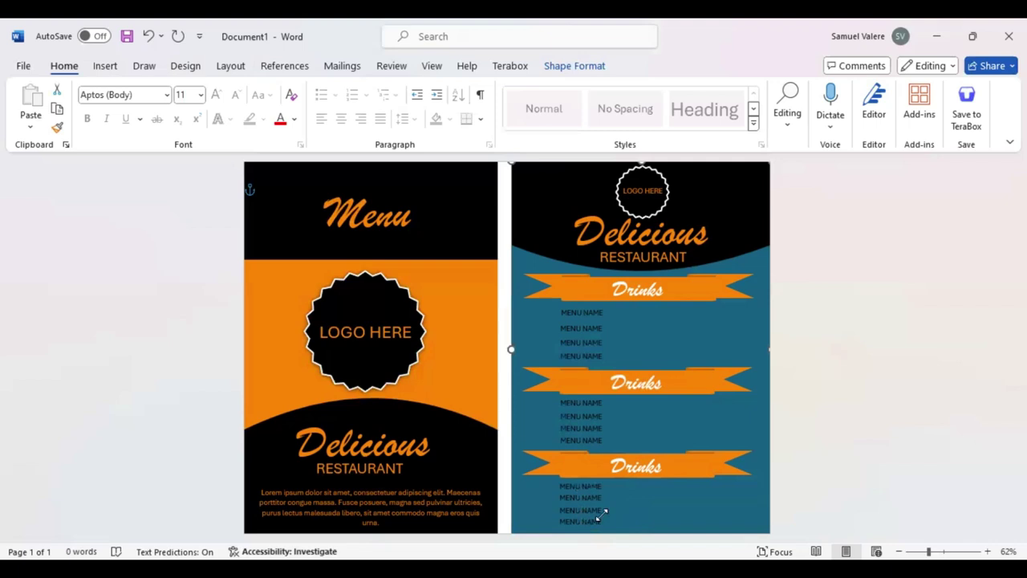
Turn a copy of the bottom MENU NAME box into a narrow $10 price beside the items
{"action": "left_click", "coordinate": [597, 516]}
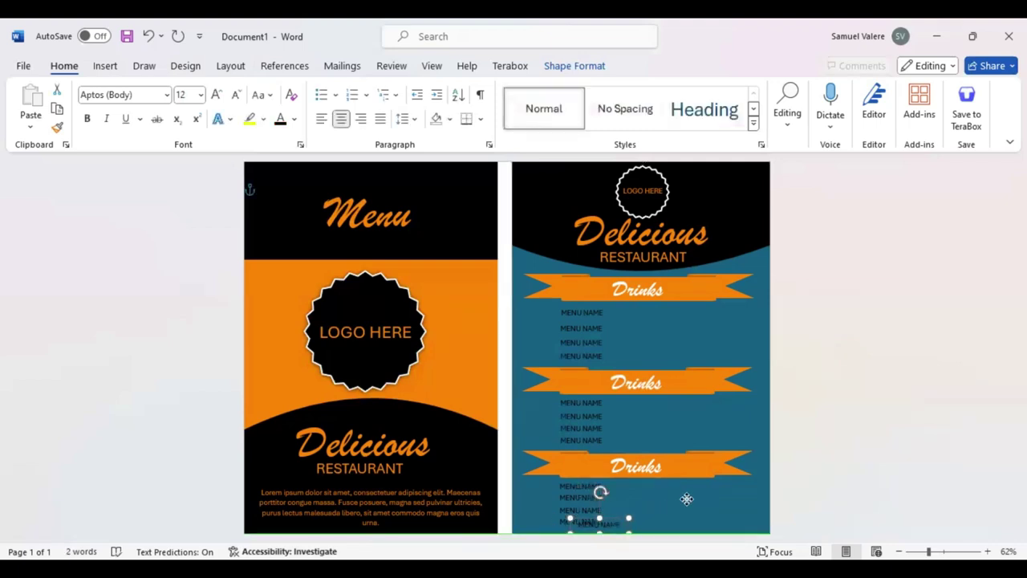
{"action": "left_click_drag", "start_coordinate": [639, 509], "coordinate": [709, 506]}
{"action": "right_click", "coordinate": [700, 528]}
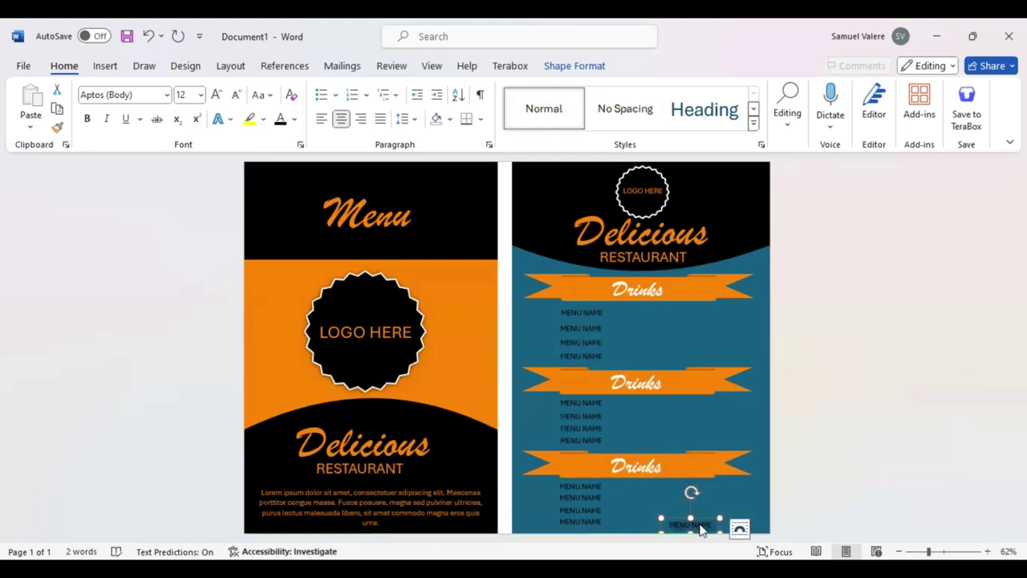
{"action": "key", "text": "BackSpace"}
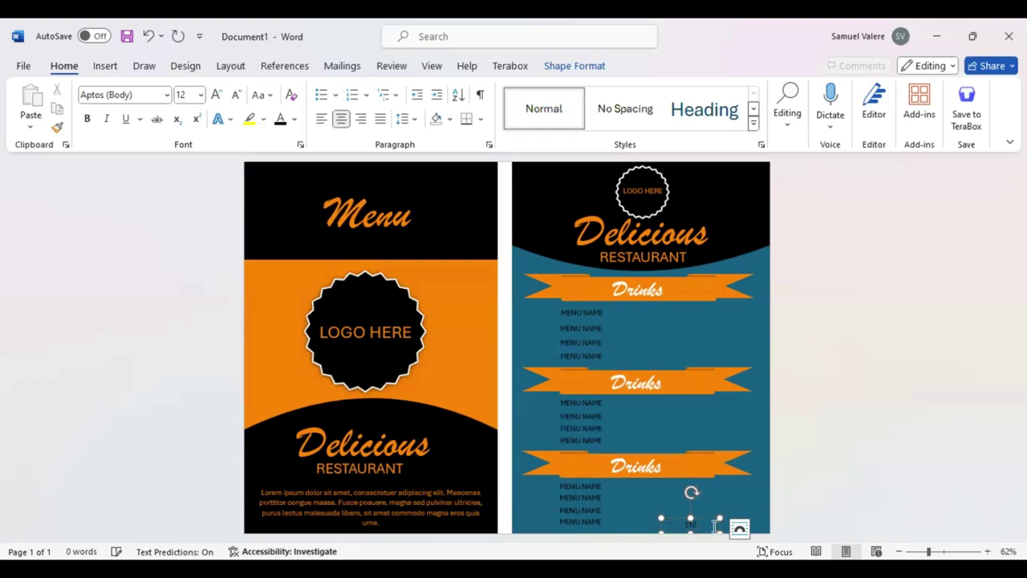
{"action": "left_click_drag", "start_coordinate": [719, 517], "coordinate": [698, 517]}
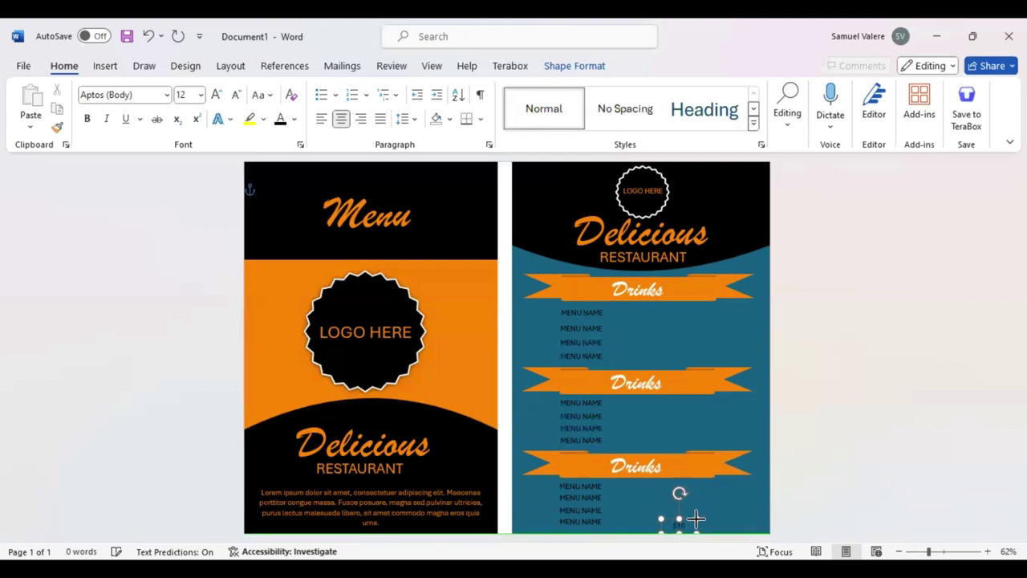
{"action": "type", "text": "$10"}
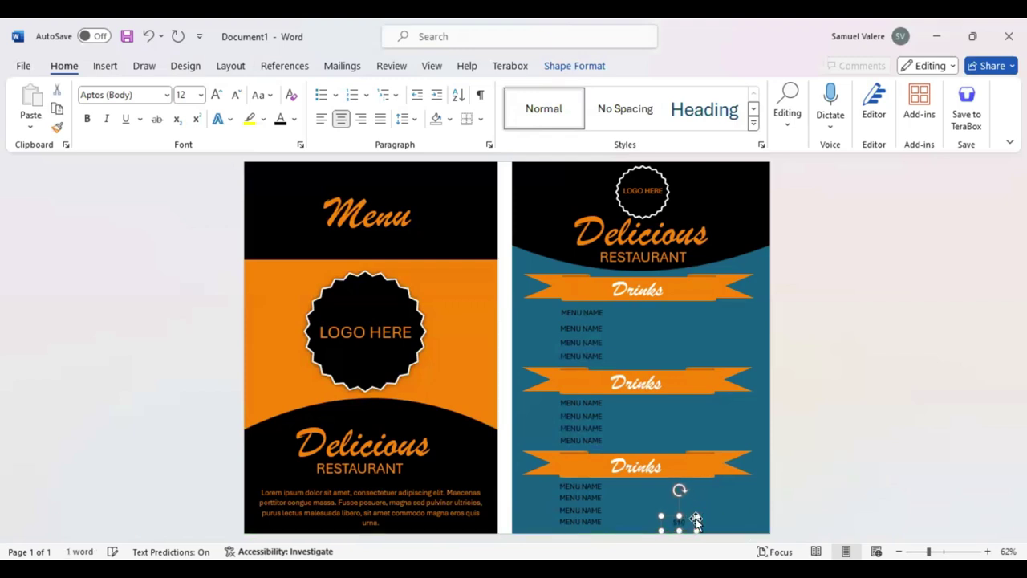
{"action": "left_click_drag", "start_coordinate": [694, 520], "coordinate": [697, 517]}
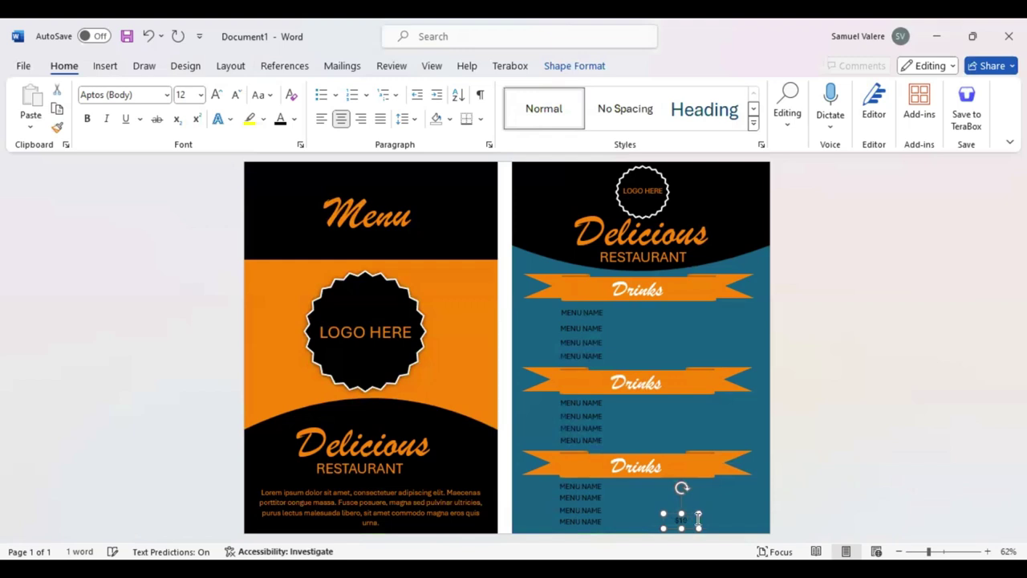
{"action": "mouse_move", "coordinate": [698, 520]}
{"action": "left_mouse_down"}
{"action": "mouse_move", "coordinate": [715, 519]}
{"action": "mouse_move", "coordinate": [710, 495]}
{"action": "left_mouse_up"}
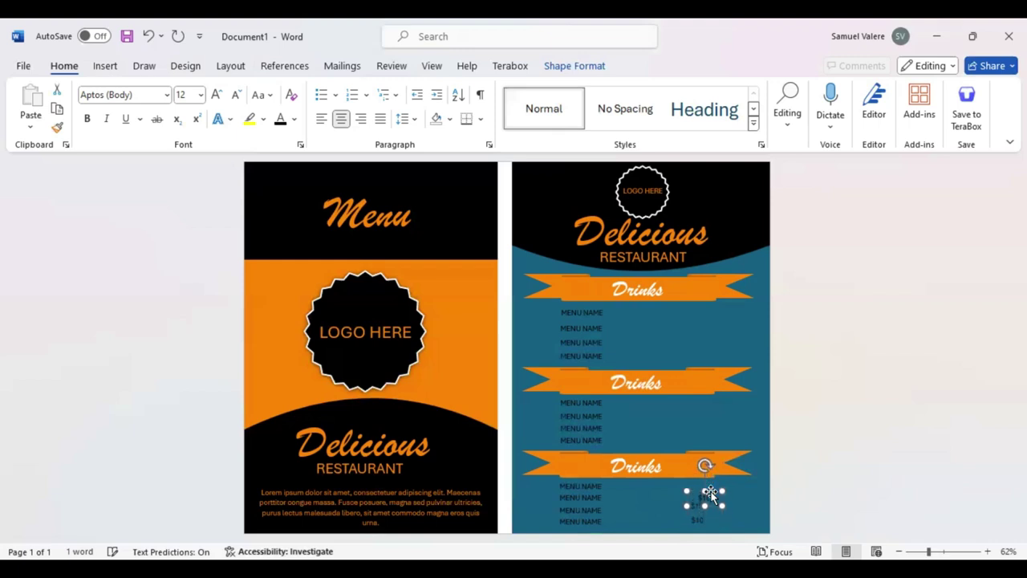
{"action": "mouse_move", "coordinate": [710, 496]}
{"action": "left_mouse_down"}
{"action": "mouse_move", "coordinate": [702, 493]}
{"action": "mouse_move", "coordinate": [705, 520]}
{"action": "mouse_move", "coordinate": [702, 491]}
{"action": "mouse_move", "coordinate": [719, 495]}
{"action": "left_mouse_up"}
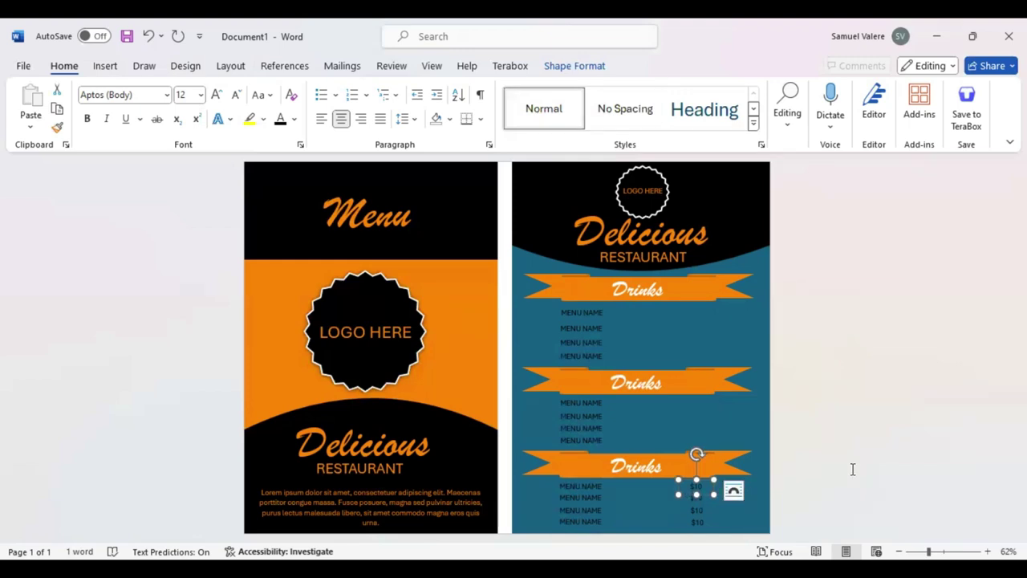
Copy a $10 price up beside the second Drinks list's MENU NAME items
{"action": "left_click", "coordinate": [701, 497]}
{"action": "left_click", "coordinate": [702, 489]}
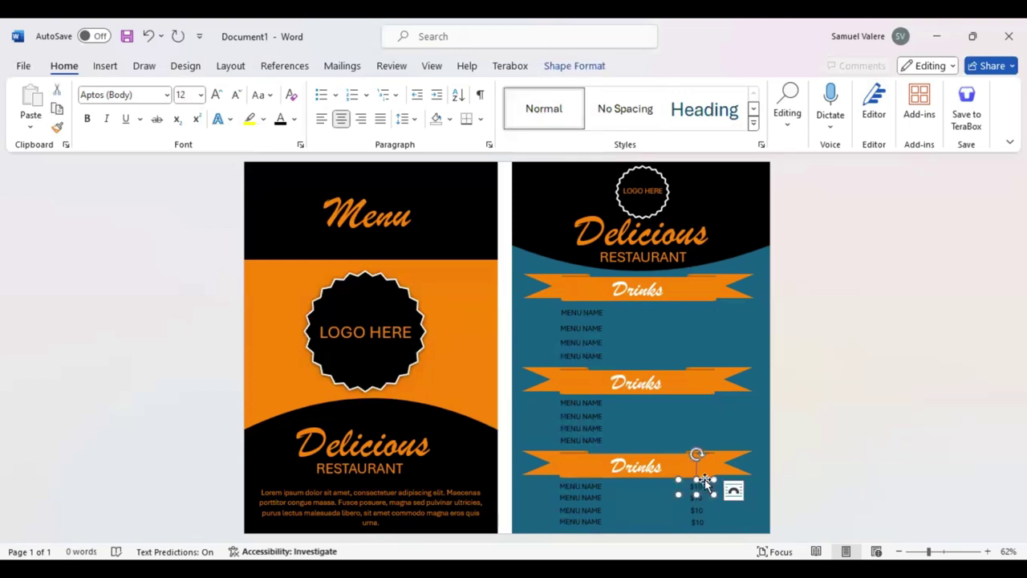
{"action": "left_click_drag", "start_coordinate": [714, 501], "coordinate": [707, 447]}
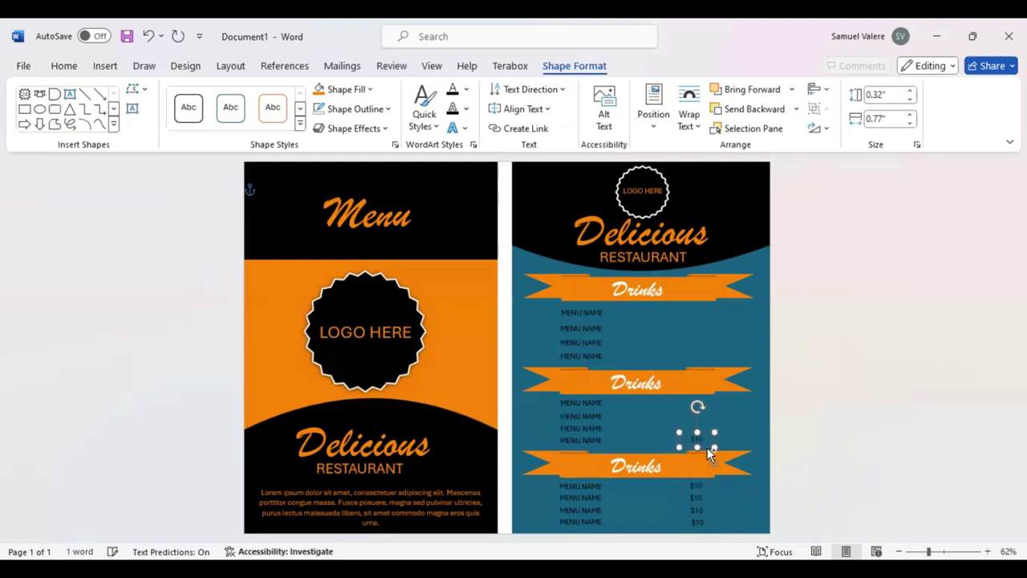
{"action": "mouse_move", "coordinate": [707, 448]}
{"action": "left_mouse_down"}
{"action": "mouse_move", "coordinate": [707, 410]}
{"action": "mouse_move", "coordinate": [702, 437]}
{"action": "left_mouse_up"}
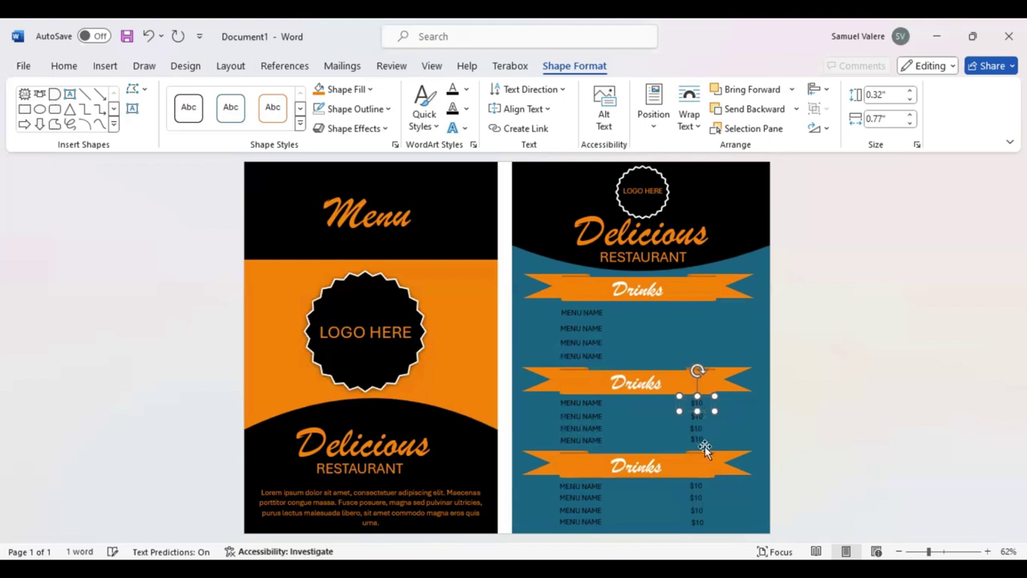
{"action": "left_click_drag", "start_coordinate": [702, 437], "coordinate": [696, 428]}
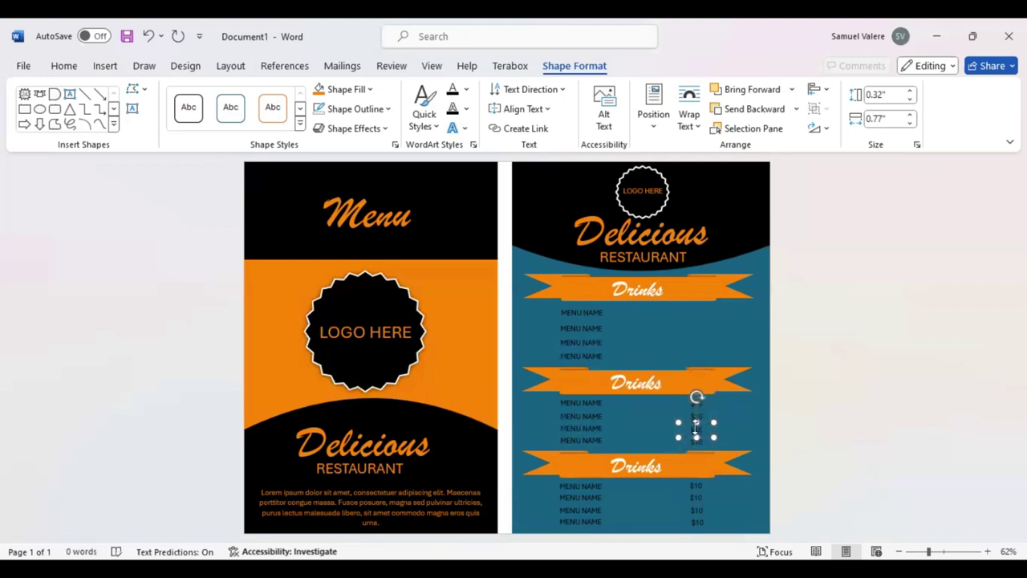
{"action": "left_click", "coordinate": [811, 417]}
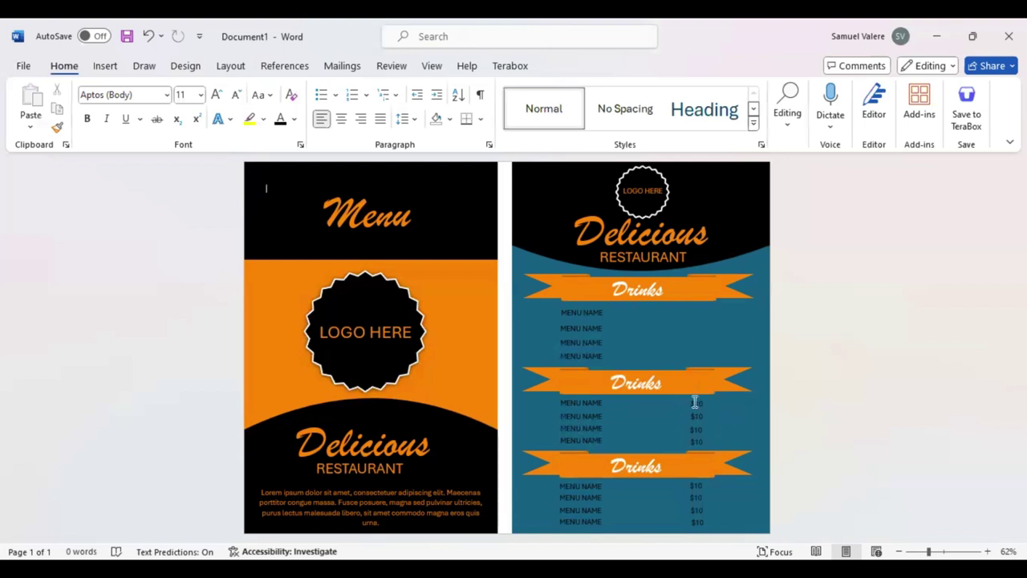
{"action": "left_click", "coordinate": [706, 415]}
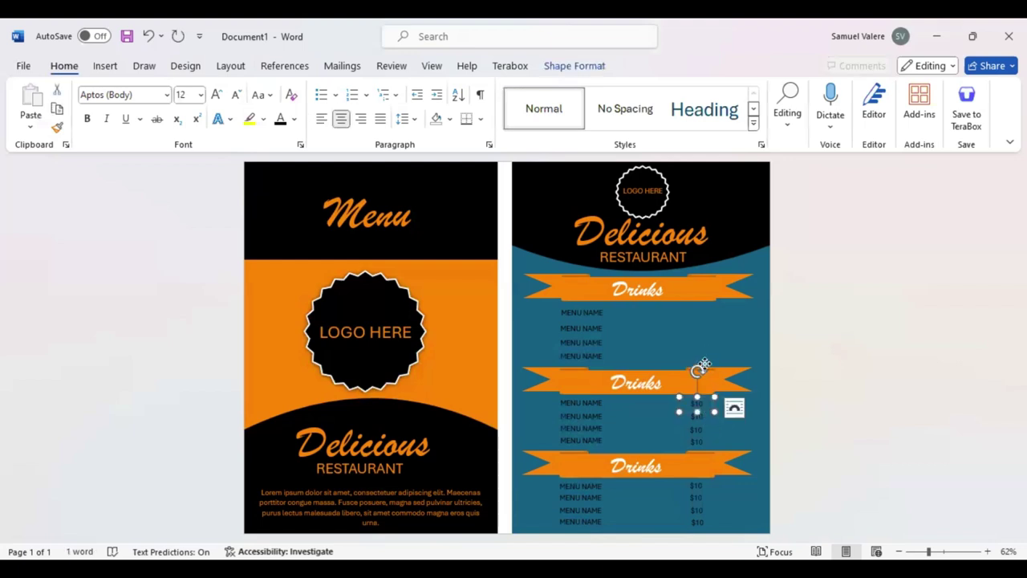
Copy a $10 price beside the first Drinks list, then open Shape Fill for the teal background
{"action": "mouse_move", "coordinate": [704, 411]}
{"action": "left_mouse_down"}
{"action": "mouse_move", "coordinate": [705, 318]}
{"action": "mouse_move", "coordinate": [705, 350]}
{"action": "left_mouse_up"}
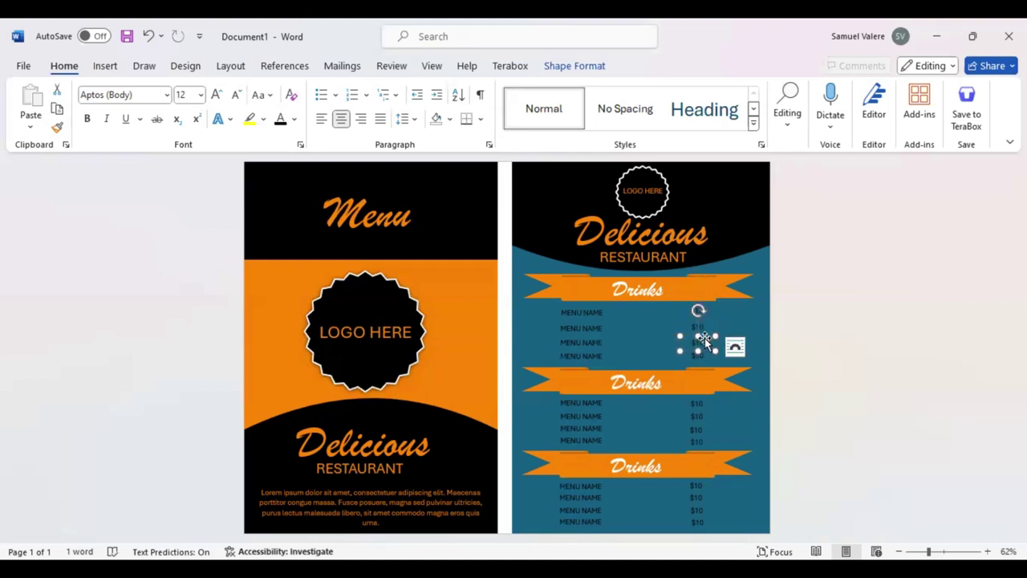
{"action": "left_click_drag", "start_coordinate": [710, 361], "coordinate": [710, 377]}
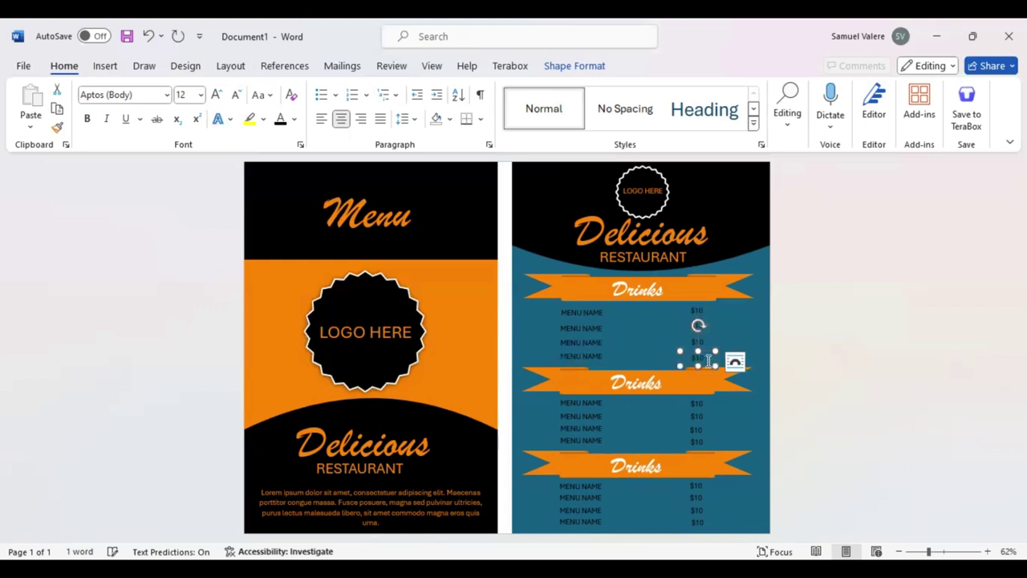
{"action": "left_click", "coordinate": [759, 259]}
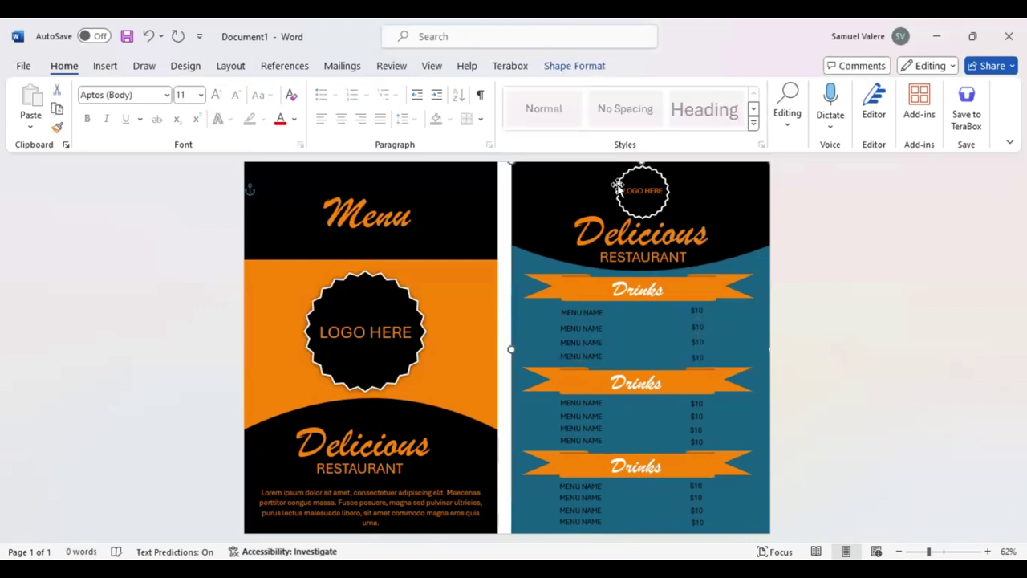
{"action": "left_click", "coordinate": [569, 67]}
{"action": "left_click", "coordinate": [370, 89]}
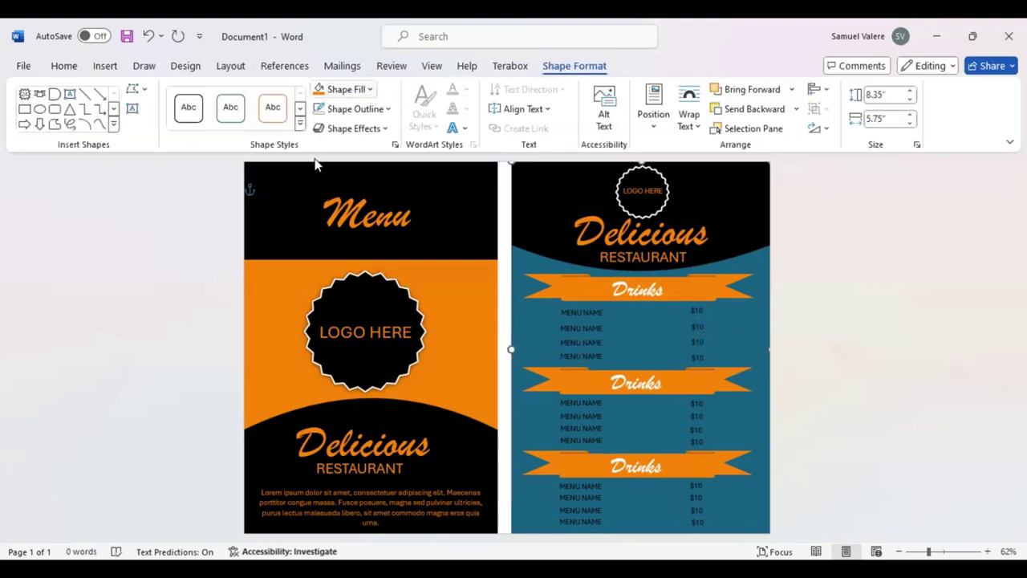